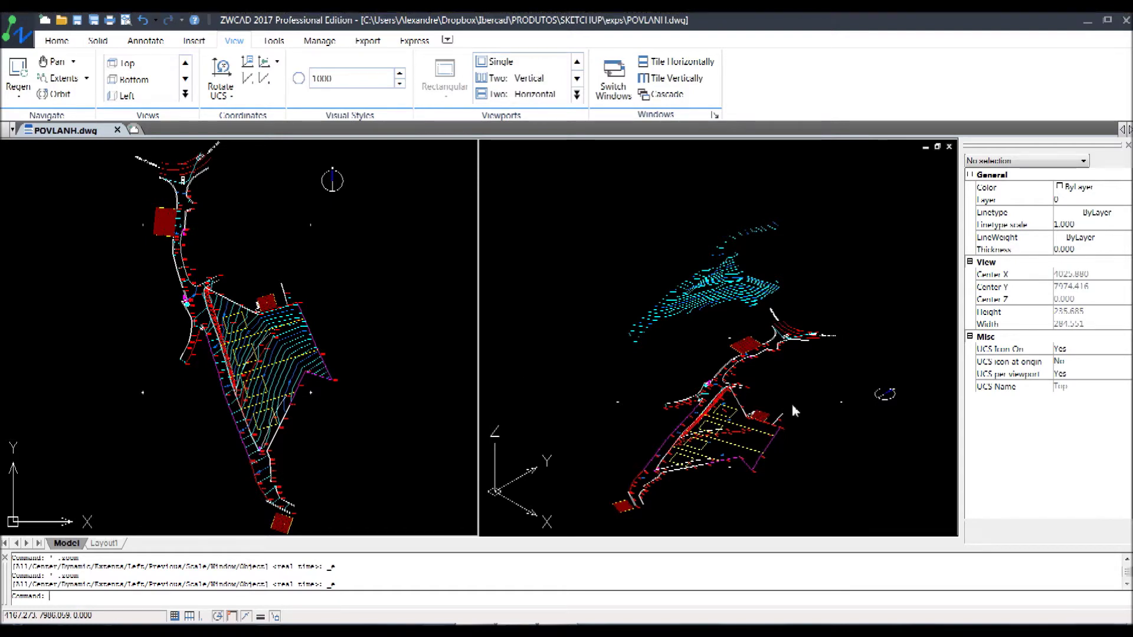
# Pan and zoom the right CAD view along the road and over the building plots.
pyautogui.scroll(5, 781, 424)
pyautogui.scroll(4, 781, 424)
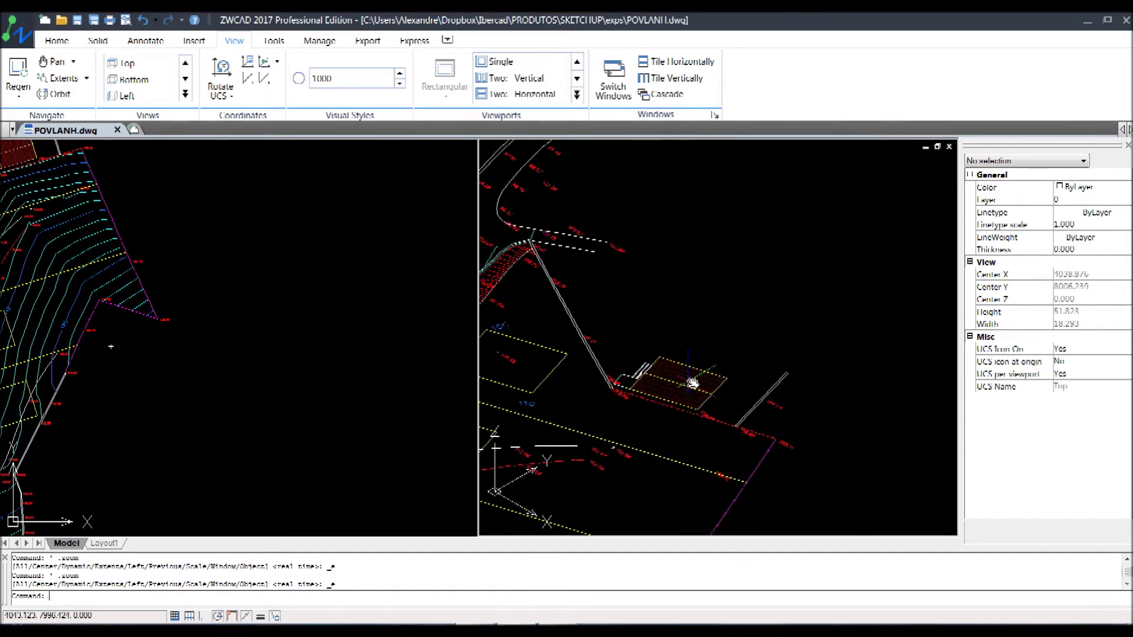
pyautogui.scroll(-2, 728, 283)
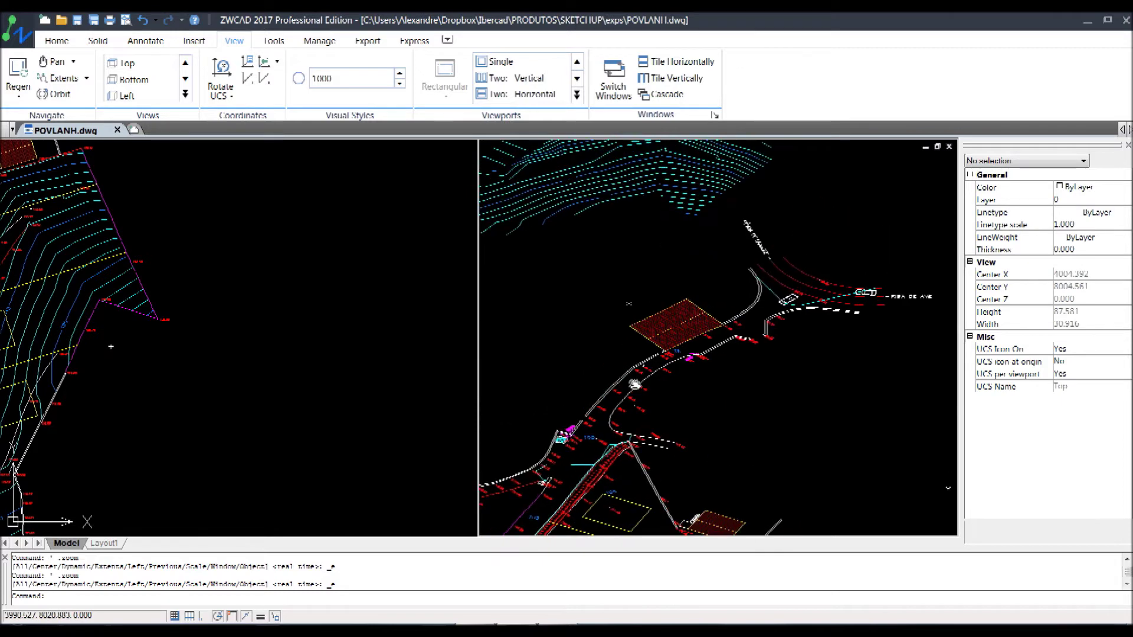
pyautogui.moveTo(728, 283)
pyautogui.mouseDown(button='middle')
pyautogui.moveTo(766, 392)
pyautogui.moveTo(706, 463)
pyautogui.mouseUp(button='middle')
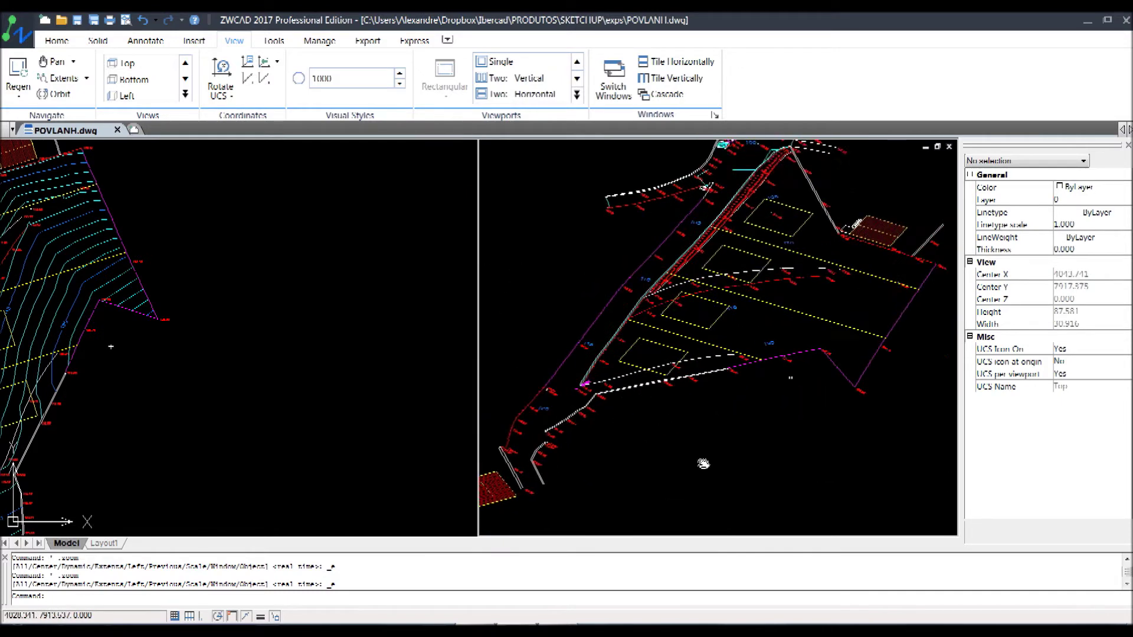
pyautogui.moveTo(701, 245); pyautogui.dragTo(659, 383, button='middle')
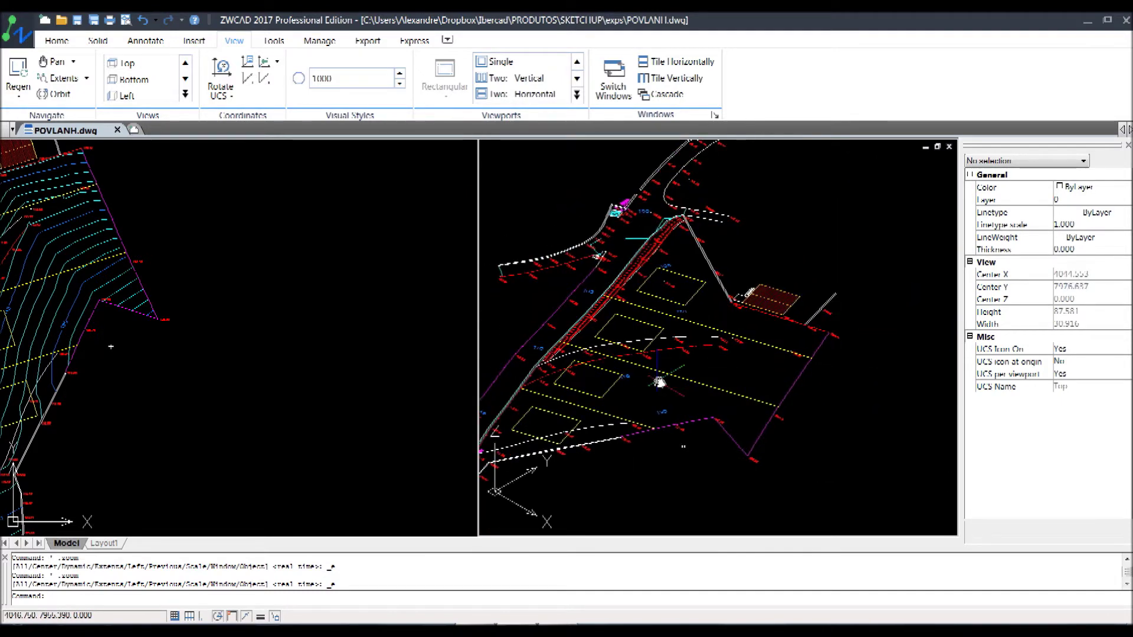
pyautogui.scroll(-1, 622, 307)
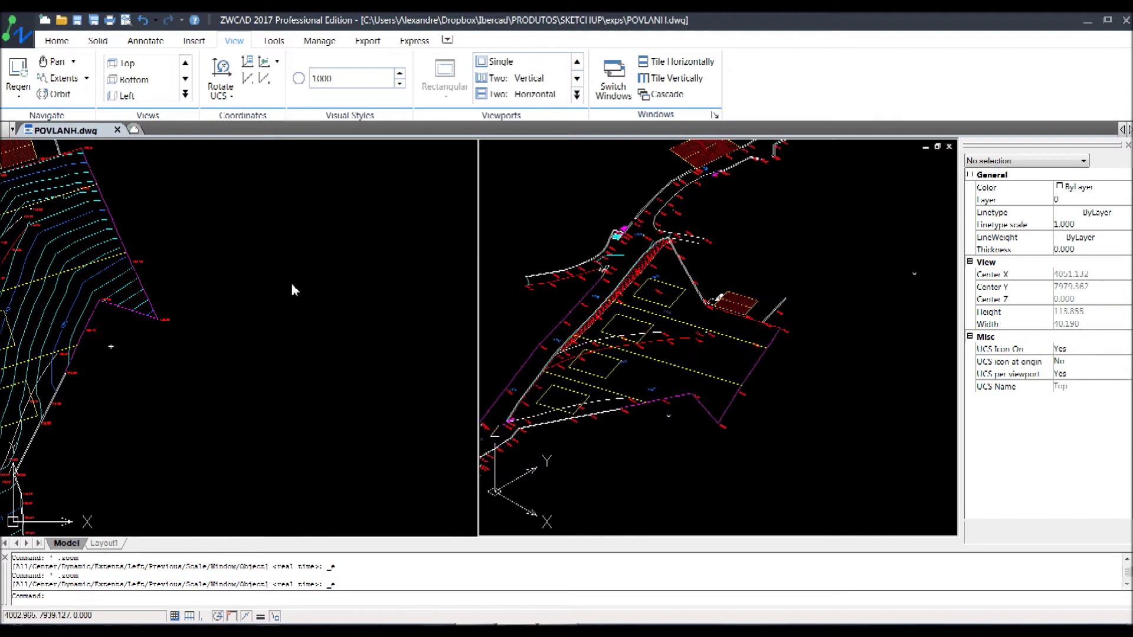
pyautogui.scroll(-3, 709, 252)
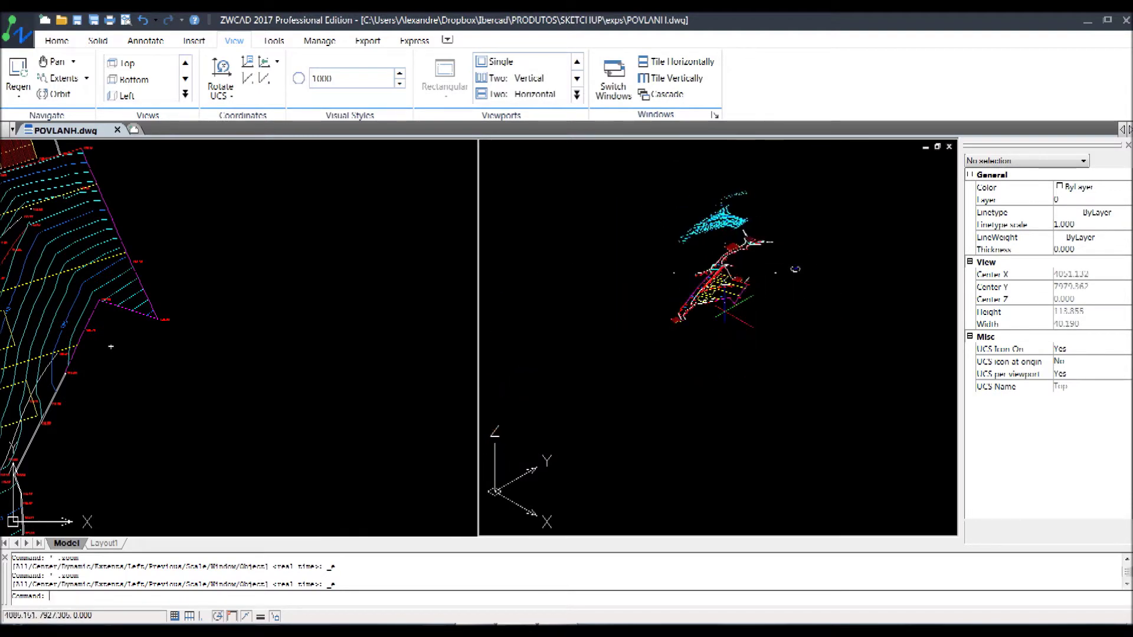
pyautogui.scroll(3, 718, 337)
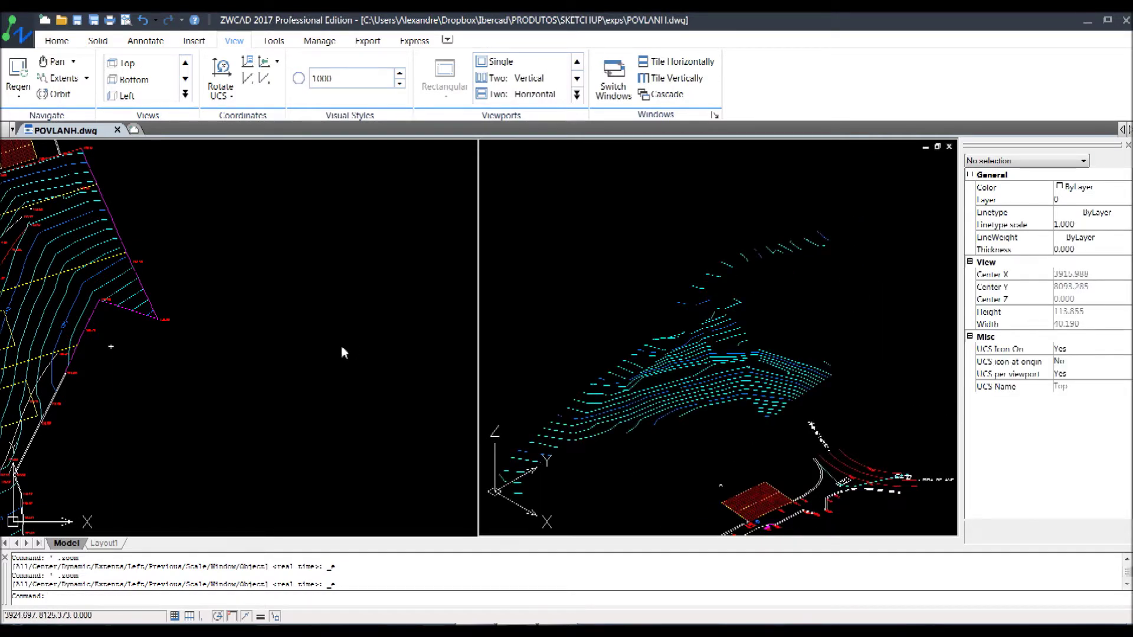
# Centre the left view on the site contours, then switch to the empty Untitled SketchUp model.
pyautogui.scroll(-5, 245, 180)
pyautogui.scroll(2, 142, 314)
pyautogui.scroll(3, 141, 313)
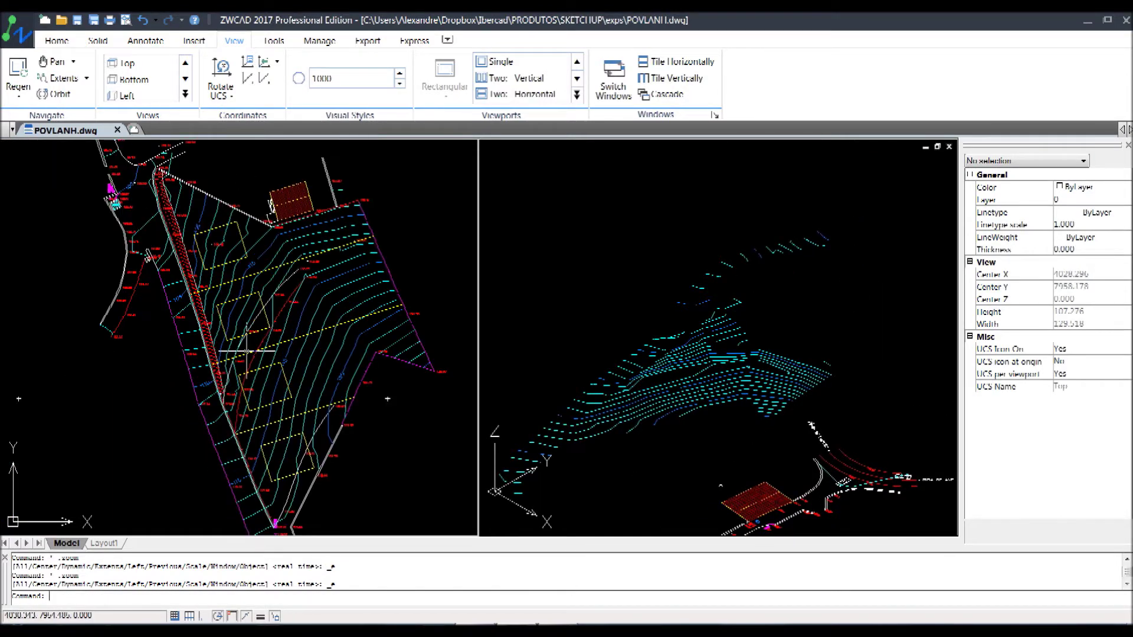
pyautogui.moveTo(388, 399); pyautogui.dragTo(411, 361, button='middle')
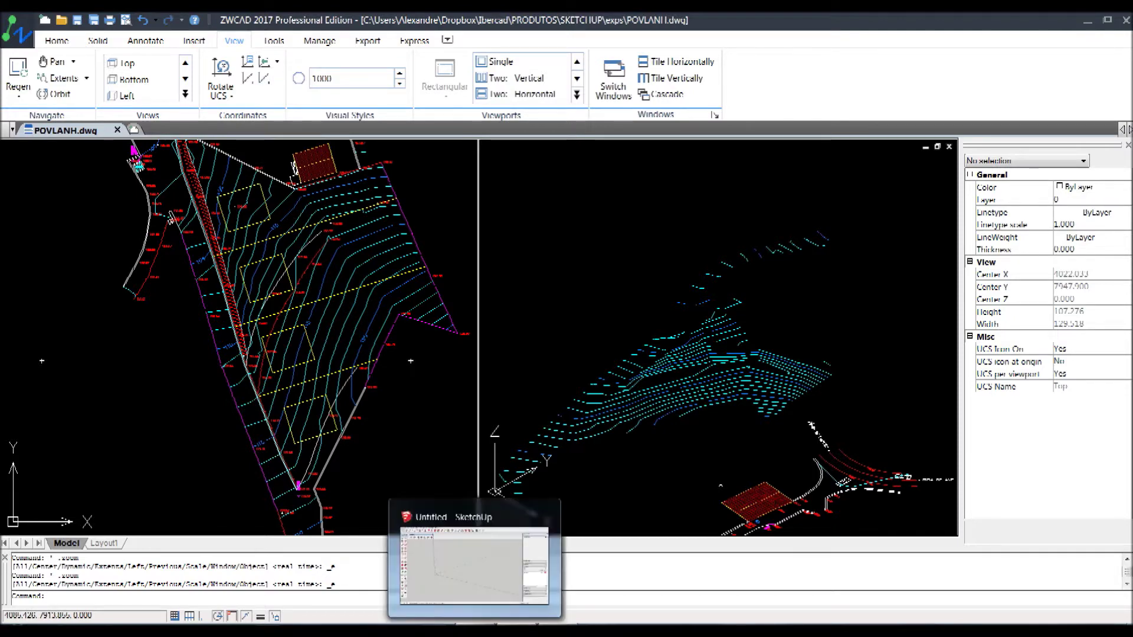
pyautogui.click(474, 561)
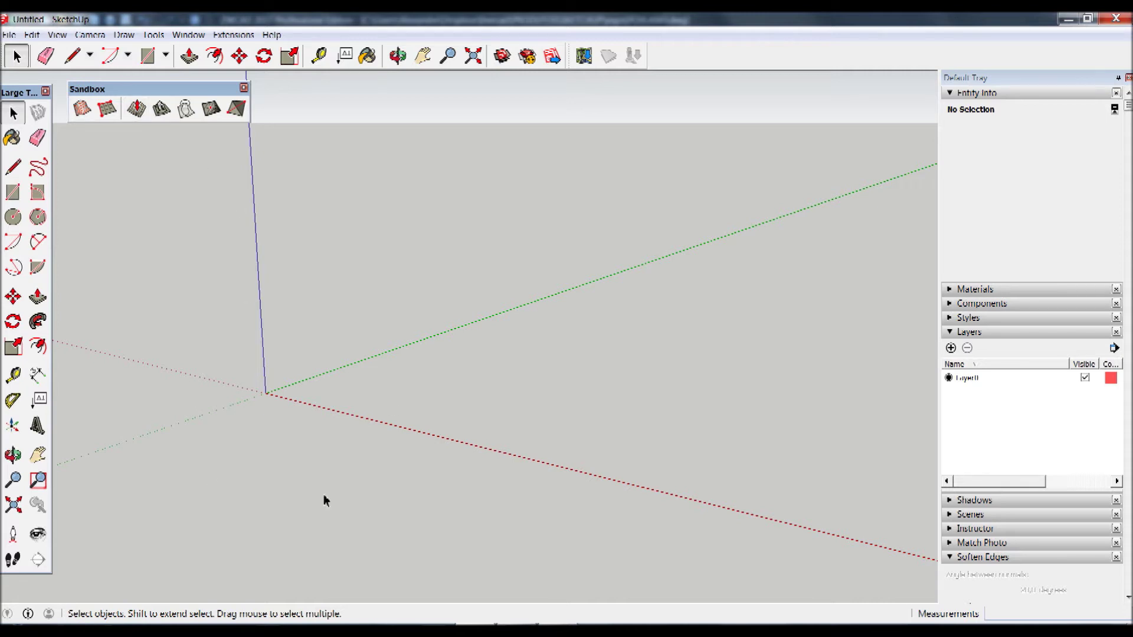
pyautogui.click(11, 35)
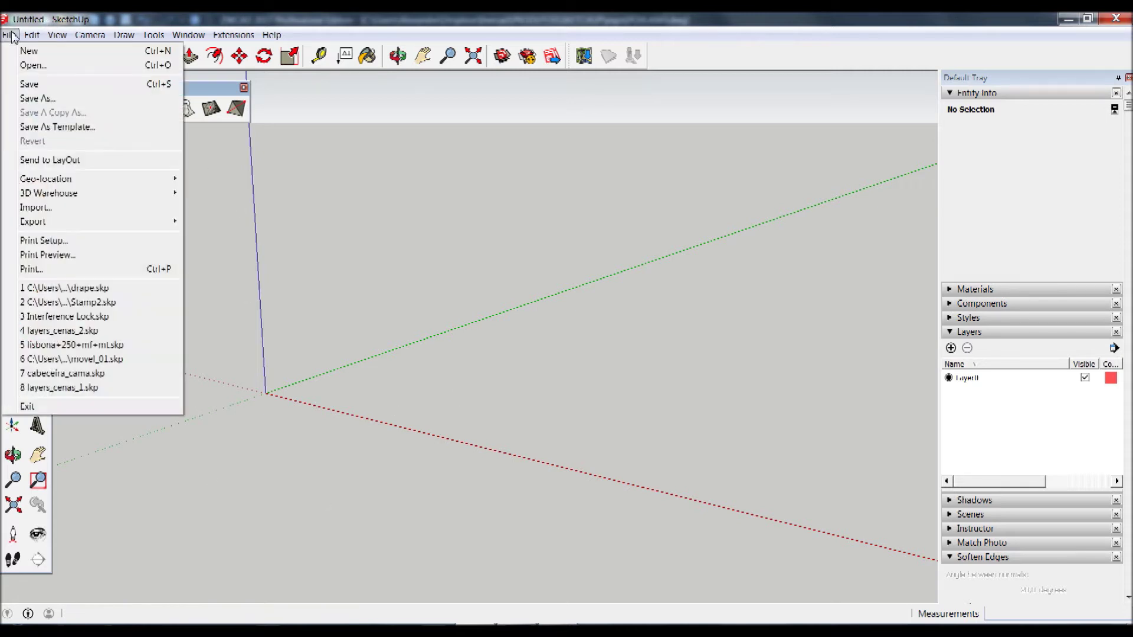
# Import POVLANH.dwg as an AutoCAD file and dismiss the import results summary.
pyautogui.click(35, 208)
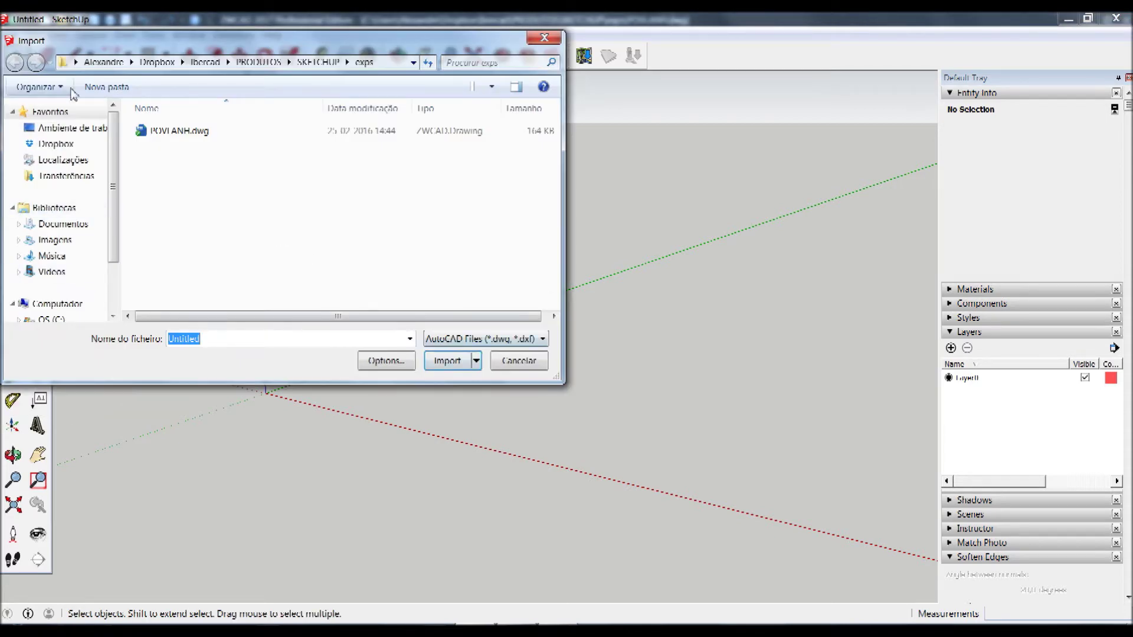
pyautogui.click(469, 345)
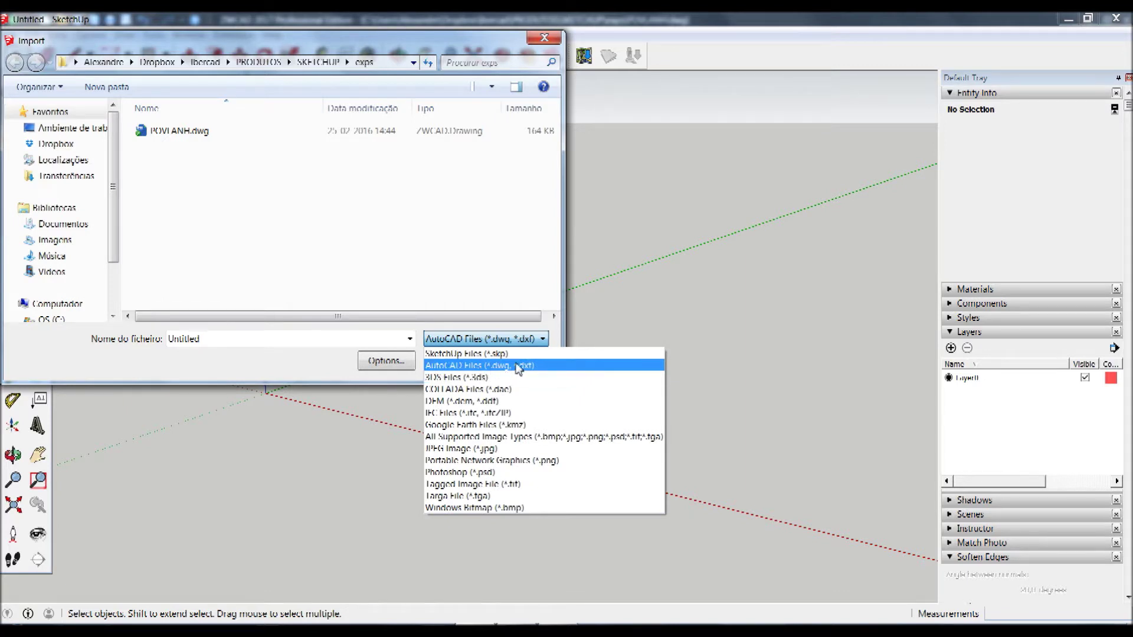
pyautogui.click(537, 367)
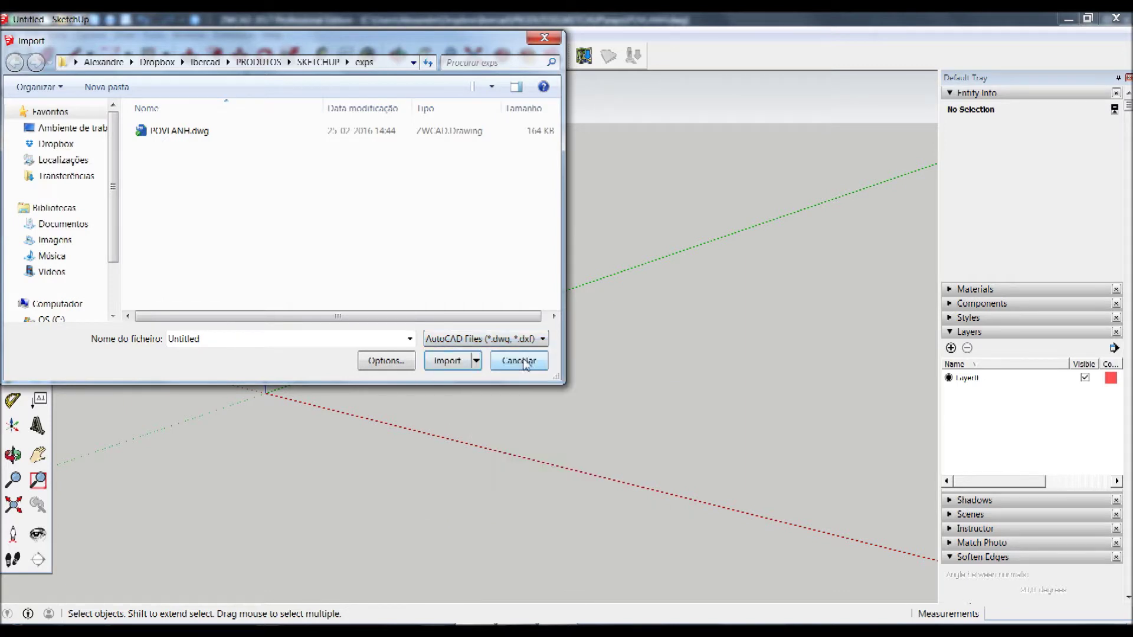
pyautogui.click(177, 135)
pyautogui.click(445, 361)
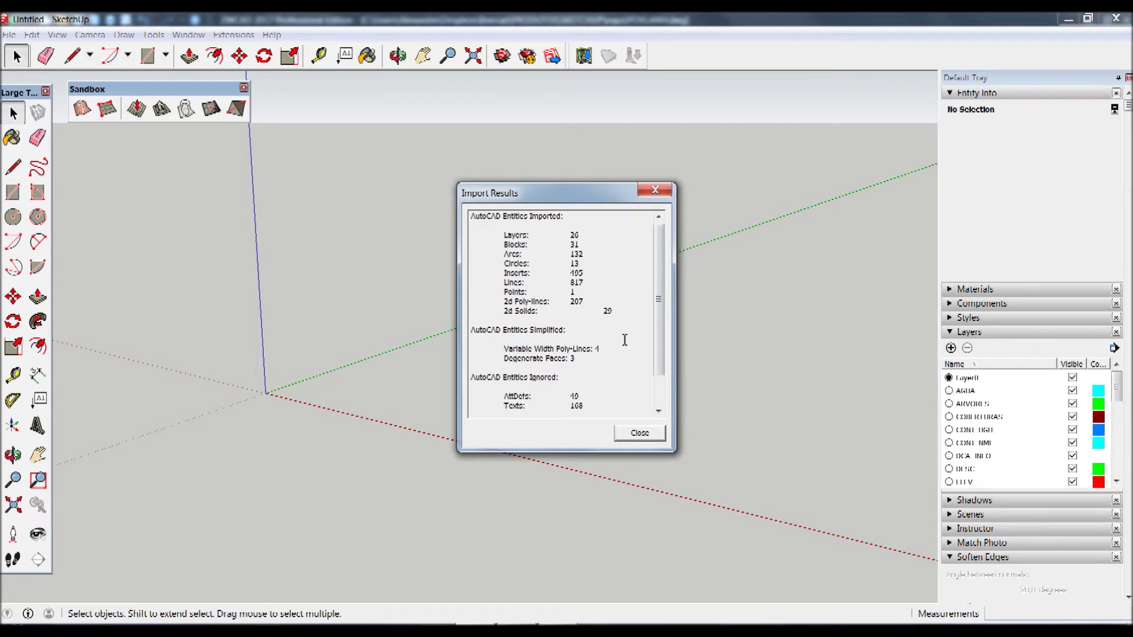
pyautogui.click(641, 434)
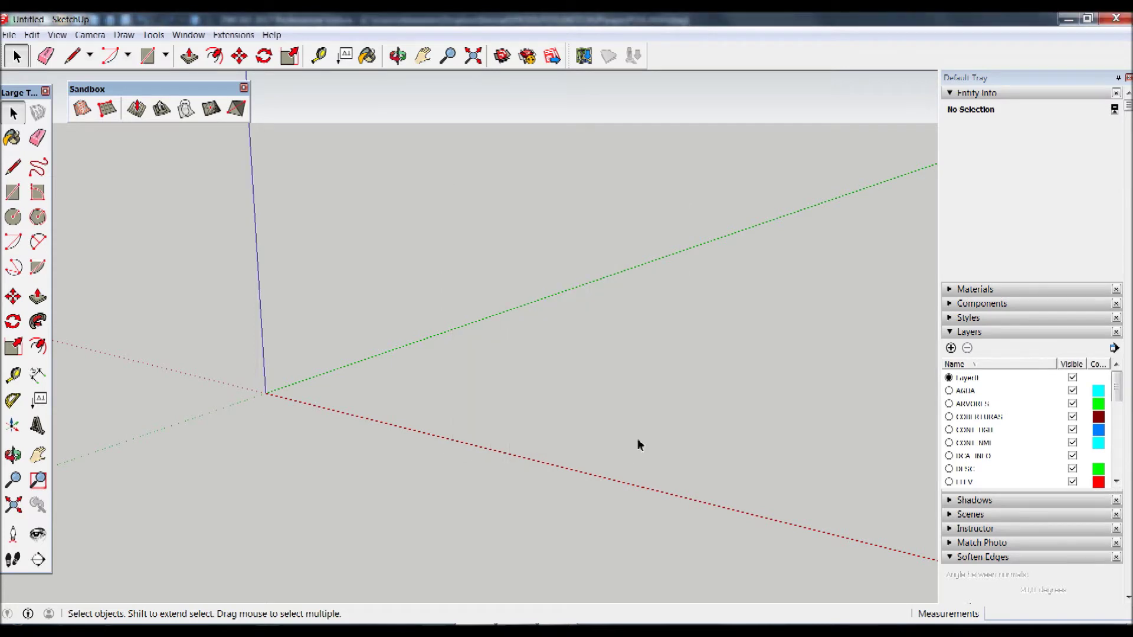
# Zoom to extents and orbit to frame the imported contours and building plots at an angle.
pyautogui.click(472, 59)
pyautogui.moveTo(472, 331)
pyautogui.mouseDown(button='middle')
pyautogui.moveTo(524, 357)
pyautogui.moveTo(416, 329)
pyautogui.moveTo(610, 379)
pyautogui.moveTo(663, 220)
pyautogui.moveTo(649, 143)
pyautogui.mouseUp(button='middle')
pyautogui.scroll(2, 496, 408)
pyautogui.scroll(3, 496, 407)
pyautogui.scroll(-1, 490, 401)
pyautogui.scroll(-1, 482, 395)
pyautogui.scroll(-1, 482, 395)
pyautogui.scroll(-2, 466, 324)
pyautogui.scroll(1, 453, 253)
pyautogui.scroll(-3, 472, 425)
pyautogui.scroll(1, 462, 121)
pyautogui.scroll(2, 466, 160)
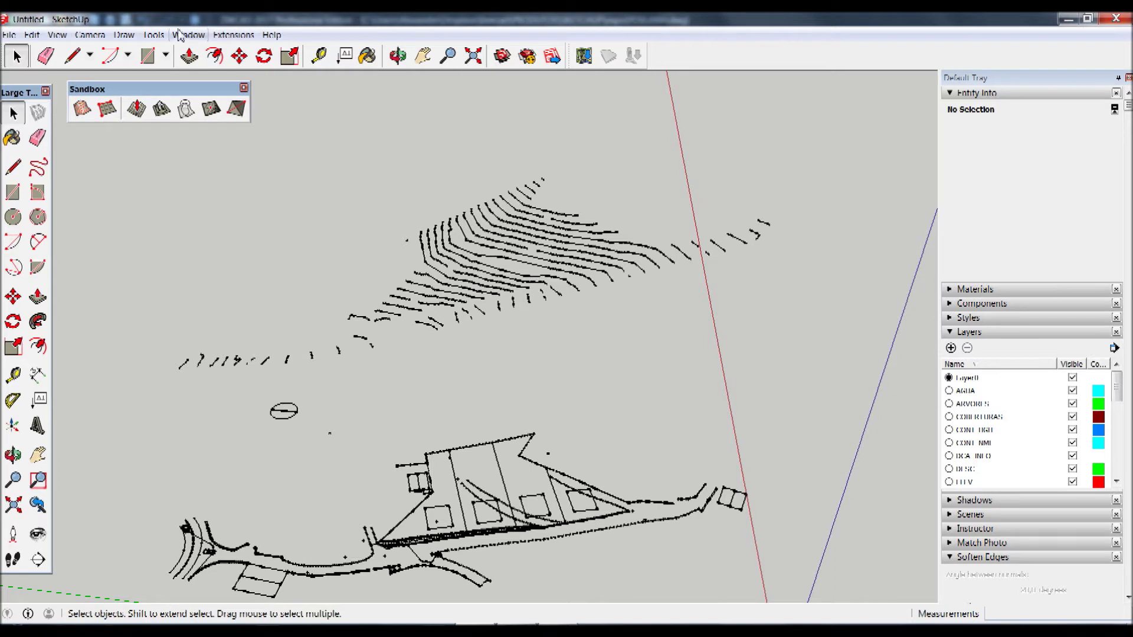
pyautogui.click(197, 38)
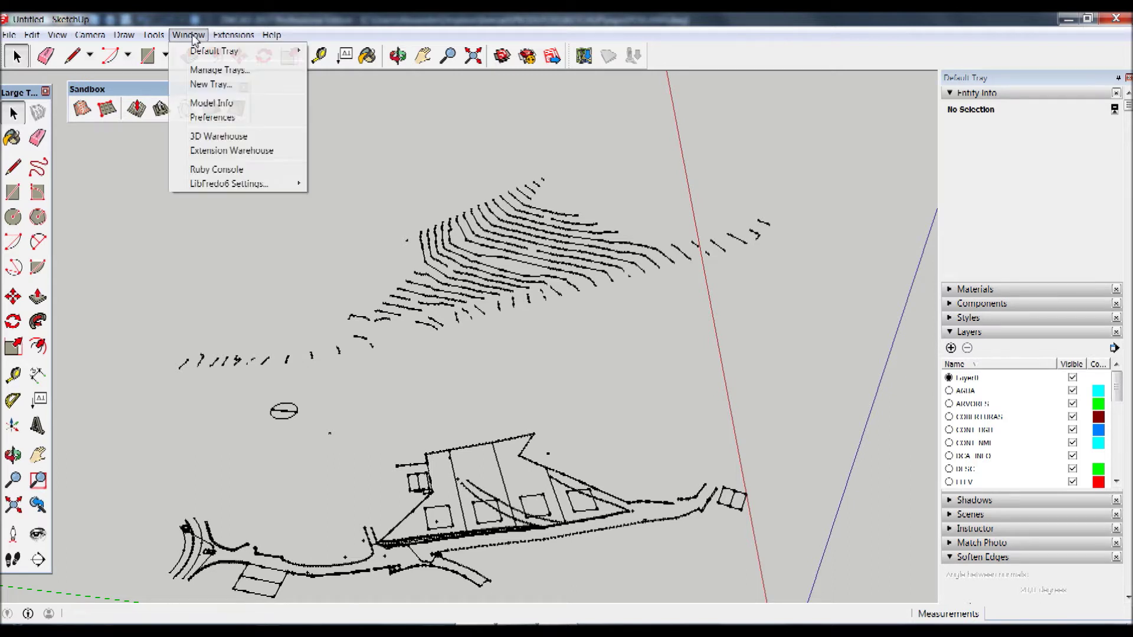
pyautogui.click(212, 118)
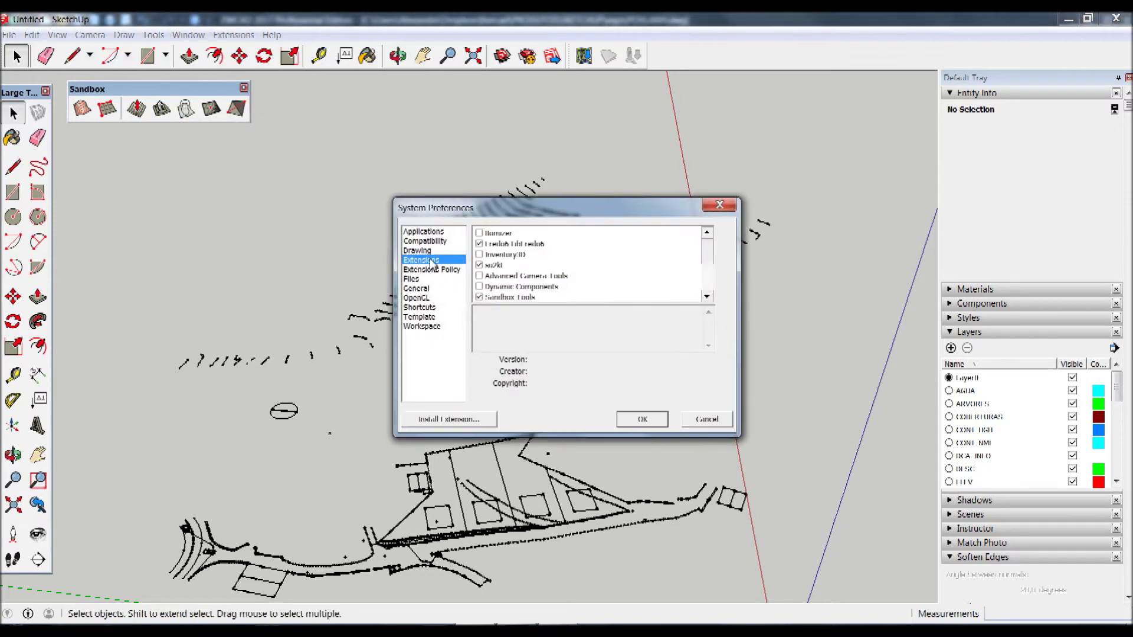
pyautogui.click(512, 298)
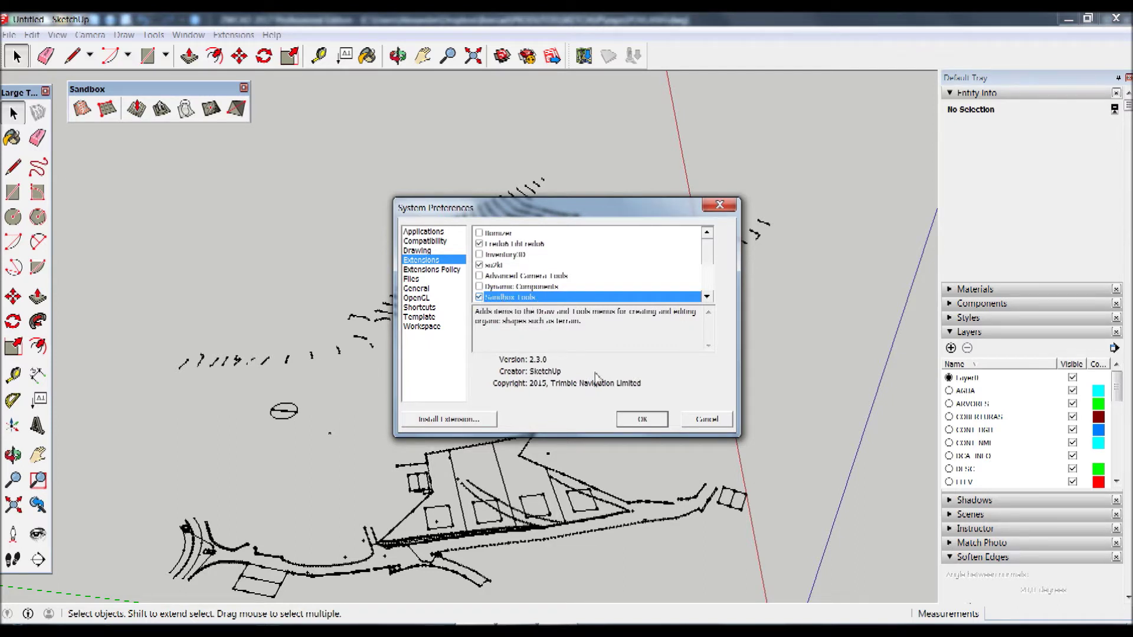
pyautogui.click(702, 423)
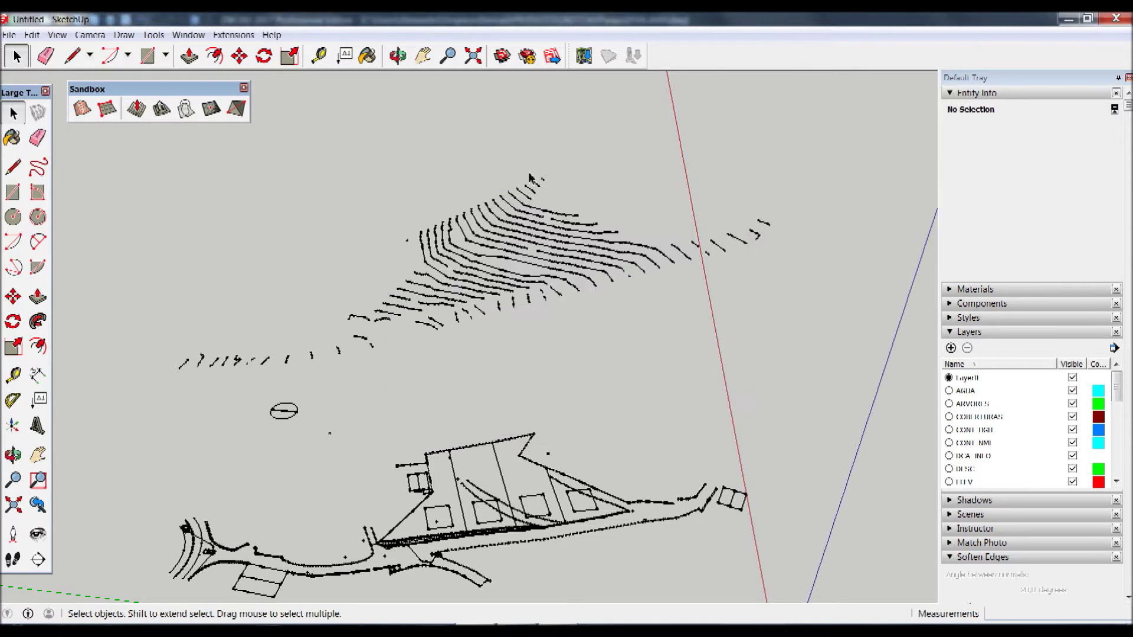
pyautogui.rightClick(348, 65)
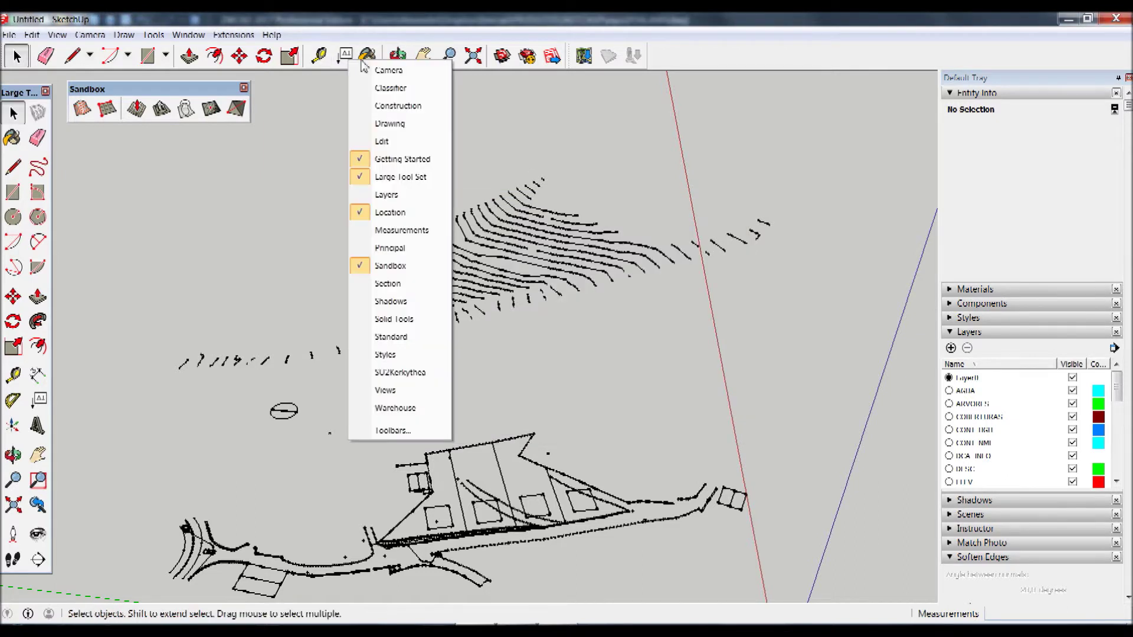
pyautogui.click(407, 267)
pyautogui.rightClick(370, 60)
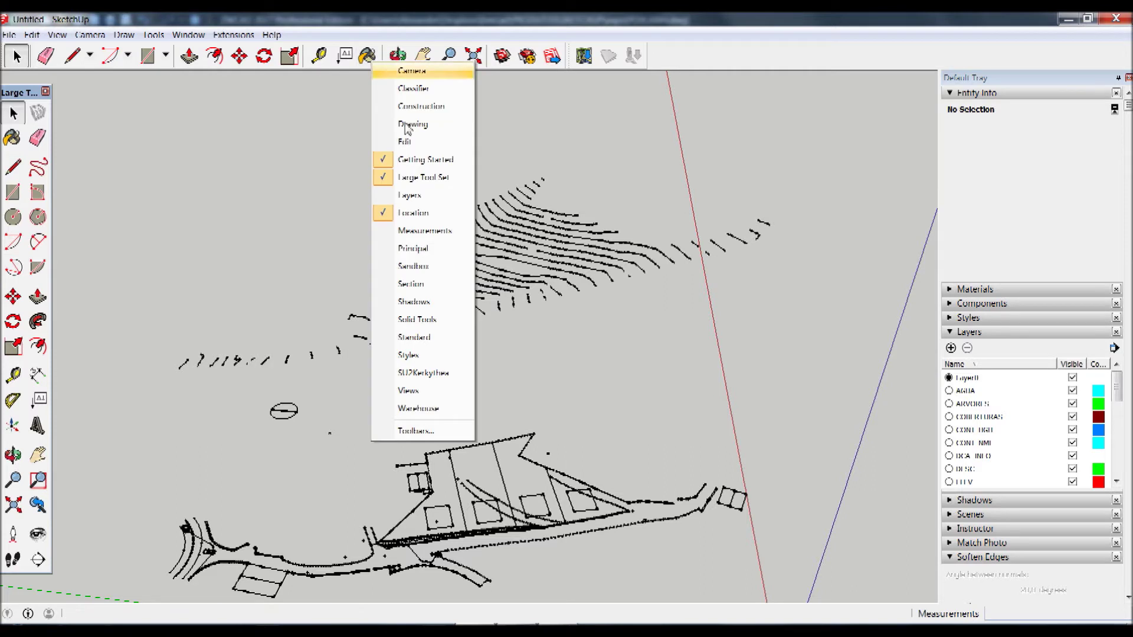
pyautogui.click(435, 275)
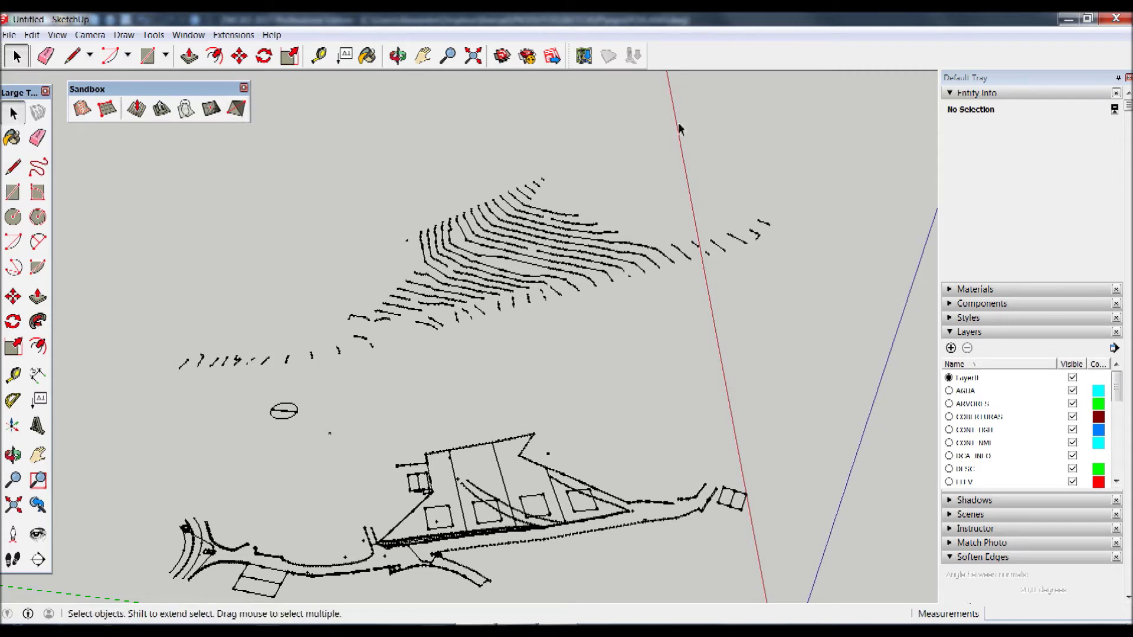
# Select all imported contour lines and generate a Sandbox terrain surface From Contours.
pyautogui.moveTo(147, 387); pyautogui.dragTo(147, 387)
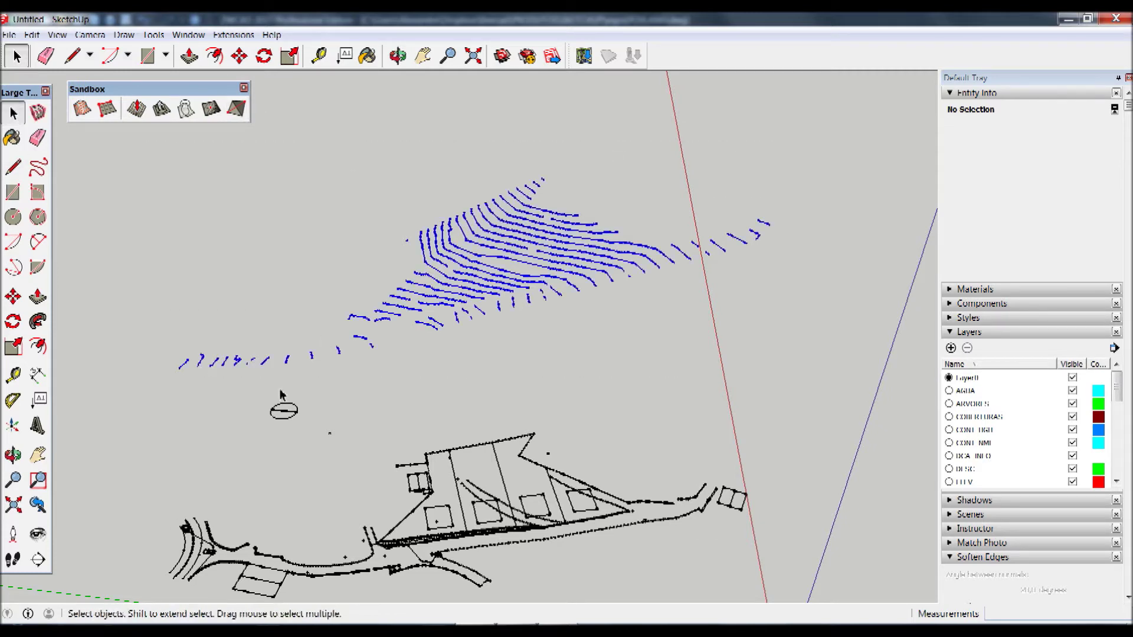
pyautogui.moveTo(496, 260); pyautogui.dragTo(517, 246, button='middle')
pyautogui.scroll(3, 519, 251)
pyautogui.scroll(3, 532, 260)
pyautogui.scroll(-2, 531, 271)
pyautogui.scroll(-2, 535, 289)
pyautogui.scroll(2, 602, 227)
pyautogui.scroll(2, 539, 133)
pyautogui.scroll(2, 539, 126)
pyautogui.scroll(2, 539, 126)
pyautogui.scroll(-4, 552, 217)
pyautogui.moveTo(470, 412)
pyautogui.mouseDown(button='middle')
pyautogui.moveTo(268, 356)
pyautogui.moveTo(177, 377)
pyautogui.moveTo(108, 373)
pyautogui.mouseUp(button='middle')
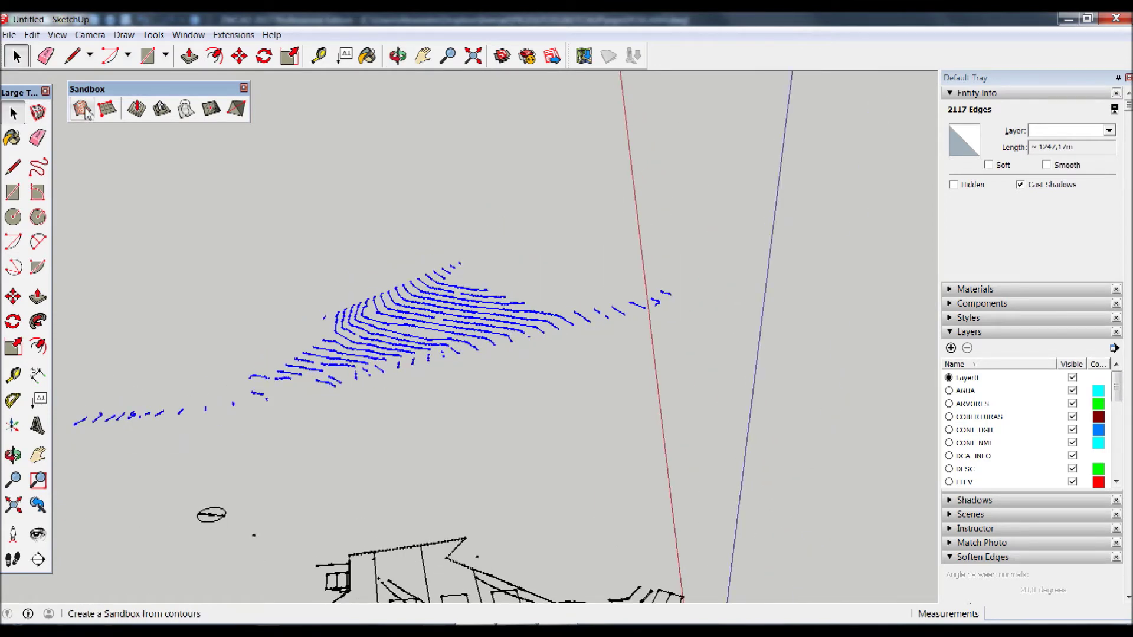
pyautogui.click(82, 110)
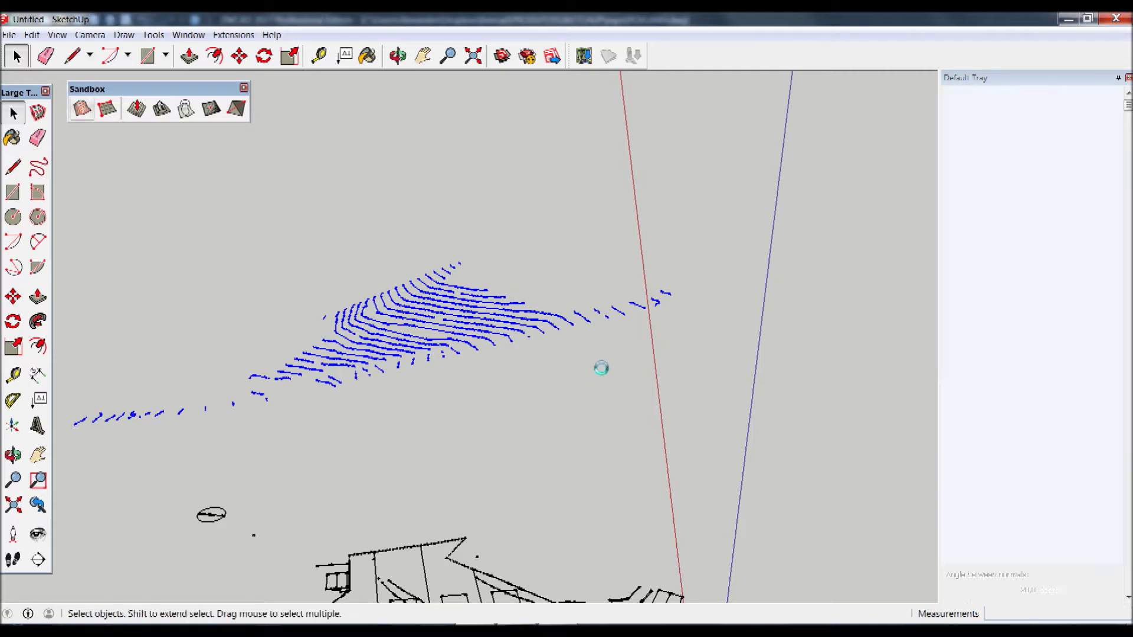
pyautogui.moveTo(346, 412)
pyautogui.mouseDown(button='middle')
pyautogui.moveTo(387, 410)
pyautogui.moveTo(355, 481)
pyautogui.moveTo(296, 551)
pyautogui.moveTo(292, 575)
pyautogui.moveTo(367, 445)
pyautogui.moveTo(303, 425)
pyautogui.moveTo(273, 470)
pyautogui.moveTo(307, 458)
pyautogui.mouseUp(button='middle')
# Orbit and zoom in close on the four square building pads of the imported plan.
pyautogui.moveTo(307, 467)
pyautogui.mouseDown(button='middle')
pyautogui.moveTo(468, 349)
pyautogui.moveTo(678, 362)
pyautogui.moveTo(559, 435)
pyautogui.moveTo(745, 286)
pyautogui.mouseUp(button='middle')
pyautogui.scroll(3, 745, 286)
pyautogui.scroll(3, 745, 286)
pyautogui.scroll(1, 379, 385)
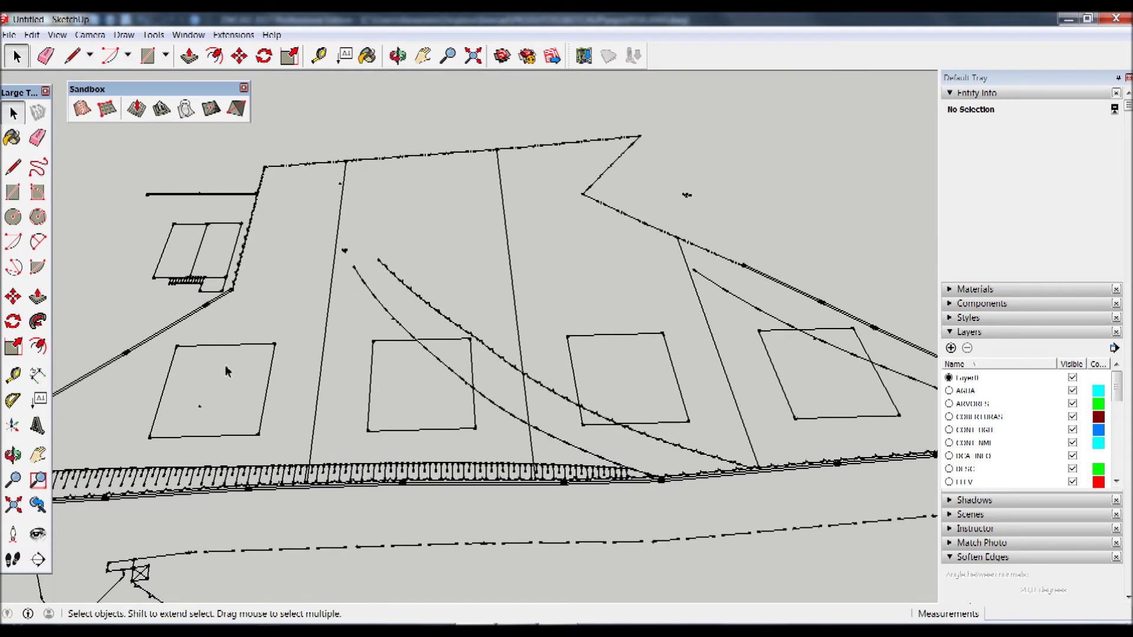
pyautogui.click(206, 419)
pyautogui.scroll(-2, 628, 375)
pyautogui.scroll(-2, 584, 331)
pyautogui.scroll(-2, 543, 277)
pyautogui.scroll(2, 513, 266)
pyautogui.scroll(2, 522, 313)
pyautogui.scroll(3, 531, 360)
pyautogui.scroll(1, 542, 409)
pyautogui.scroll(2, 542, 409)
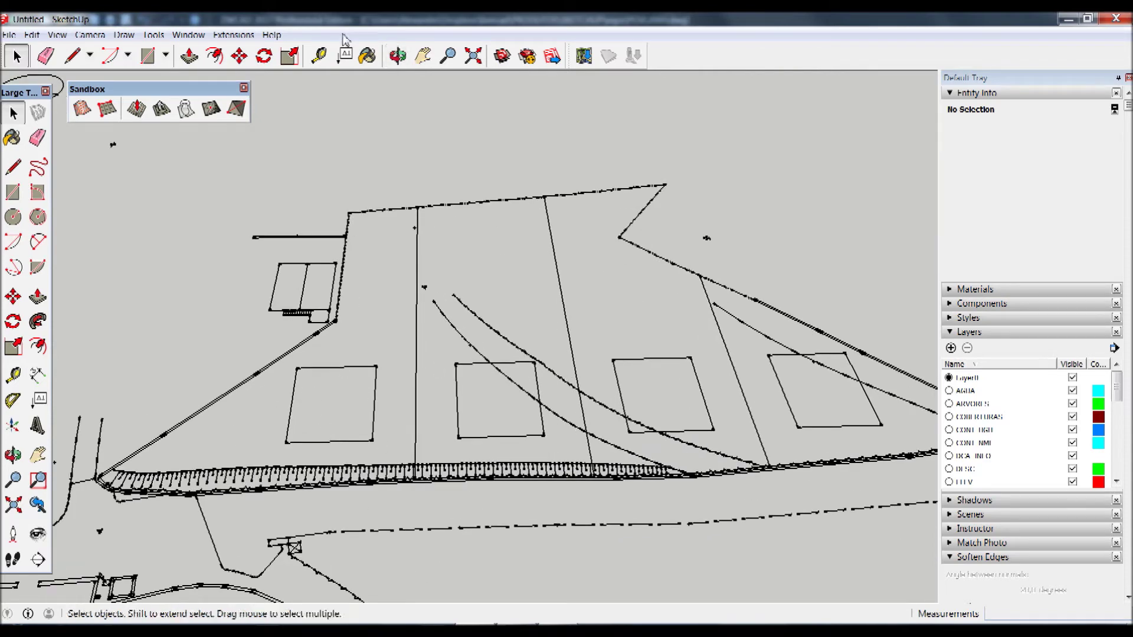
pyautogui.scroll(1, 347, 409)
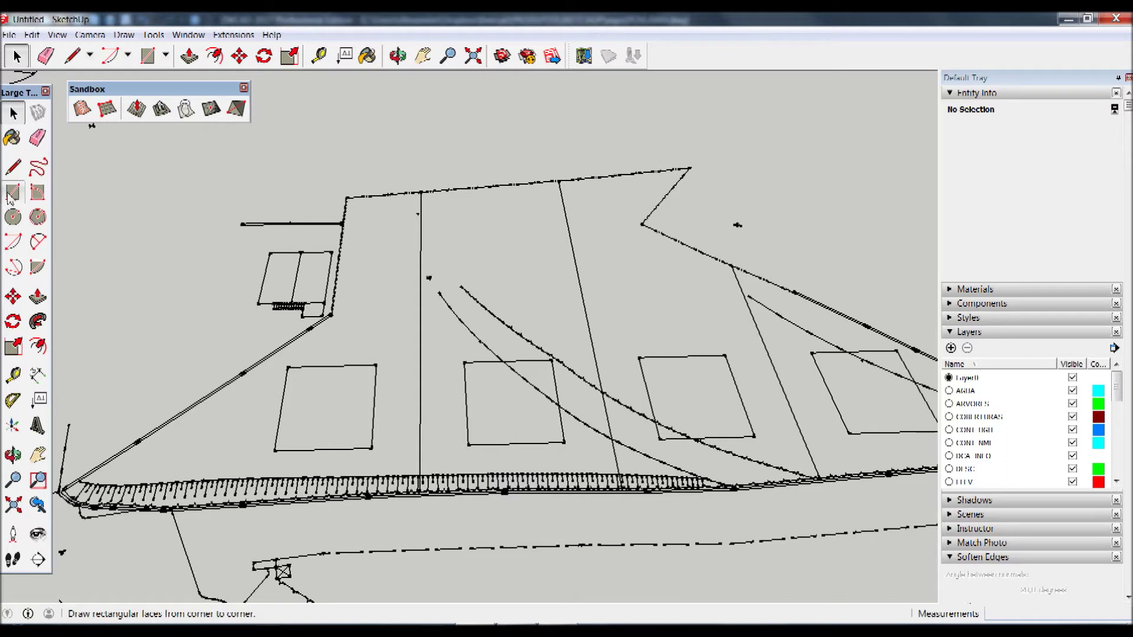
pyautogui.click(13, 168)
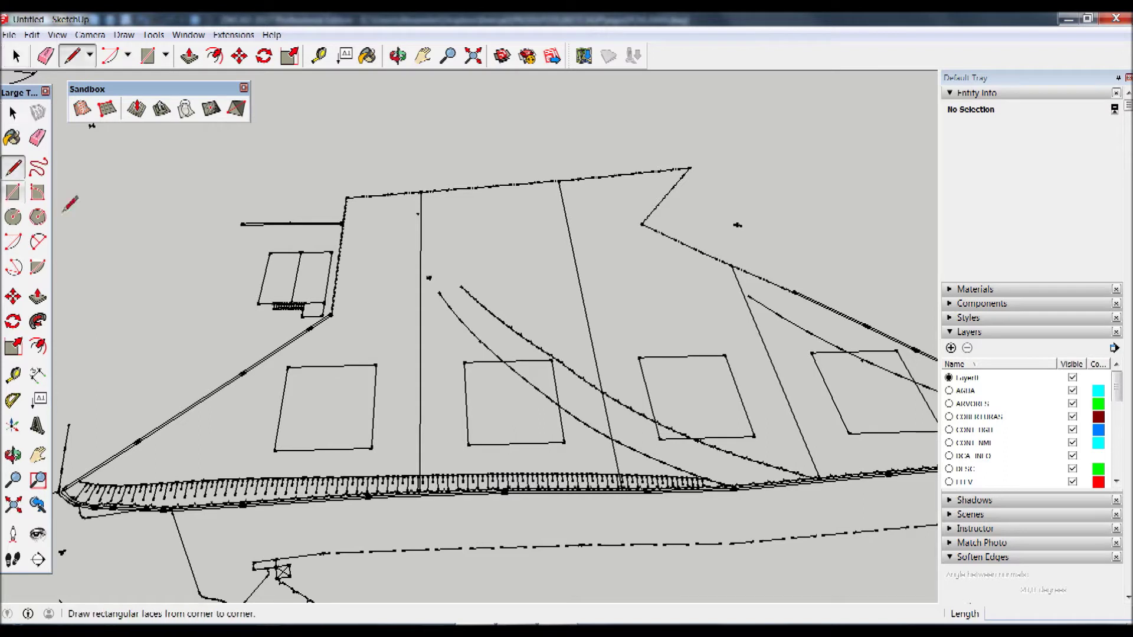
# Draw the missing top edge of each of the four pad squares to form faces.
pyautogui.click(288, 368)
pyautogui.click(376, 365)
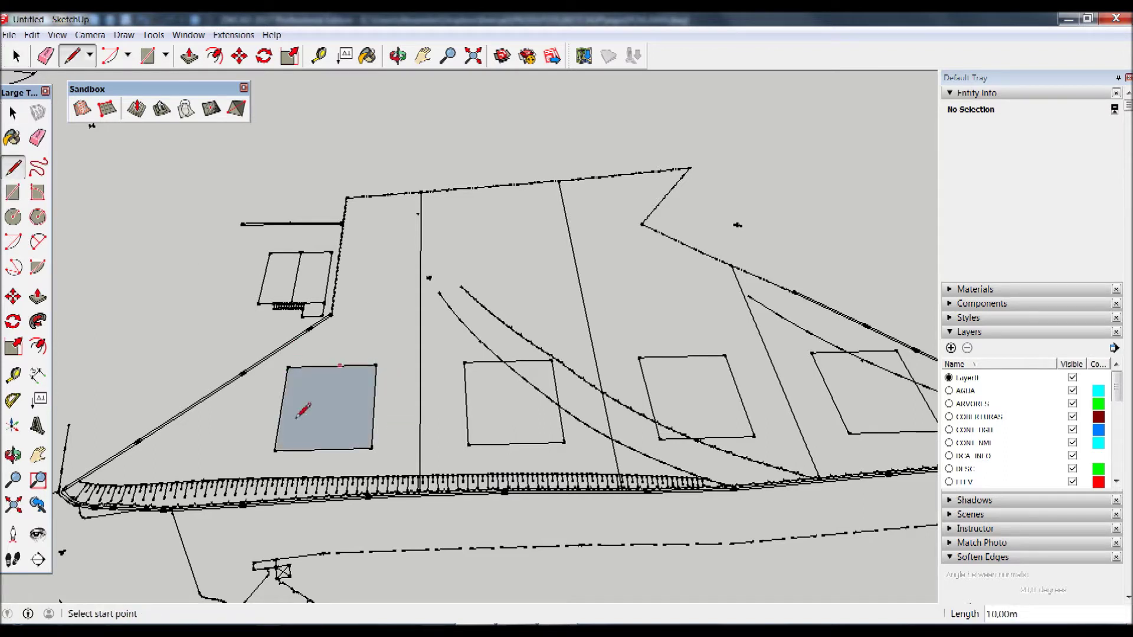
pyautogui.click(465, 363)
pyautogui.click(553, 360)
pyautogui.click(639, 358)
pyautogui.click(726, 356)
pyautogui.click(812, 353)
pyautogui.click(897, 351)
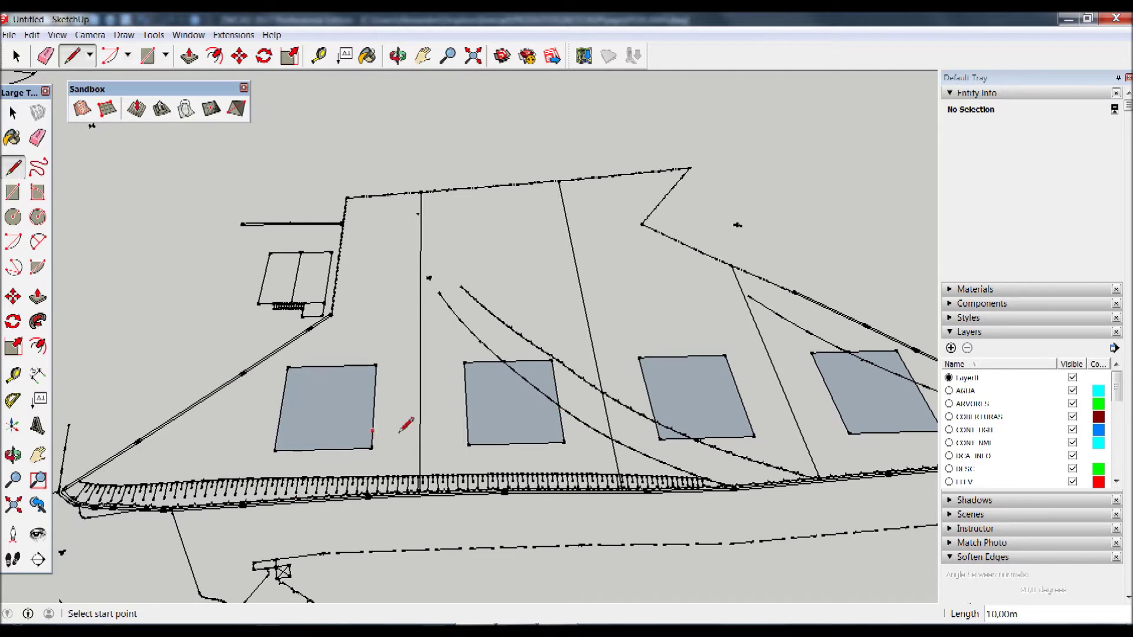
# Select the leftmost pad face together with its edges.
pyautogui.moveTo(406, 425); pyautogui.dragTo(477, 476, button='middle')
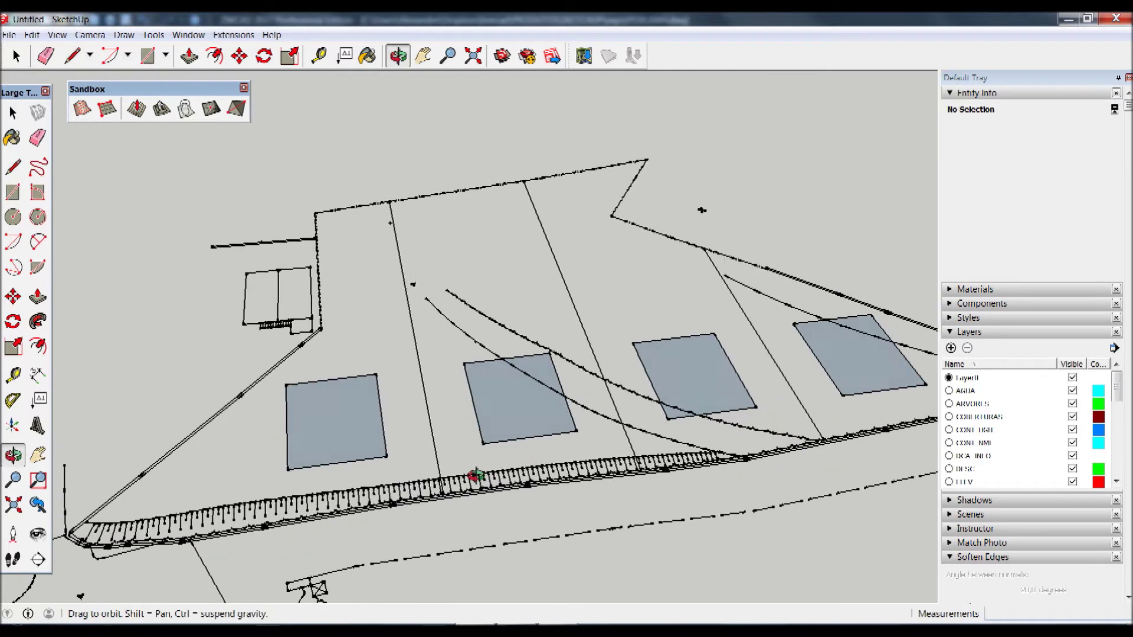
pyautogui.scroll(-2, 888, 324)
pyautogui.scroll(2, 888, 325)
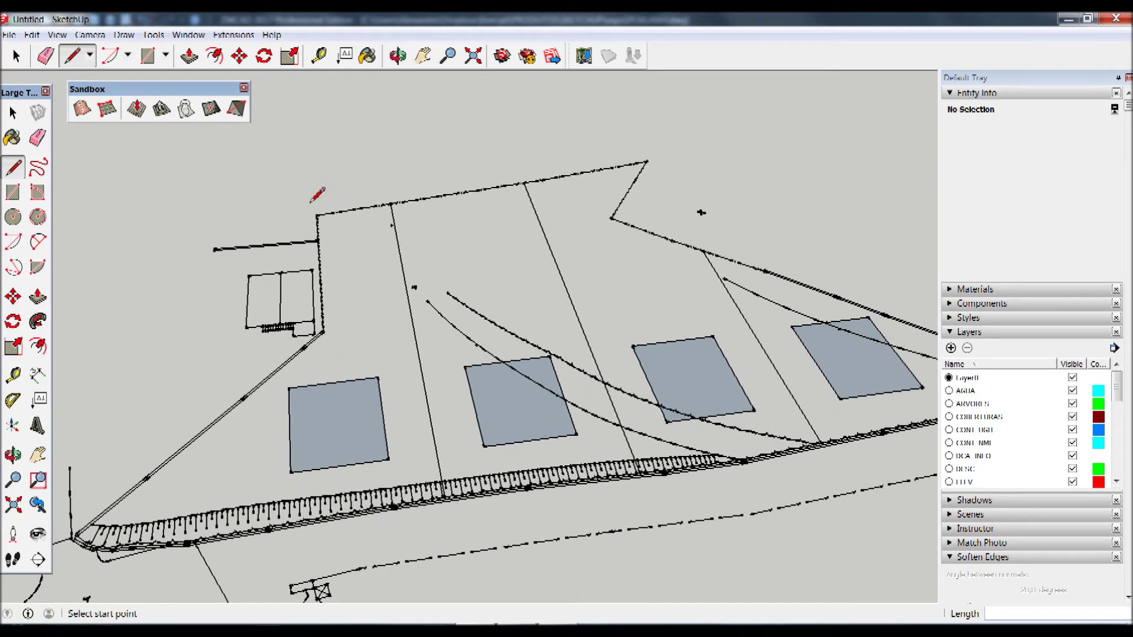
pyautogui.scroll(-1, 301, 243)
pyautogui.click(13, 115)
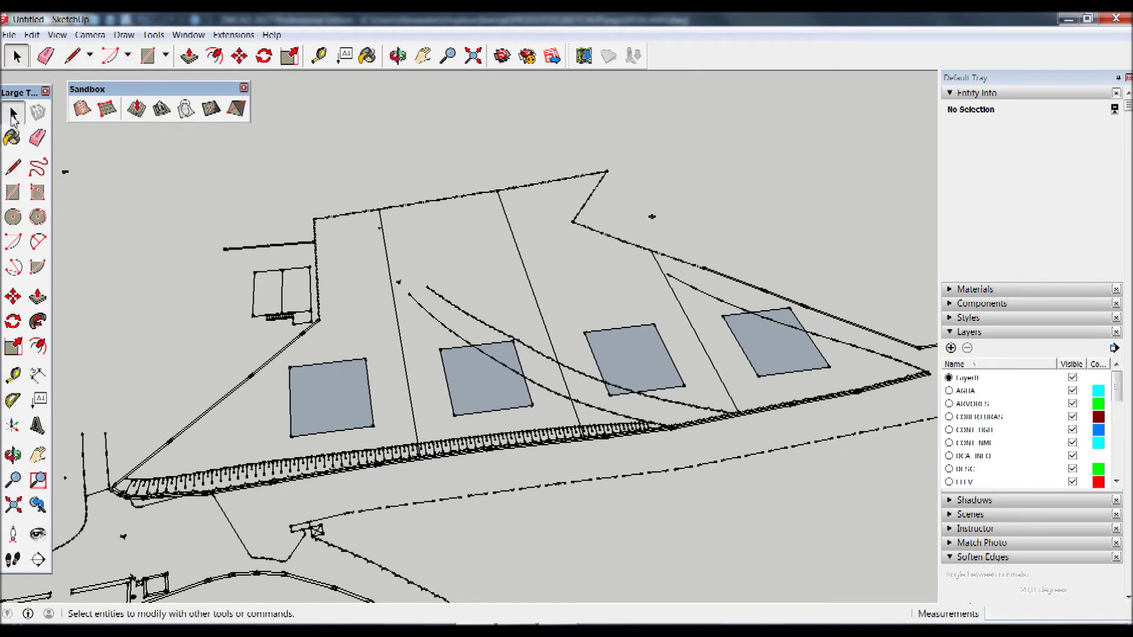
pyautogui.doubleClick(326, 410)
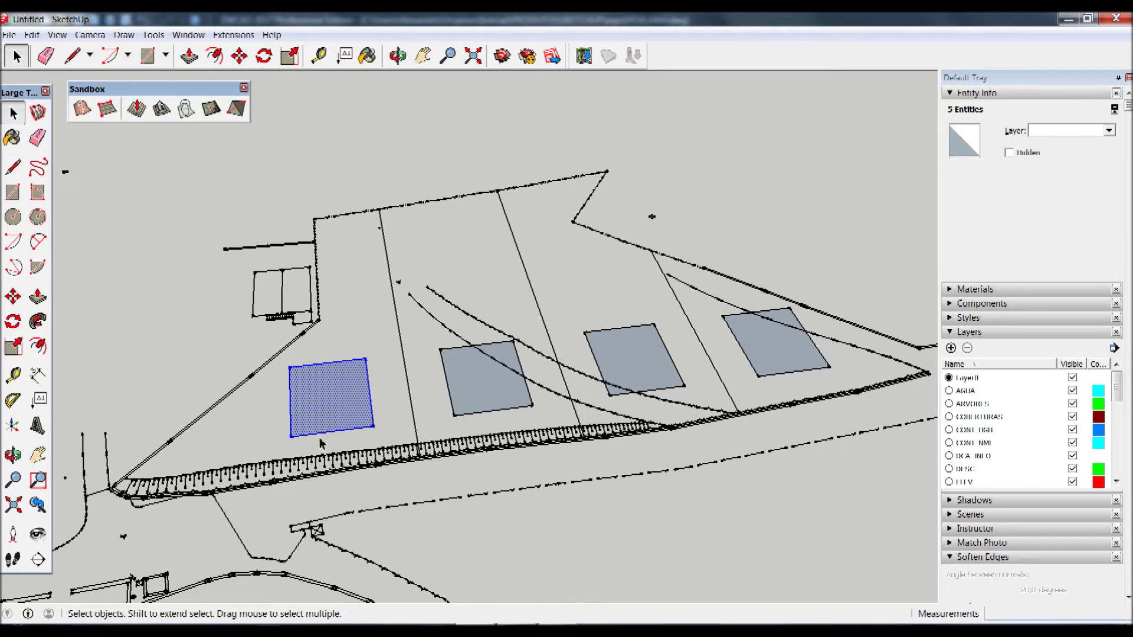
# Stamp the selected pad into the terrain mesh with a 5,00m offset and set its elevation.
pyautogui.scroll(-3, 320, 444)
pyautogui.moveTo(320, 444)
pyautogui.mouseDown(button='middle')
pyautogui.moveTo(366, 349)
pyautogui.moveTo(362, 258)
pyautogui.mouseUp(button='middle')
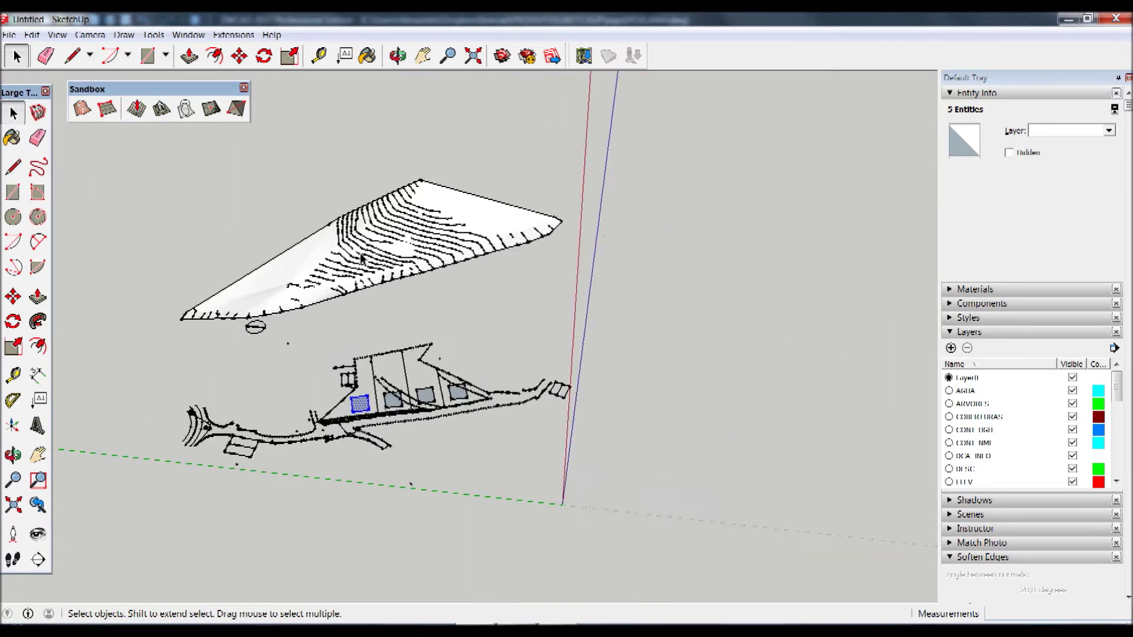
pyautogui.scroll(2, 362, 258)
pyautogui.scroll(2, 362, 258)
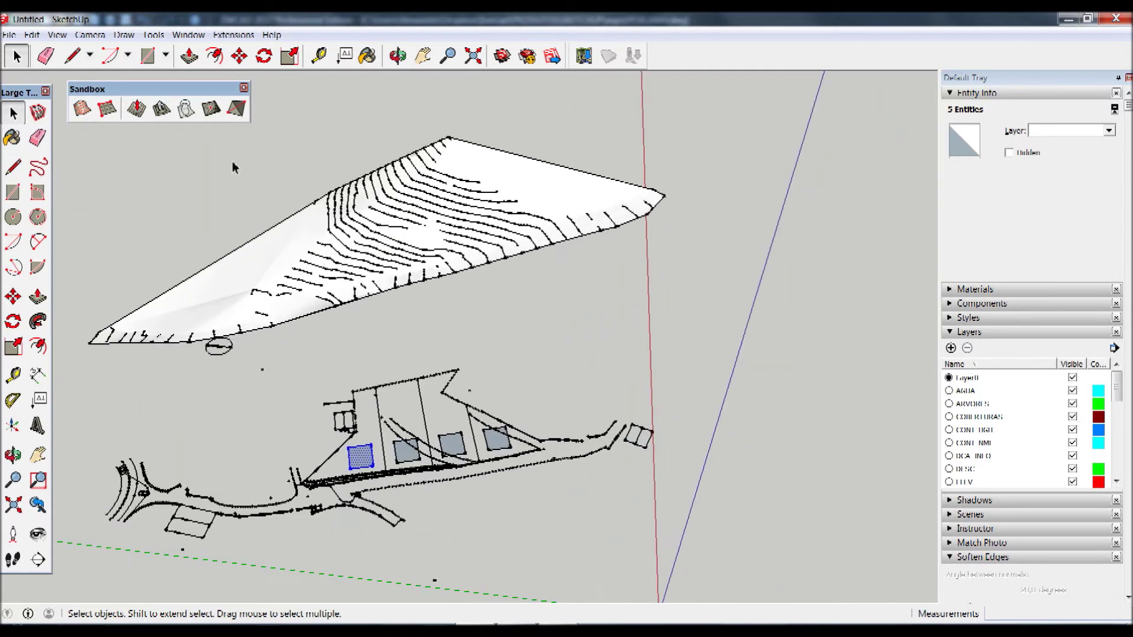
pyautogui.click(162, 110)
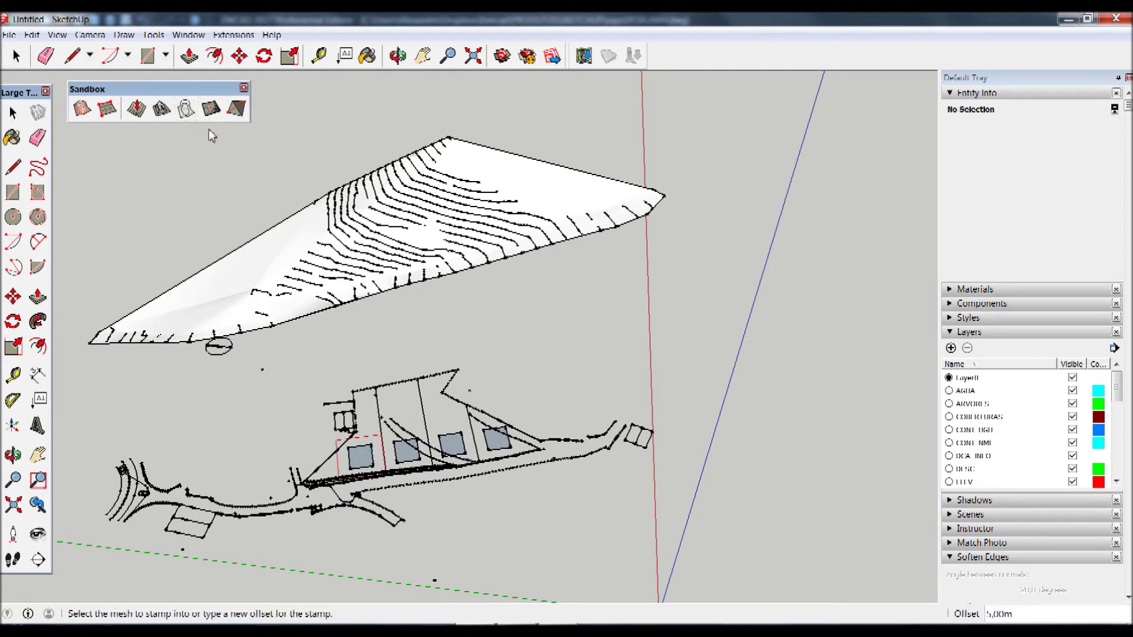
pyautogui.click(326, 269)
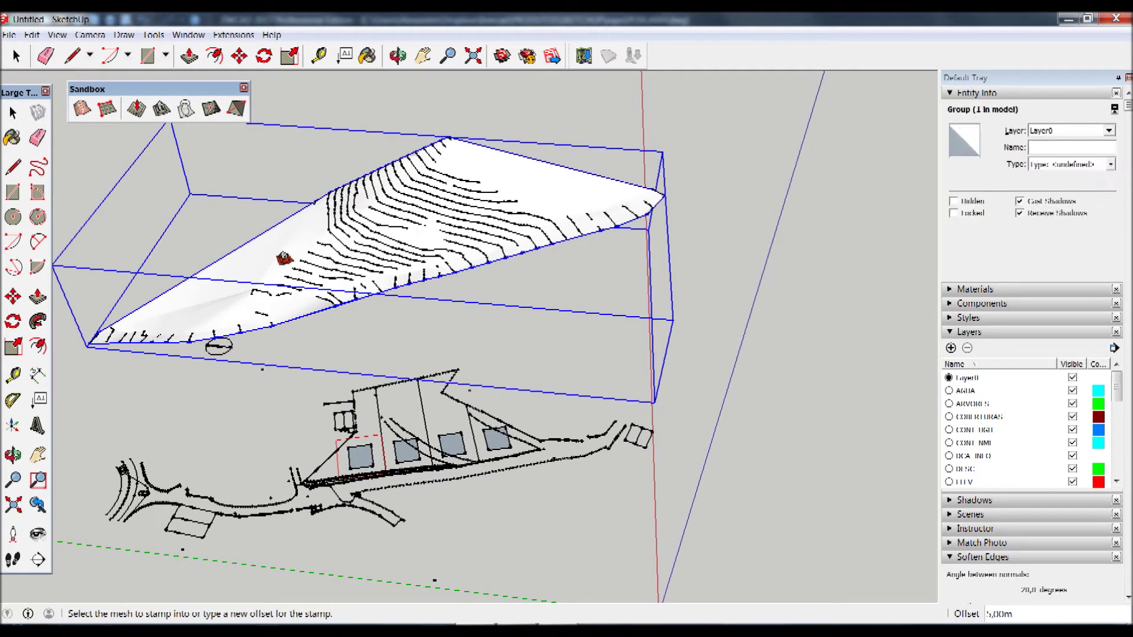
pyautogui.click(284, 258)
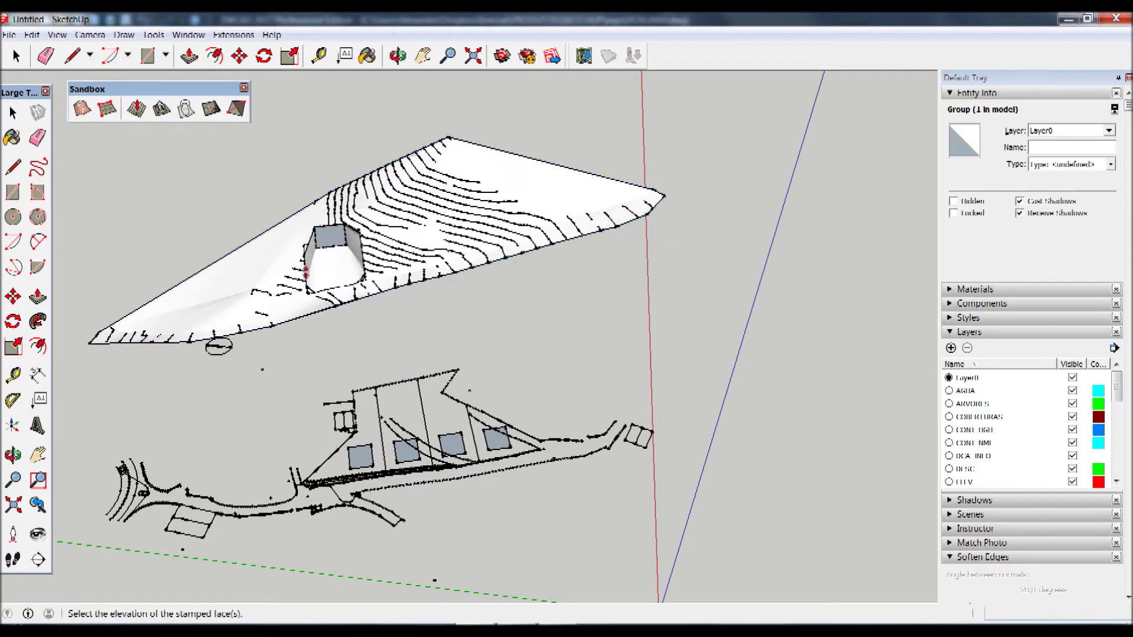
pyautogui.scroll(1, 313, 290)
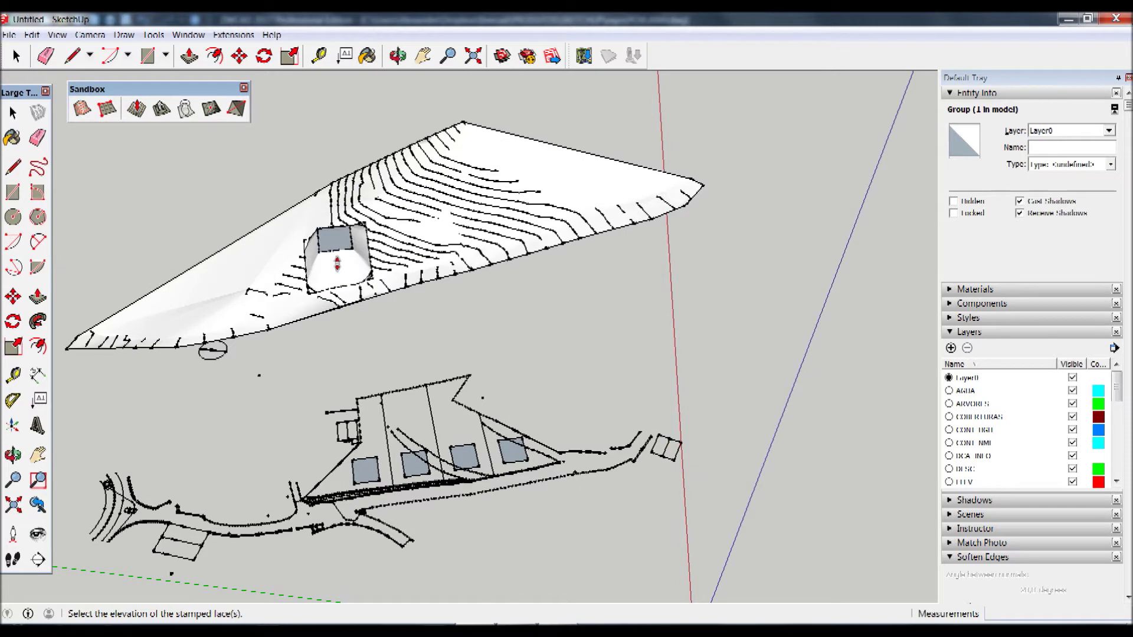
pyautogui.scroll(2, 327, 272)
pyautogui.scroll(2, 337, 261)
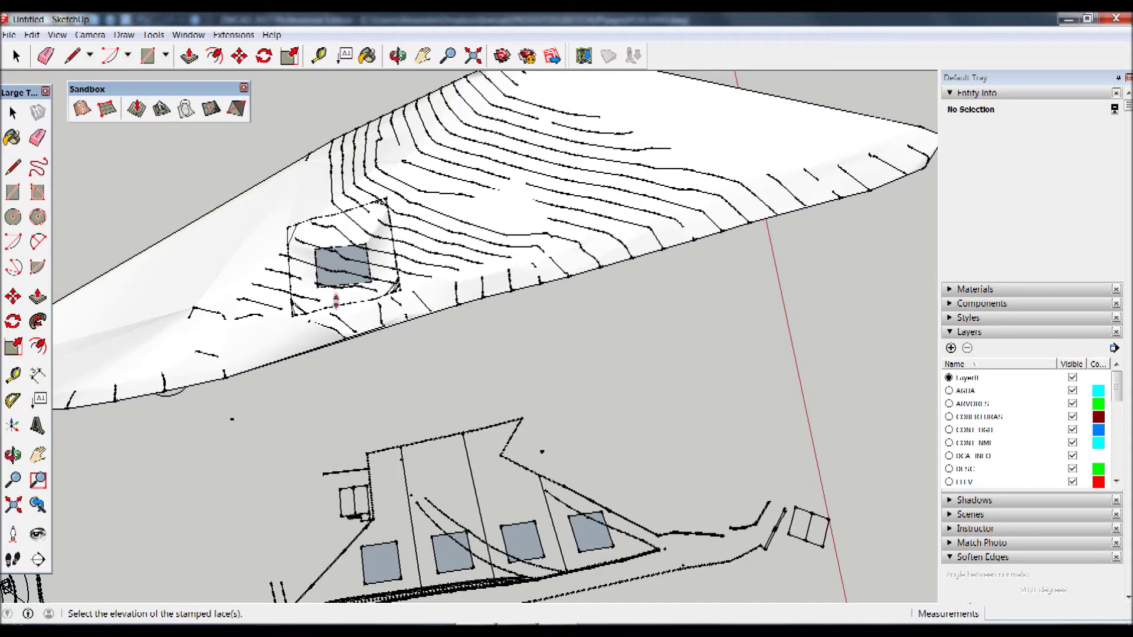
pyautogui.click(336, 302)
# Orbit around the stamped terrain and zoom to extents to review the flat platform.
pyautogui.moveTo(326, 308)
pyautogui.mouseDown(button='middle')
pyautogui.moveTo(365, 178)
pyautogui.moveTo(371, 229)
pyautogui.mouseUp(button='middle')
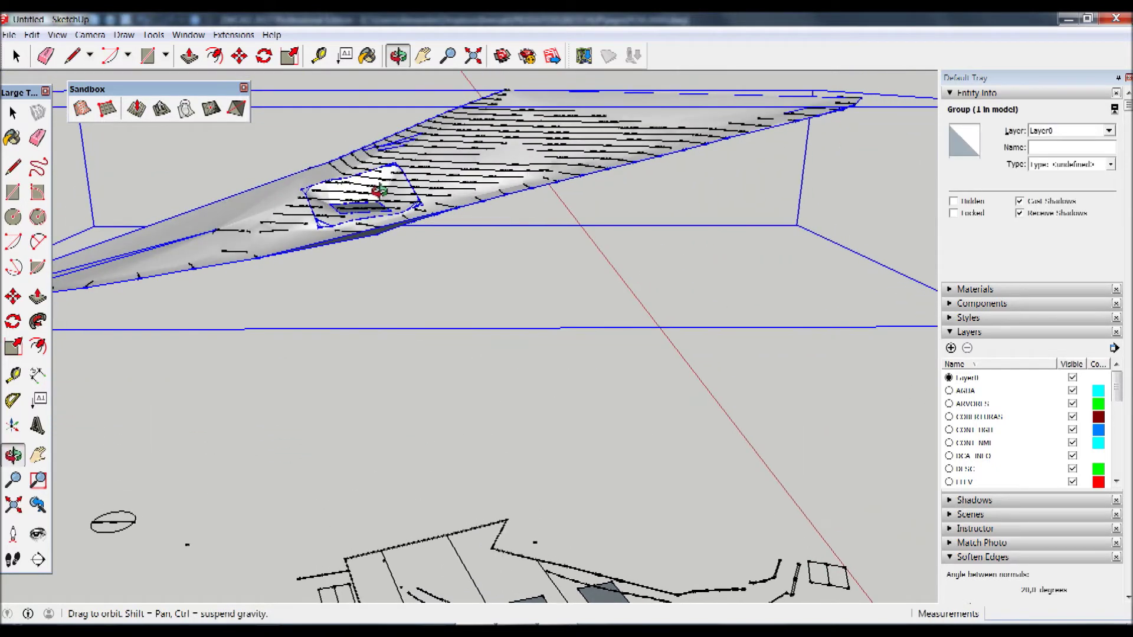
pyautogui.scroll(5, 370, 227)
pyautogui.scroll(2, 370, 227)
pyautogui.scroll(2, 369, 225)
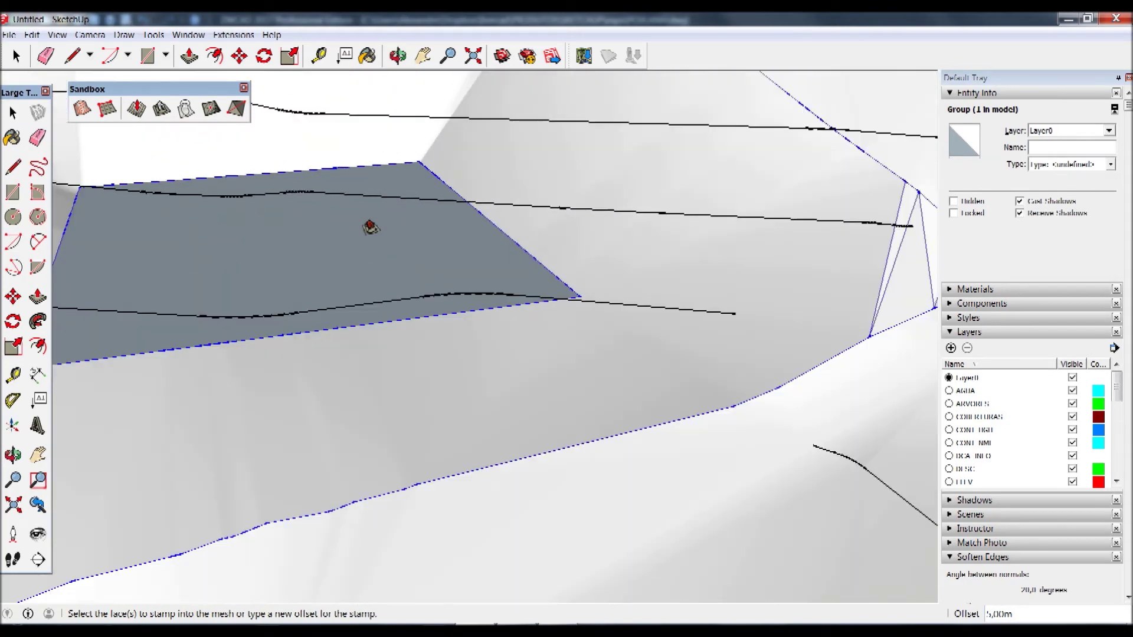
pyautogui.scroll(-3, 370, 230)
pyautogui.scroll(-2, 370, 233)
pyautogui.moveTo(368, 244)
pyautogui.mouseDown(button='middle')
pyautogui.moveTo(384, 326)
pyautogui.moveTo(362, 195)
pyautogui.moveTo(372, 217)
pyautogui.moveTo(346, 354)
pyautogui.moveTo(443, 223)
pyautogui.mouseUp(button='middle')
pyautogui.click(477, 62)
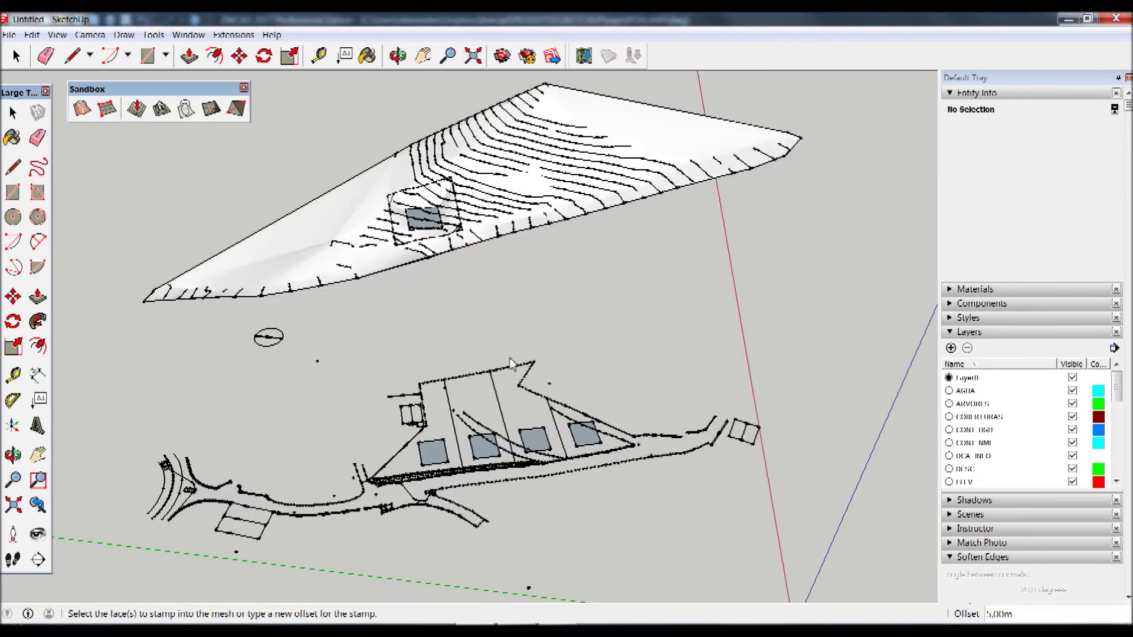
pyautogui.press('e')
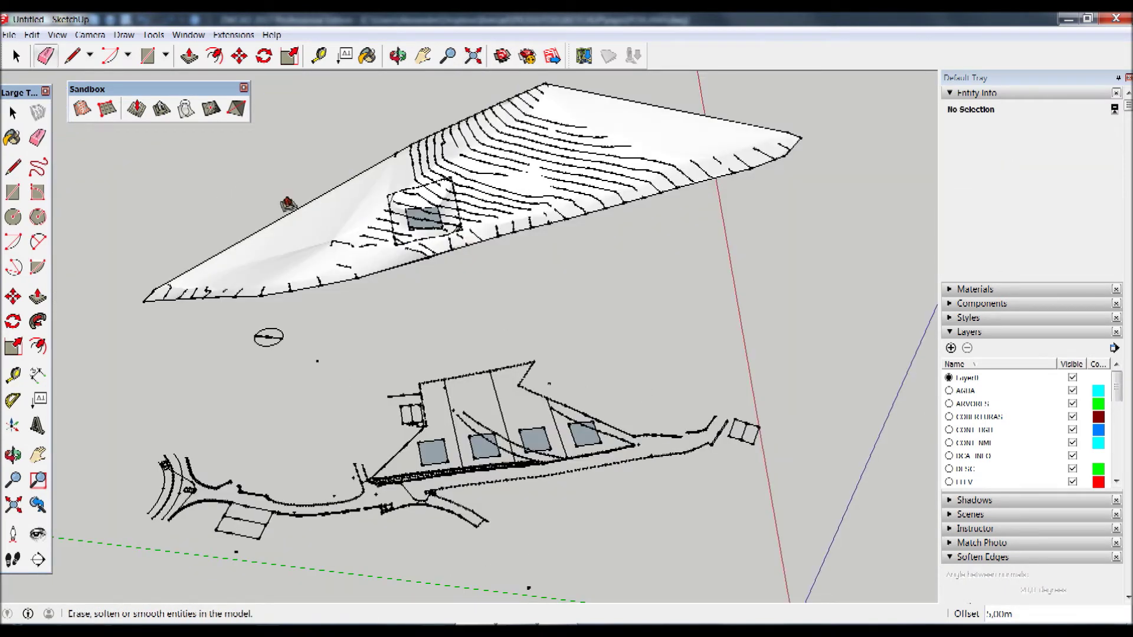
# Select the second pad face and start a Sandbox Stamp with an adjusted offset.
pyautogui.click(13, 112)
pyautogui.scroll(3, 478, 446)
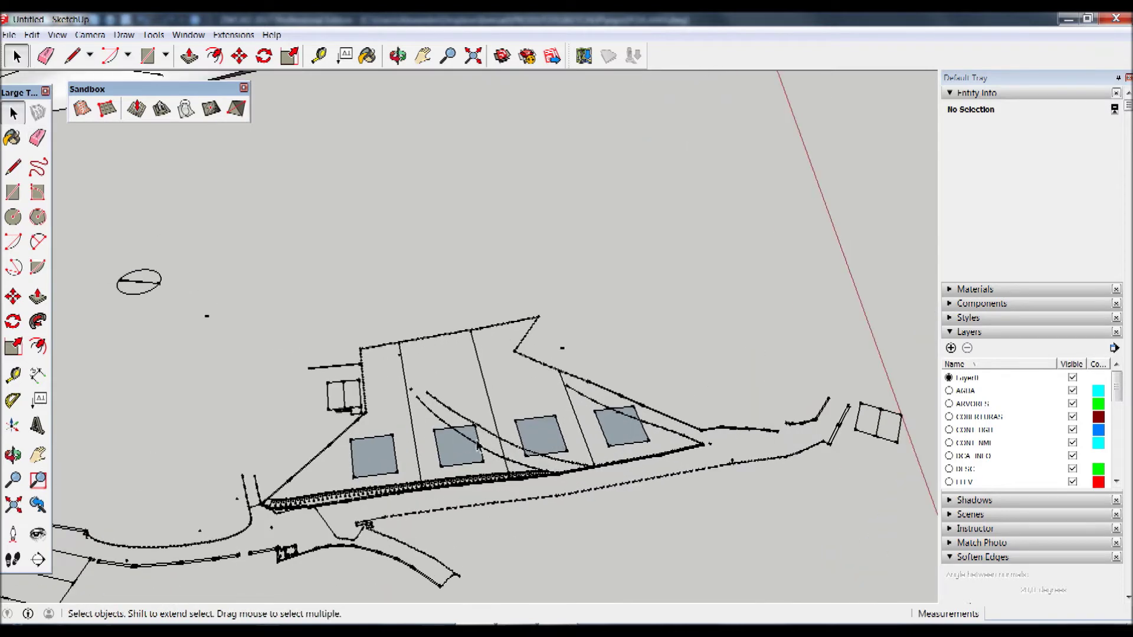
pyautogui.doubleClick(456, 454)
pyautogui.scroll(-2, 490, 317)
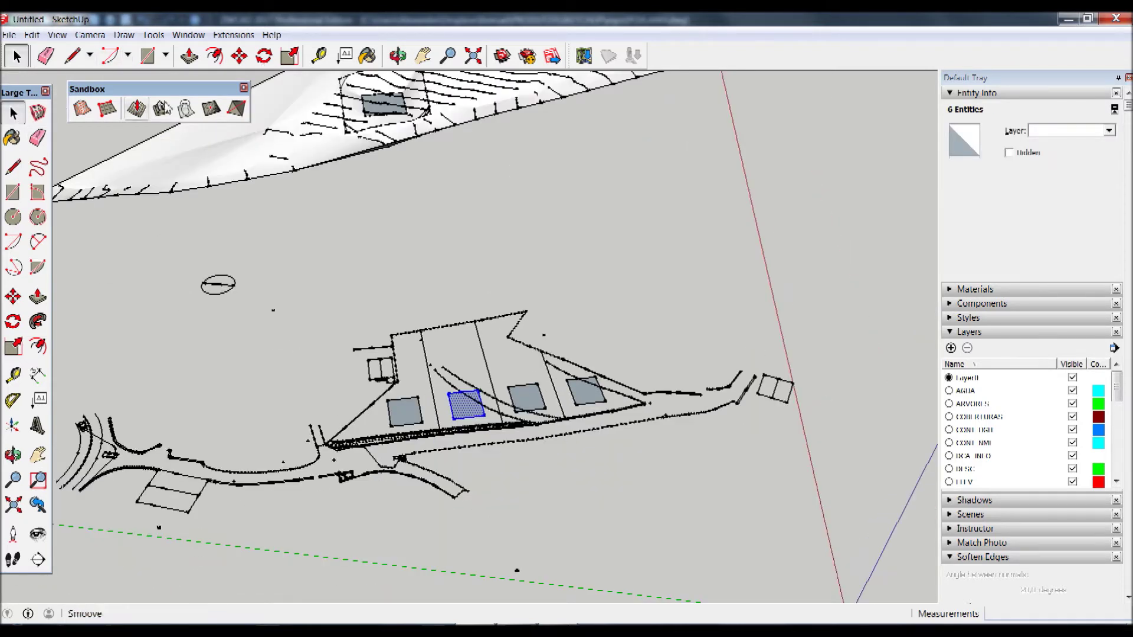
pyautogui.click(163, 115)
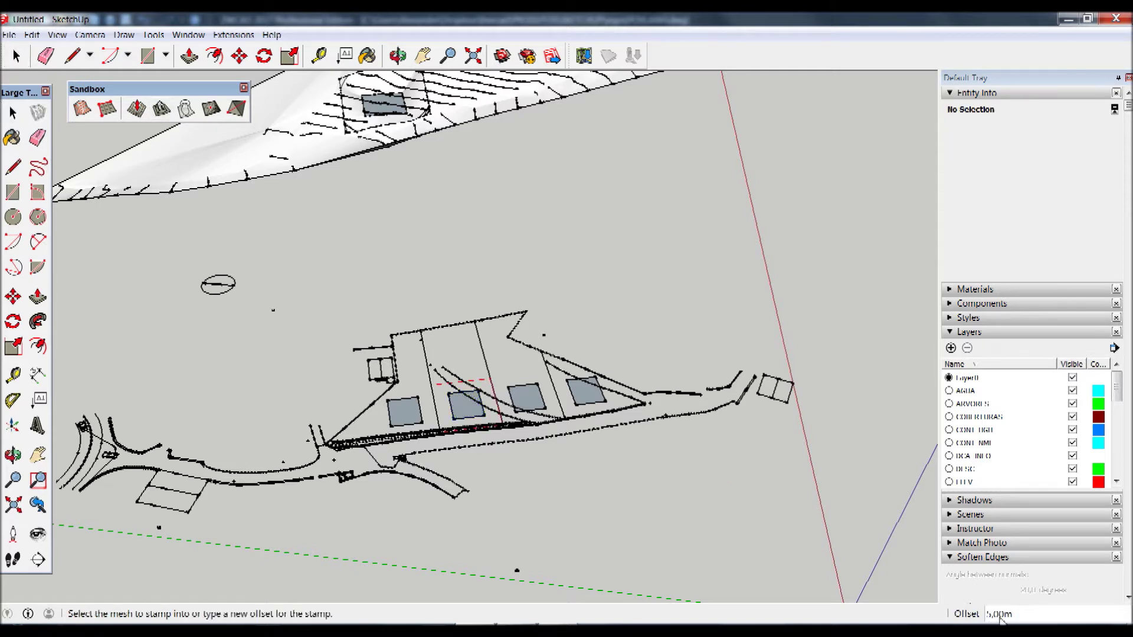
pyautogui.scroll(1, 470, 403)
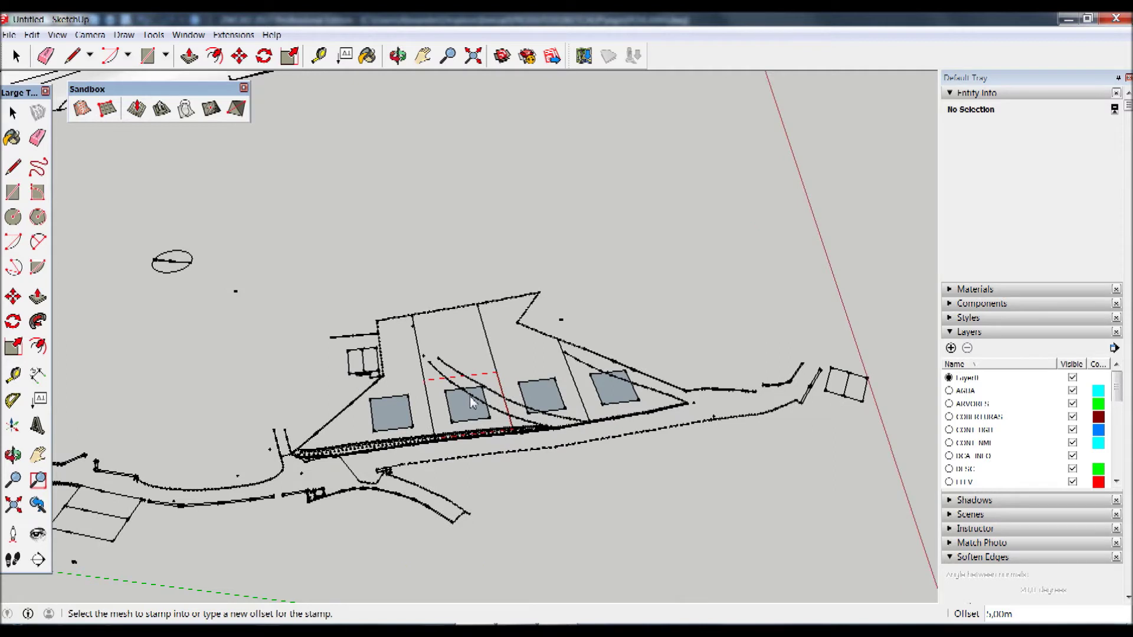
pyautogui.scroll(1, 470, 404)
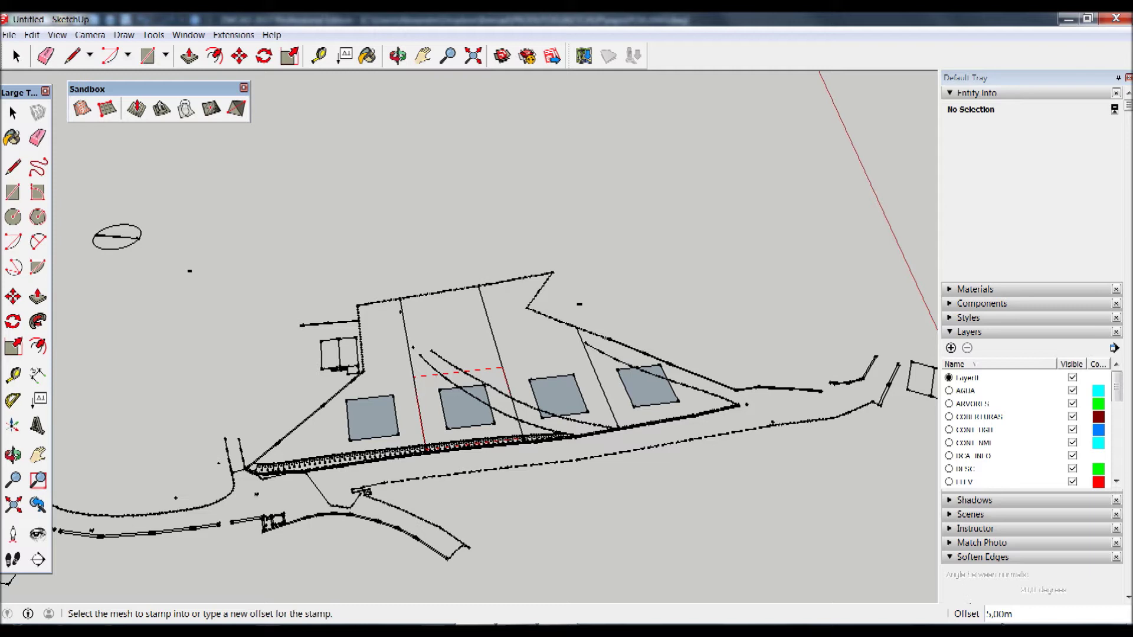
pyautogui.write('4')
pyautogui.press('Return')
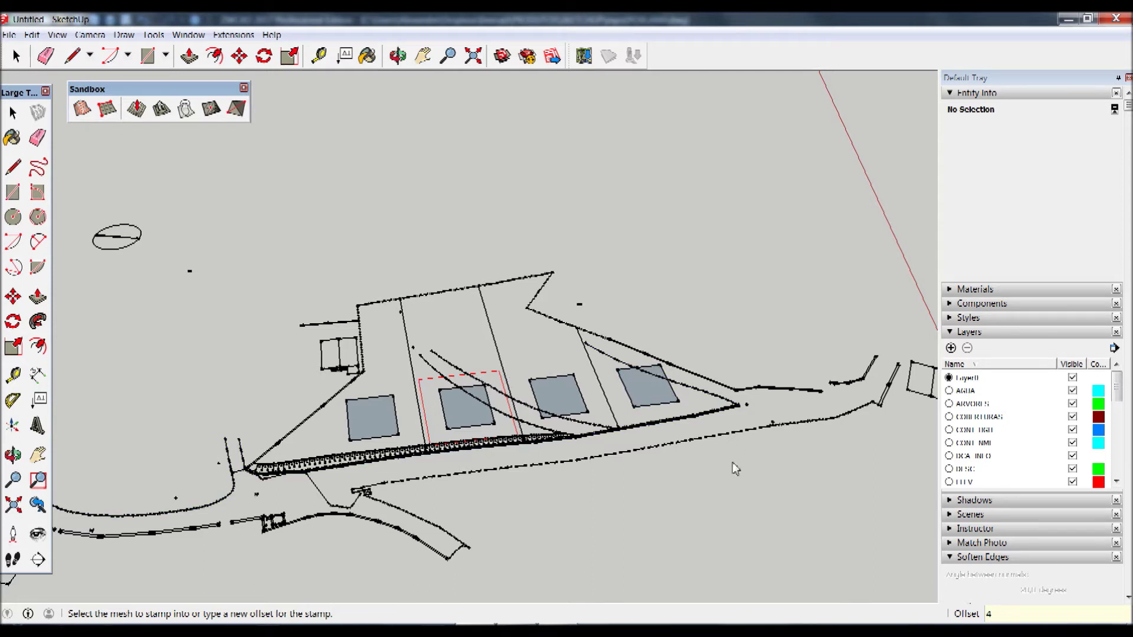
pyautogui.write('5')
pyautogui.press('Return')
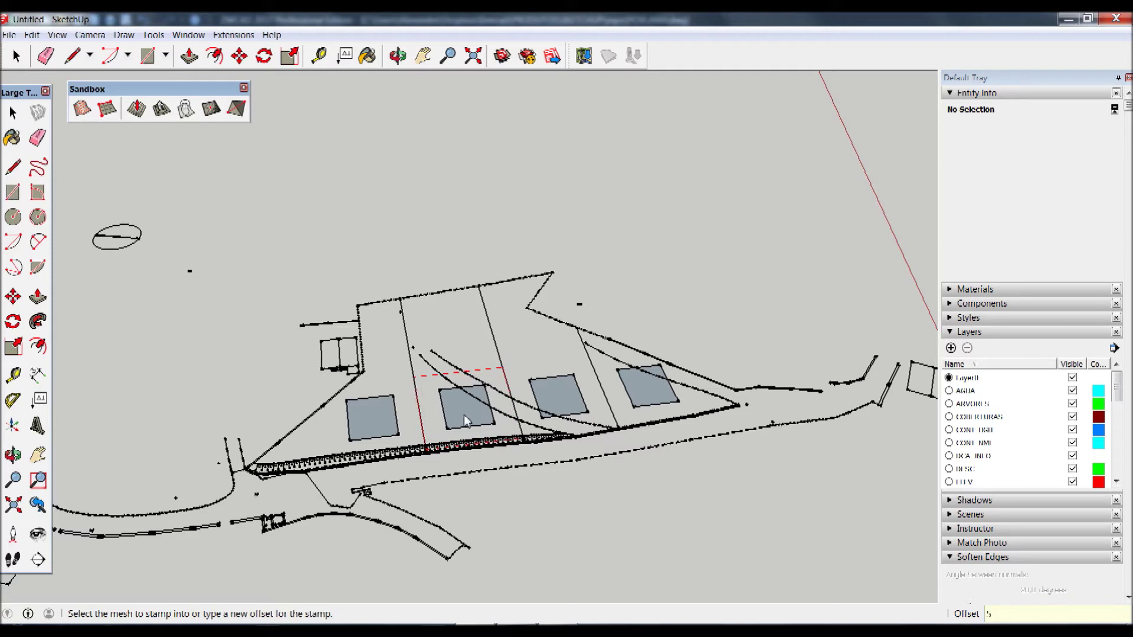
# Stamp the second pad into the terrain mesh and set its elevation.
pyautogui.scroll(-3, 364, 542)
pyautogui.scroll(-3, 442, 384)
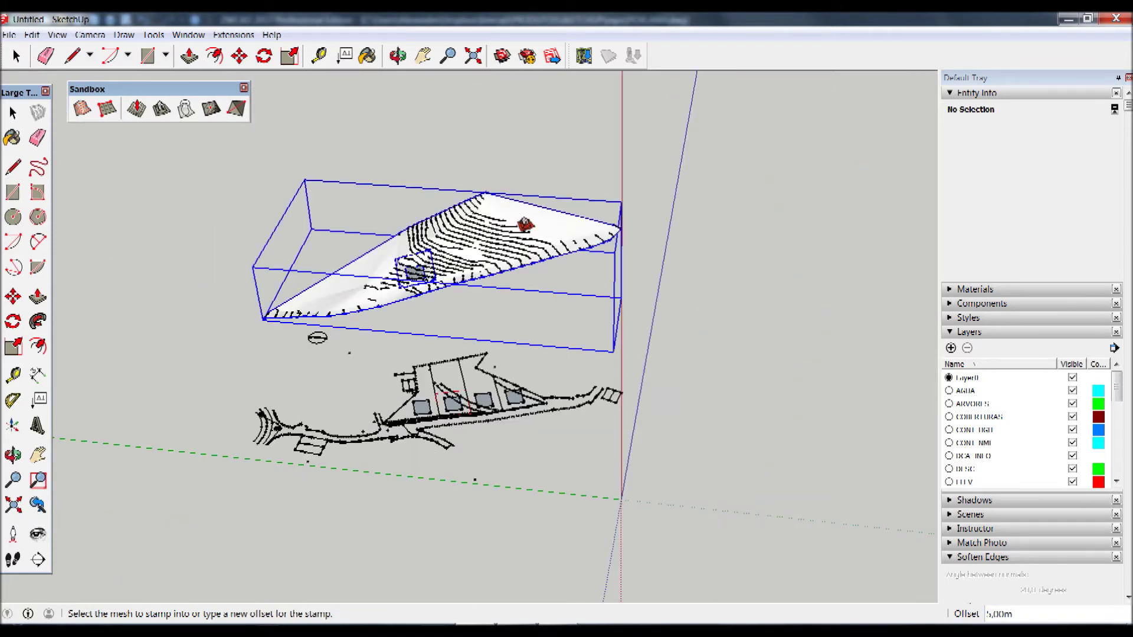
pyautogui.click(456, 253)
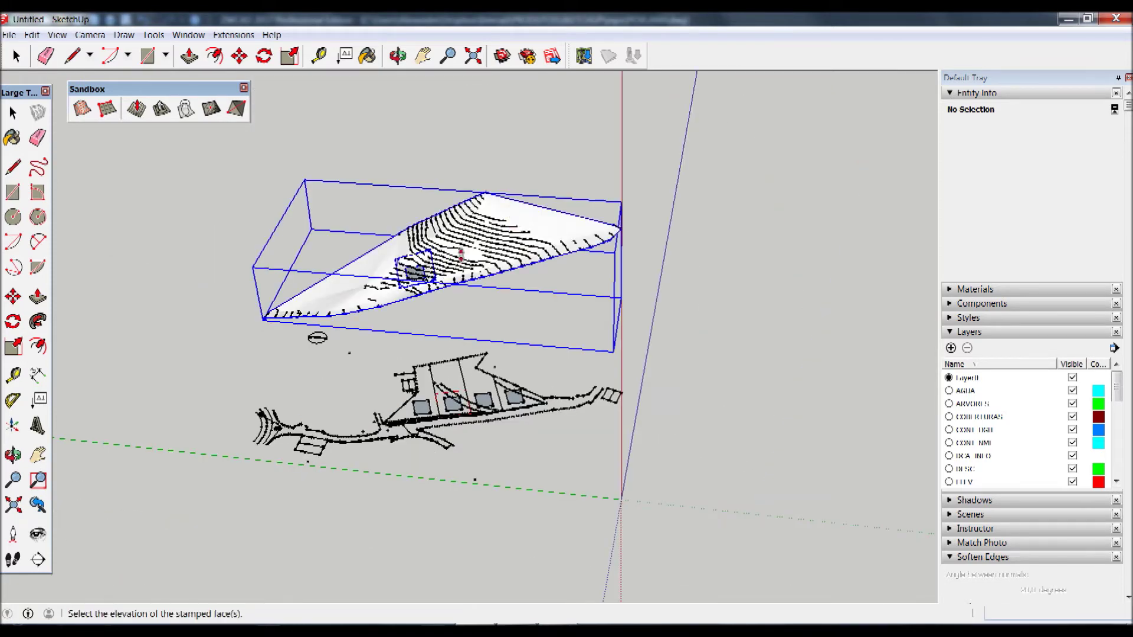
pyautogui.scroll(2, 463, 256)
pyautogui.scroll(2, 457, 248)
pyautogui.scroll(2, 448, 236)
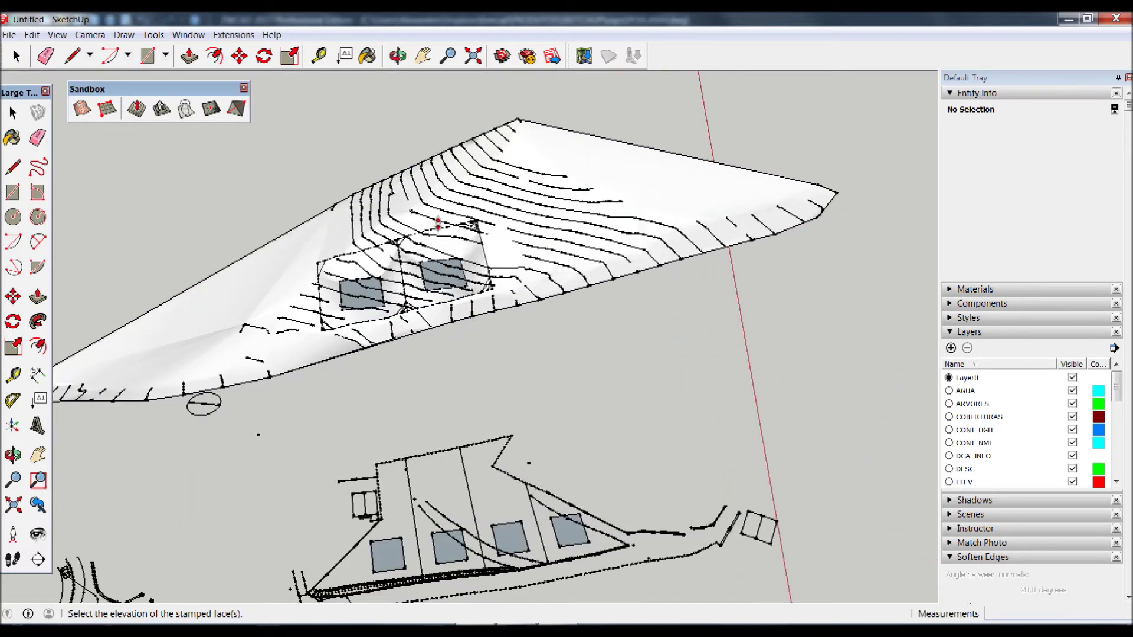
pyautogui.click(438, 223)
# Orbit to inspect both stamped pads, then clear a trial pad-face selection.
pyautogui.moveTo(437, 223)
pyautogui.mouseDown(button='middle')
pyautogui.moveTo(448, 189)
pyautogui.moveTo(484, 354)
pyautogui.mouseUp(button='middle')
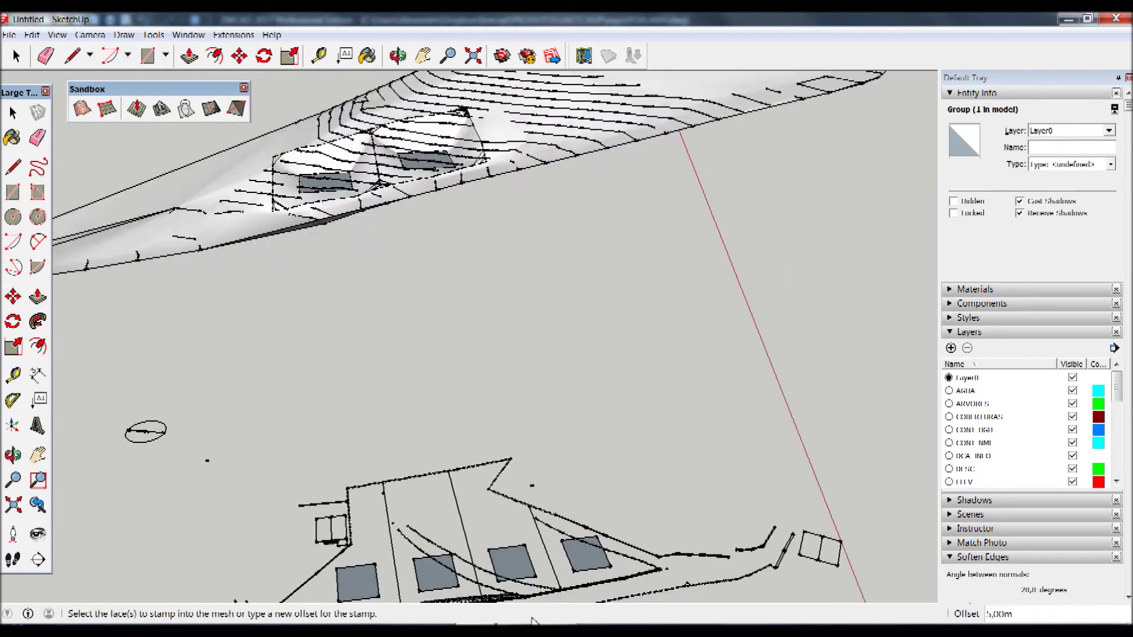
pyautogui.scroll(3, 531, 590)
pyautogui.scroll(-1, 538, 617)
pyautogui.scroll(-1, 538, 617)
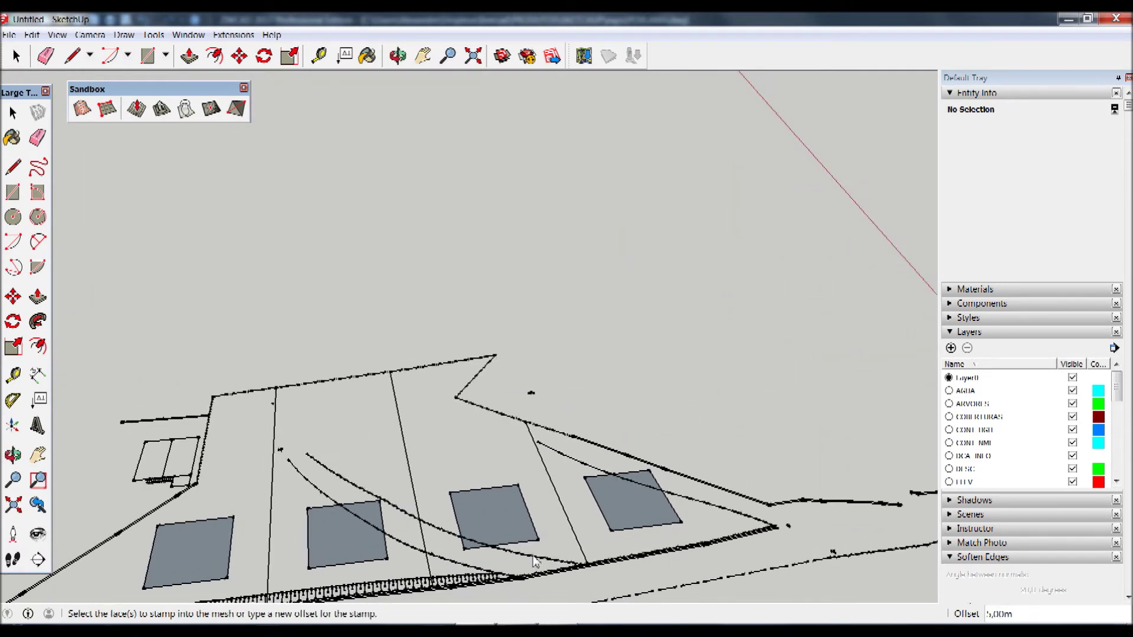
pyautogui.scroll(-3, 534, 561)
pyautogui.scroll(1, 534, 561)
pyautogui.scroll(2, 534, 560)
pyautogui.scroll(1, 534, 560)
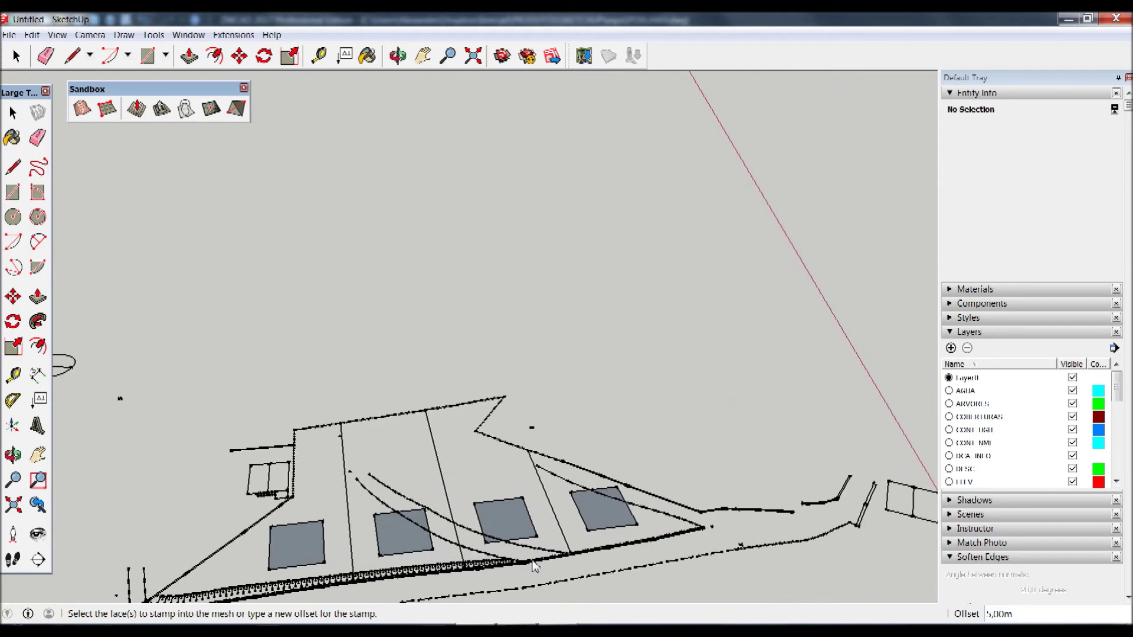
pyautogui.scroll(1, 519, 537)
pyautogui.click(499, 515)
pyautogui.press('Escape')
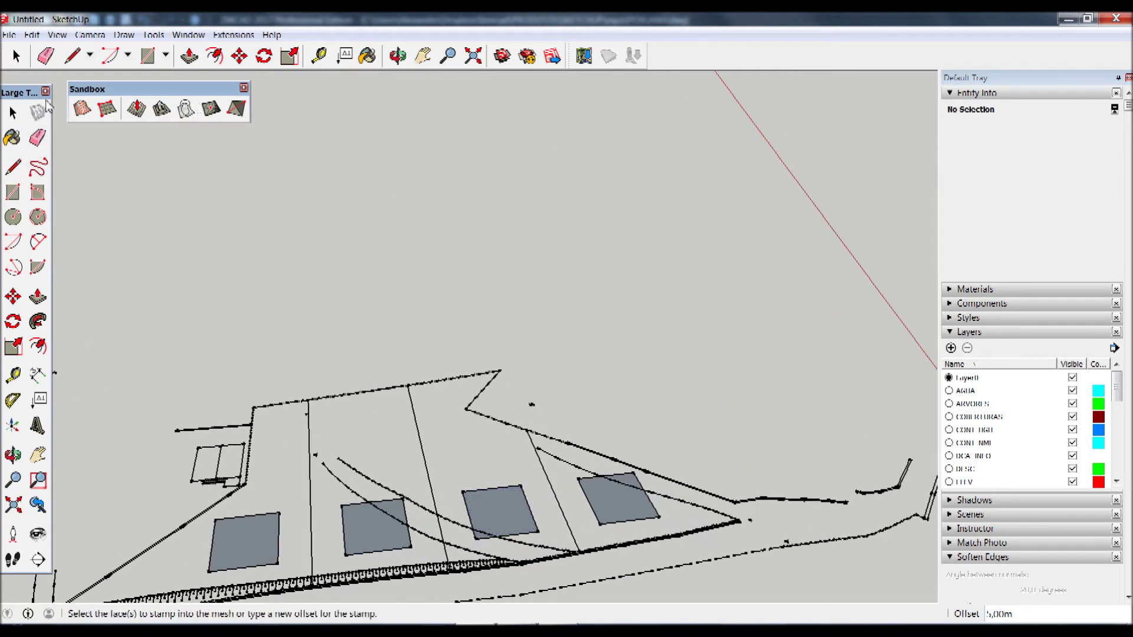
pyautogui.click(12, 112)
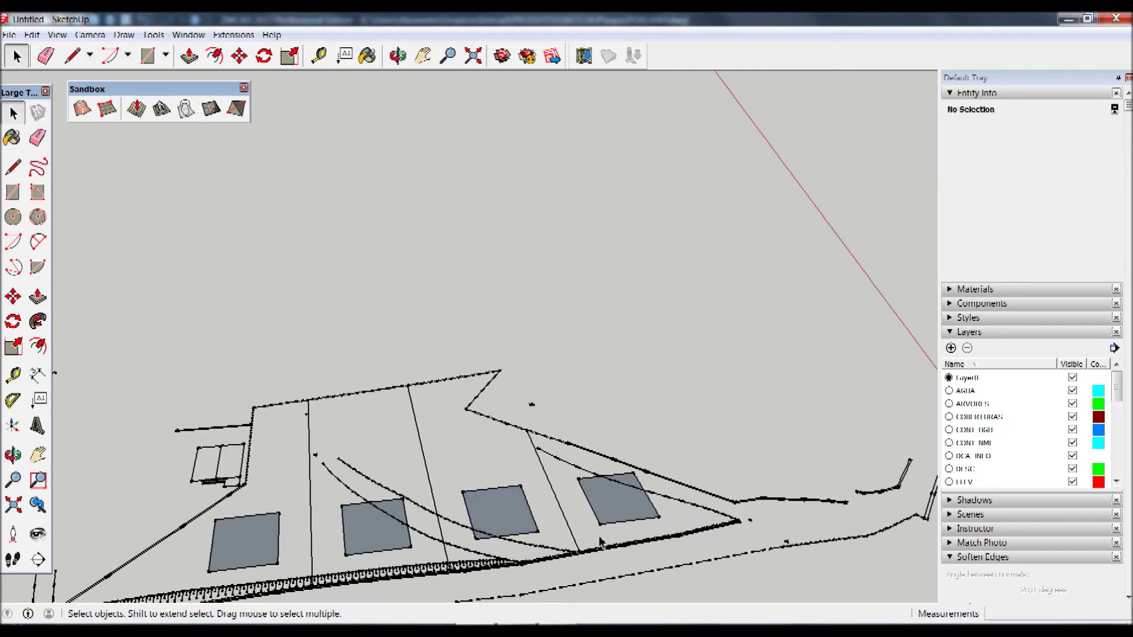
# Stamp the third building pad into the terrain mesh and set its elevation.
pyautogui.doubleClick(497, 518)
pyautogui.click(161, 108)
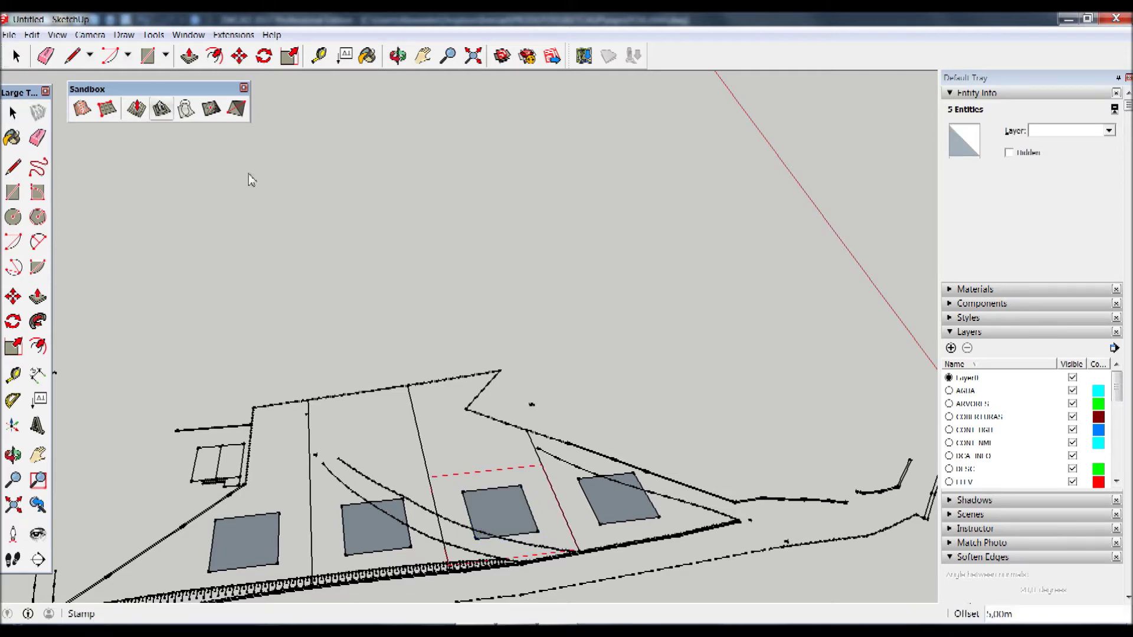
pyautogui.scroll(-3, 282, 213)
pyautogui.scroll(-2, 283, 212)
pyautogui.moveTo(285, 219); pyautogui.dragTo(80, 175, button='middle')
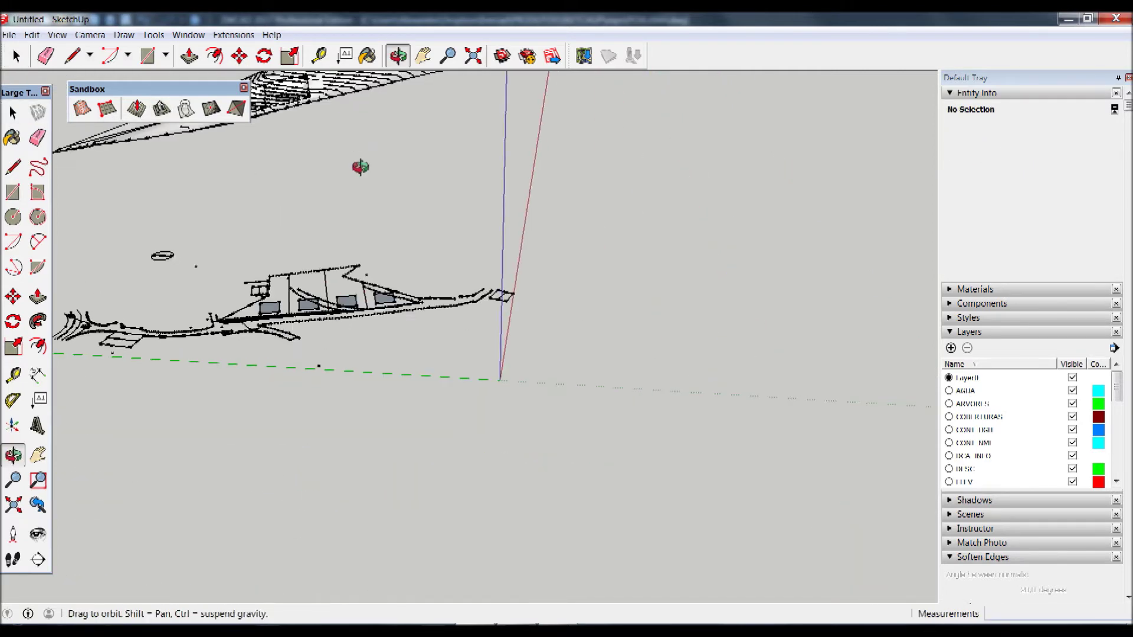
pyautogui.click(146, 192)
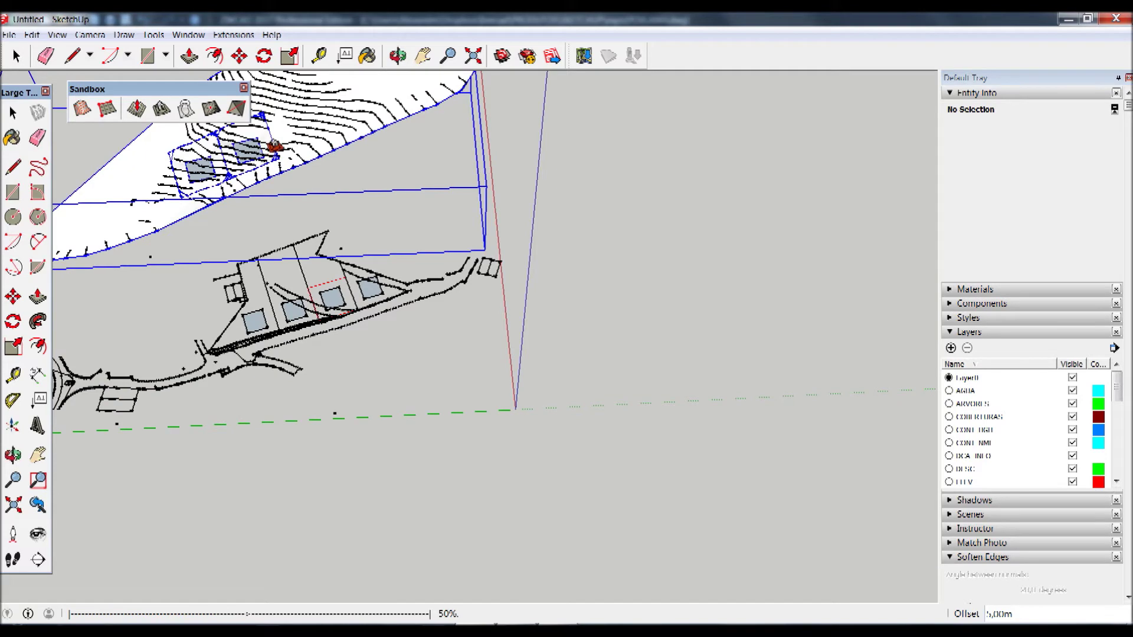
pyautogui.click(294, 168)
pyautogui.moveTo(294, 168); pyautogui.dragTo(387, 124, button='middle')
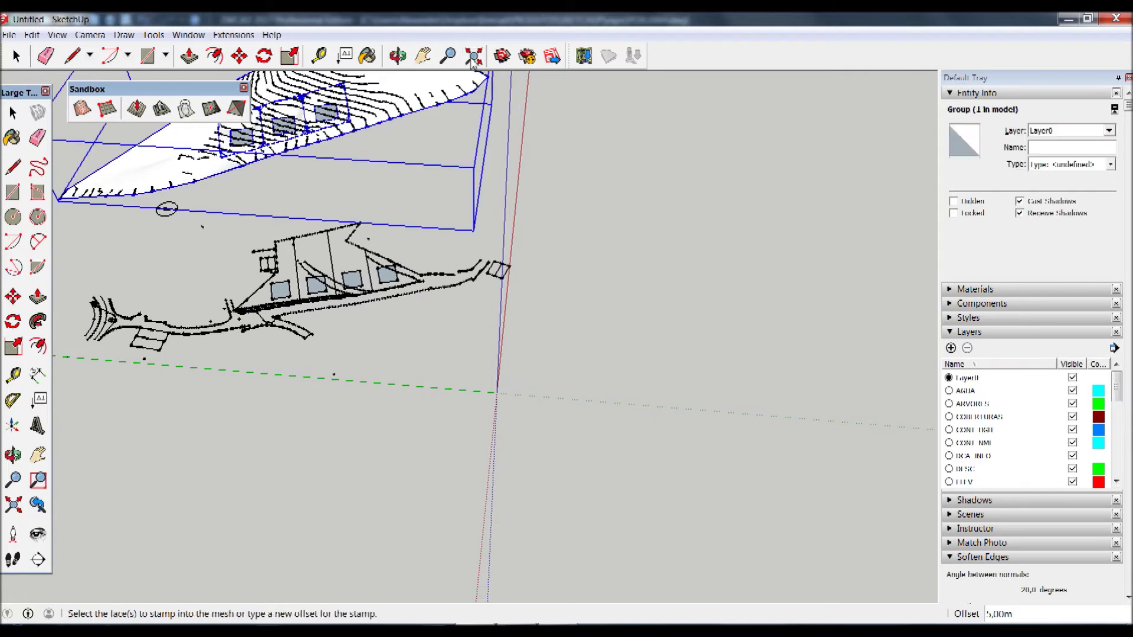
pyautogui.click(473, 56)
# Stamp the last building pad into the terrain mesh and set its elevation.
pyautogui.click(13, 112)
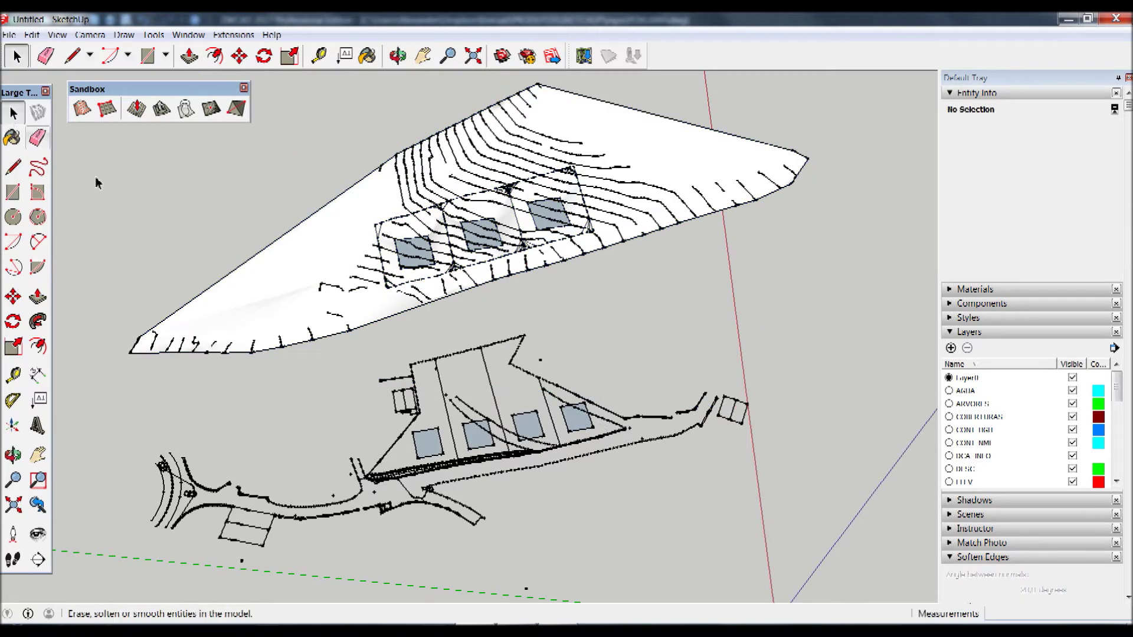
pyautogui.doubleClick(574, 430)
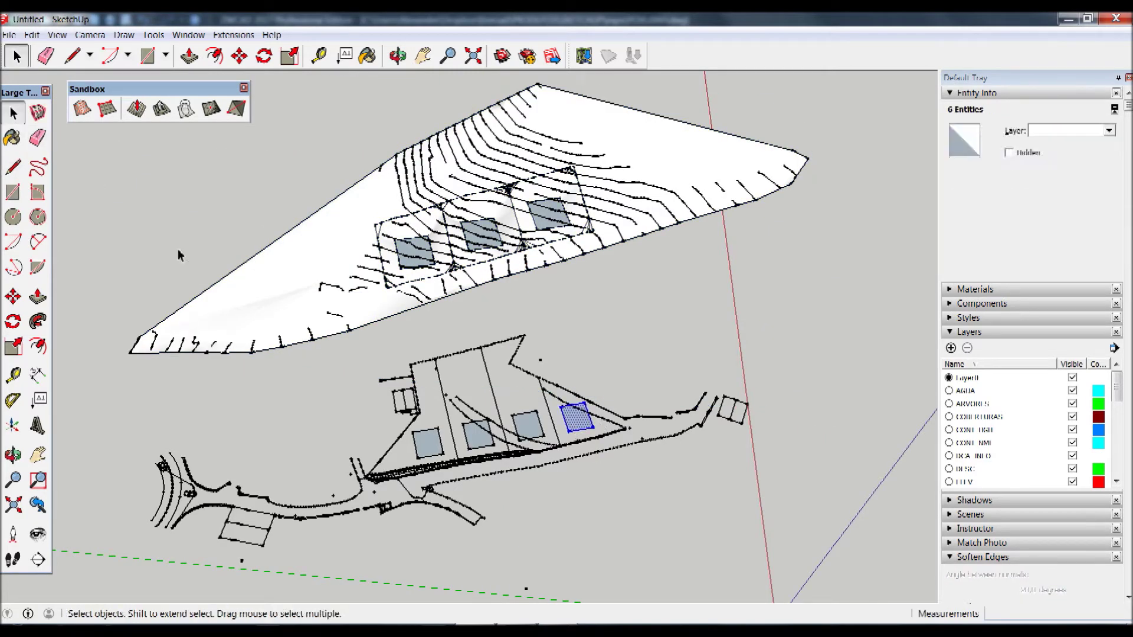
pyautogui.click(161, 108)
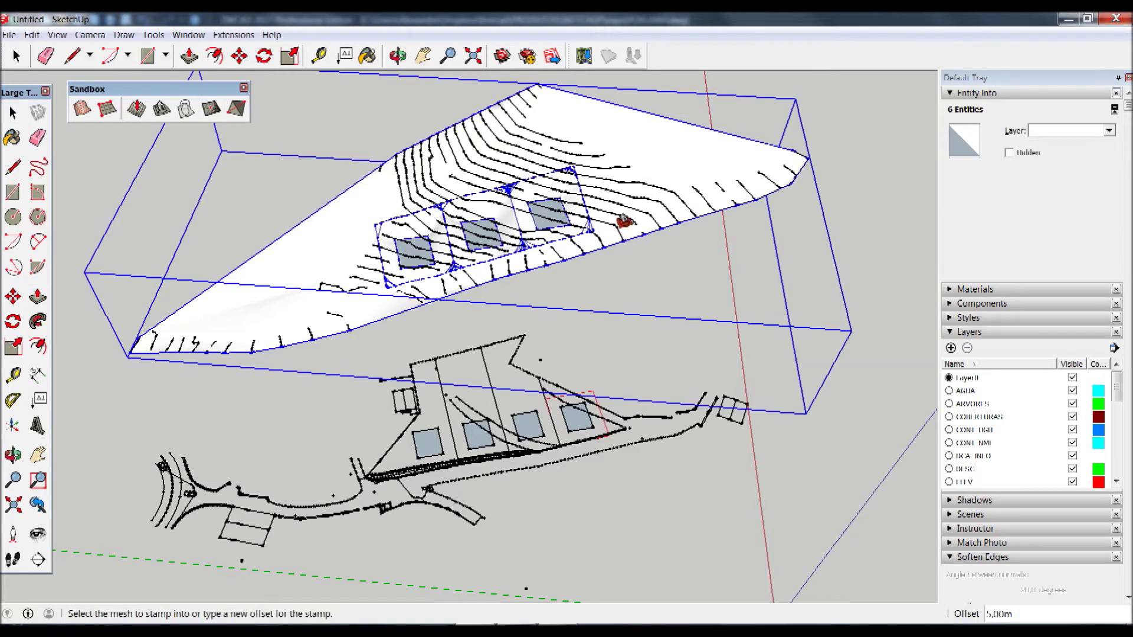
pyautogui.click(666, 176)
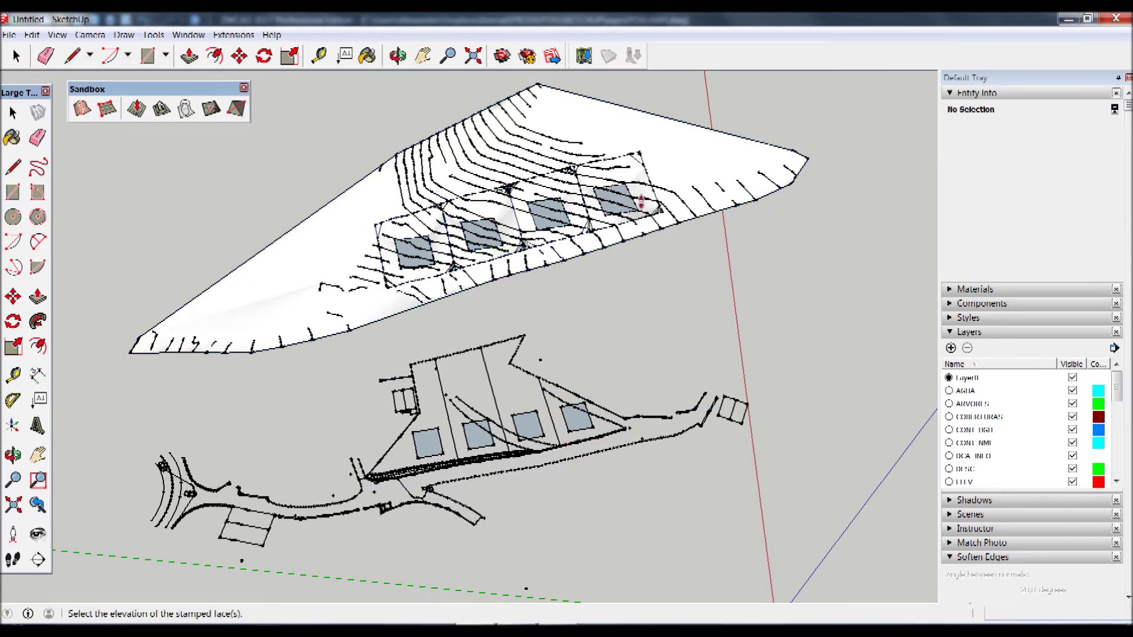
pyautogui.click(642, 202)
pyautogui.click(720, 232)
pyautogui.moveTo(728, 233)
pyautogui.mouseDown(button='middle')
pyautogui.moveTo(772, 201)
pyautogui.moveTo(624, 157)
pyautogui.mouseUp(button='middle')
pyautogui.scroll(2, 624, 156)
pyautogui.scroll(2, 624, 157)
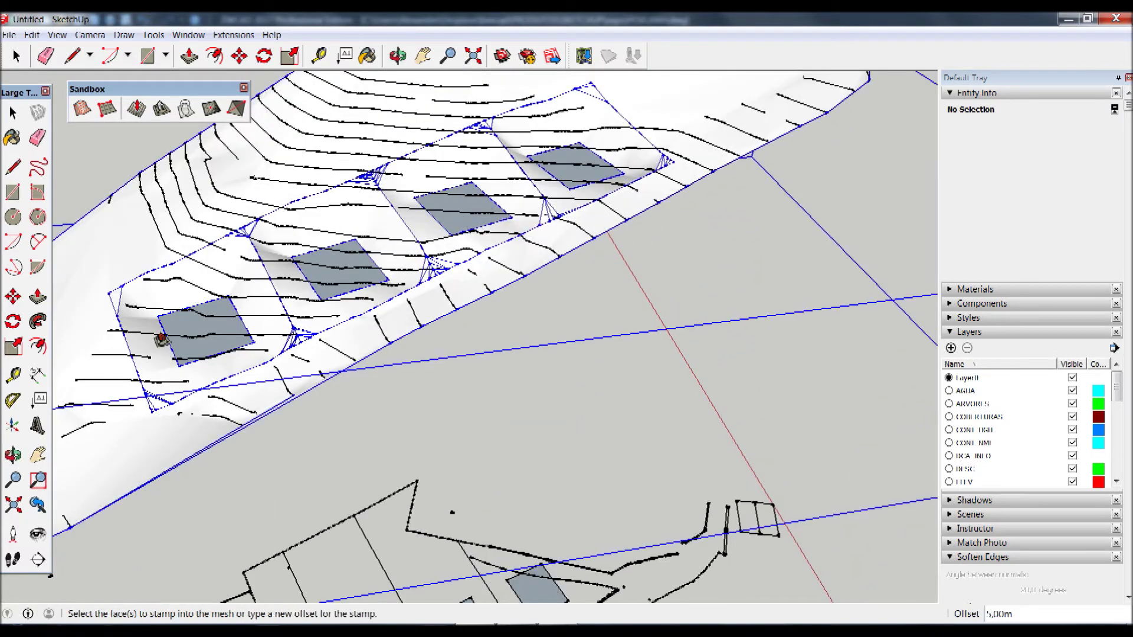
pyautogui.scroll(2, 161, 339)
pyautogui.moveTo(532, 508)
pyautogui.mouseDown(button='middle')
pyautogui.moveTo(553, 432)
pyautogui.moveTo(544, 445)
pyautogui.moveTo(521, 271)
pyautogui.moveTo(541, 157)
pyautogui.moveTo(470, 412)
pyautogui.moveTo(462, 488)
pyautogui.moveTo(486, 444)
pyautogui.moveTo(561, 419)
pyautogui.moveTo(683, 311)
pyautogui.moveTo(670, 531)
pyautogui.moveTo(629, 288)
pyautogui.mouseUp(button='middle')
pyautogui.click(630, 289)
pyautogui.scroll(3, 649, 337)
pyautogui.scroll(2, 649, 347)
pyautogui.moveTo(650, 347)
pyautogui.mouseDown(button='middle')
pyautogui.moveTo(584, 356)
pyautogui.moveTo(608, 236)
pyautogui.moveTo(561, 367)
pyautogui.moveTo(539, 384)
pyautogui.moveTo(596, 391)
pyautogui.moveTo(584, 419)
pyautogui.moveTo(608, 387)
pyautogui.moveTo(607, 443)
pyautogui.moveTo(608, 405)
pyautogui.moveTo(572, 398)
pyautogui.mouseUp(button='middle')
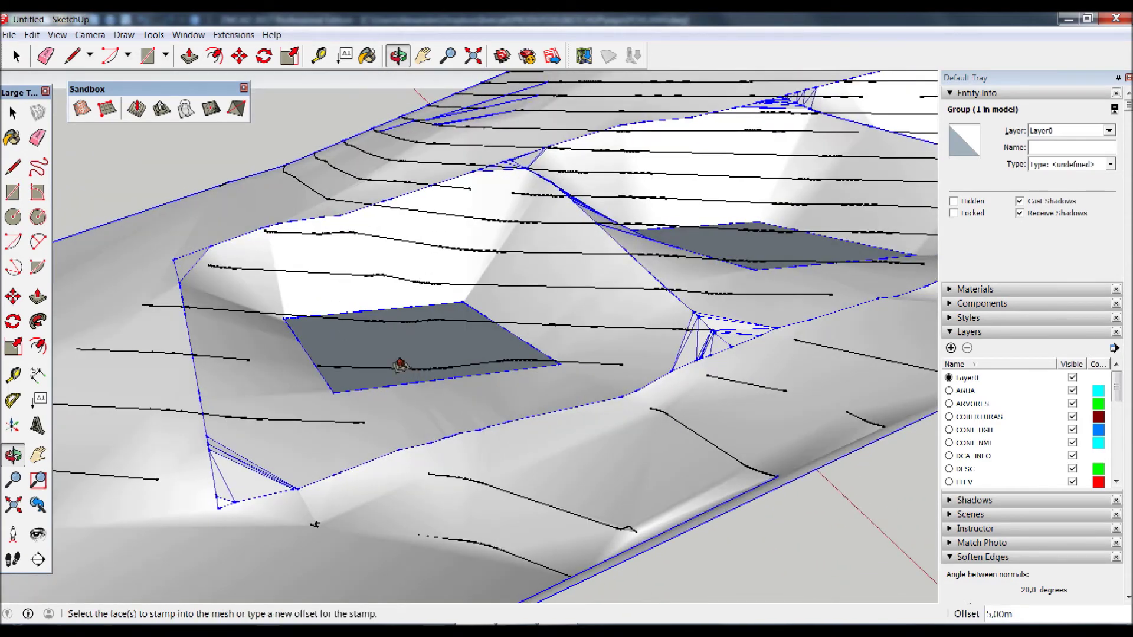
pyautogui.moveTo(525, 374)
pyautogui.mouseDown(button='middle')
pyautogui.moveTo(481, 319)
pyautogui.moveTo(451, 331)
pyautogui.moveTo(433, 375)
pyautogui.moveTo(518, 324)
pyautogui.moveTo(571, 412)
pyautogui.moveTo(587, 369)
pyautogui.moveTo(566, 403)
pyautogui.mouseUp(button='middle')
pyautogui.click(500, 334)
pyautogui.press('s')
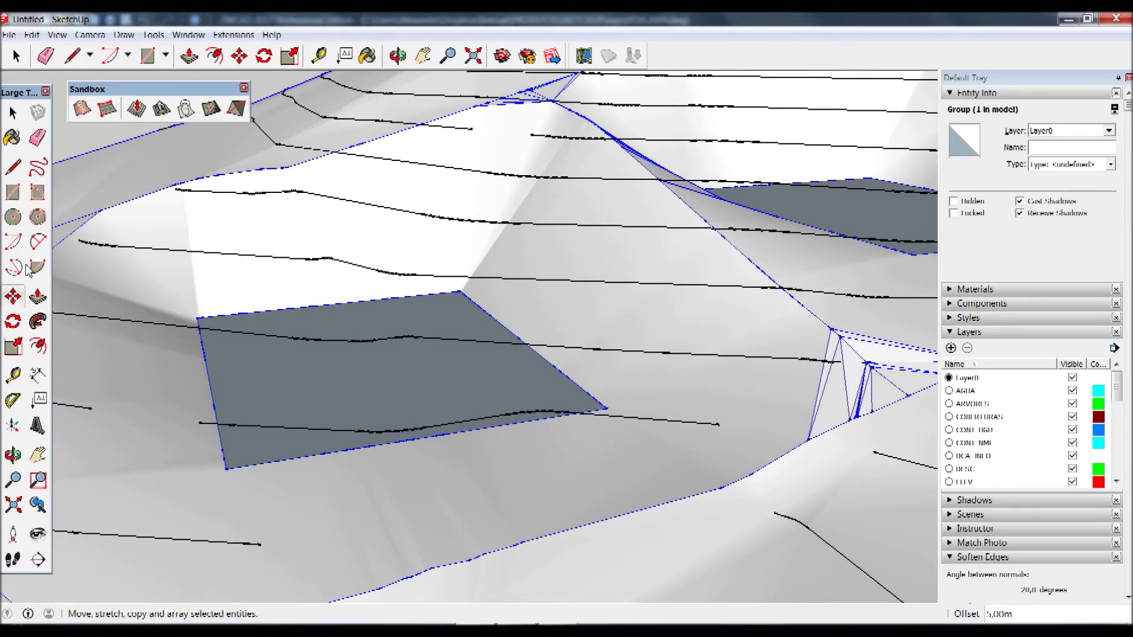
# Enter the terrain group and select the first pad face with its edges.
pyautogui.click(13, 112)
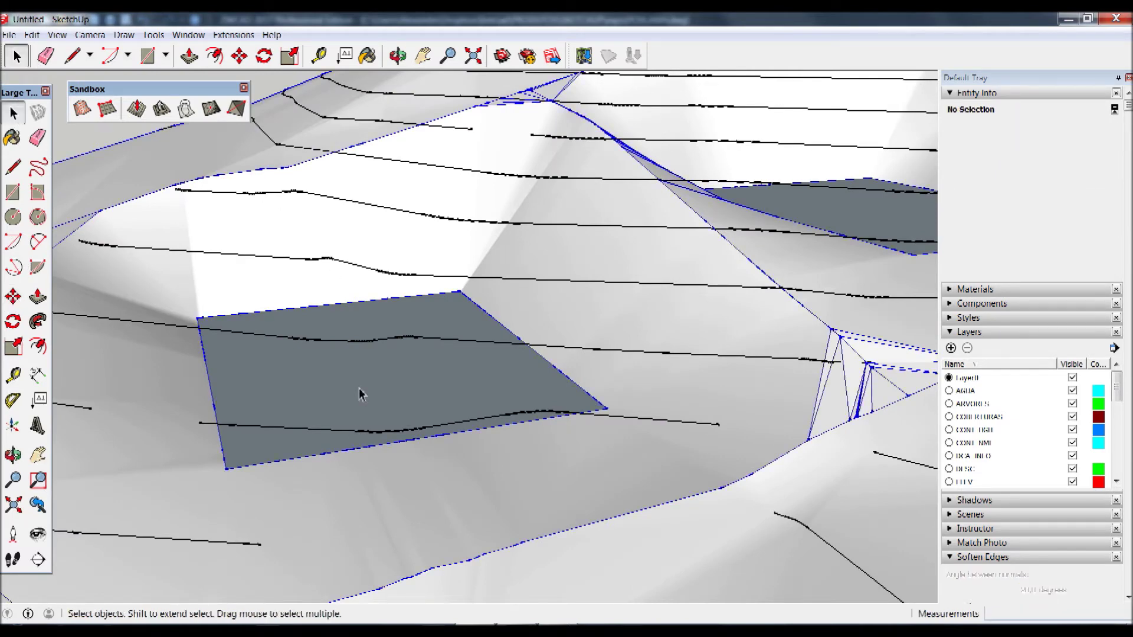
pyautogui.click(392, 372)
pyautogui.doubleClick(392, 372)
pyautogui.click(380, 385)
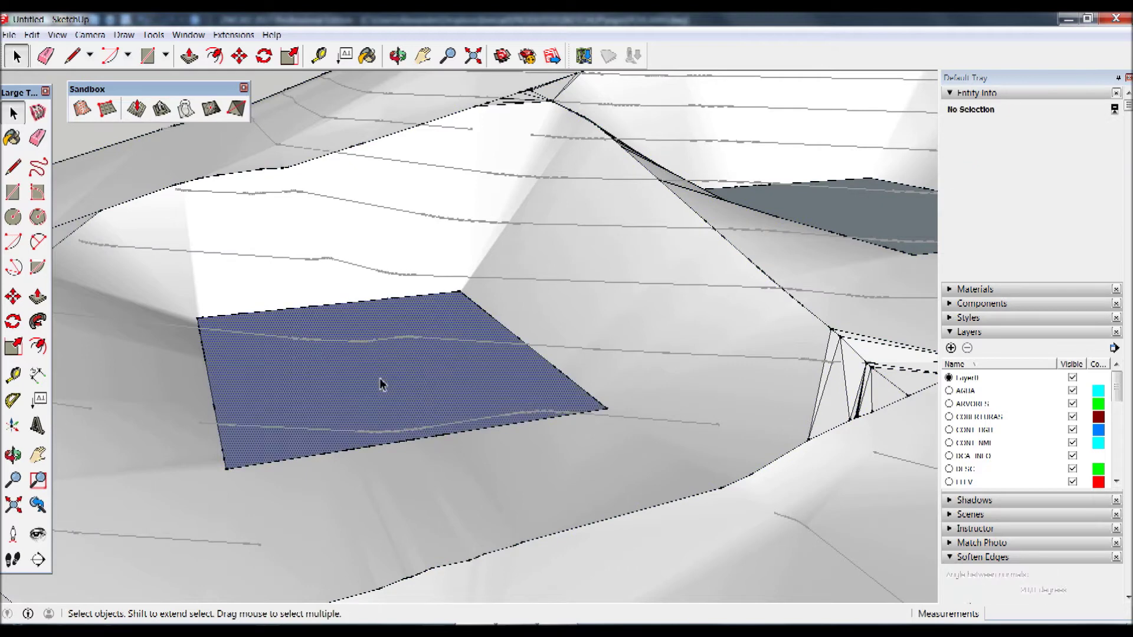
pyautogui.doubleClick(379, 385)
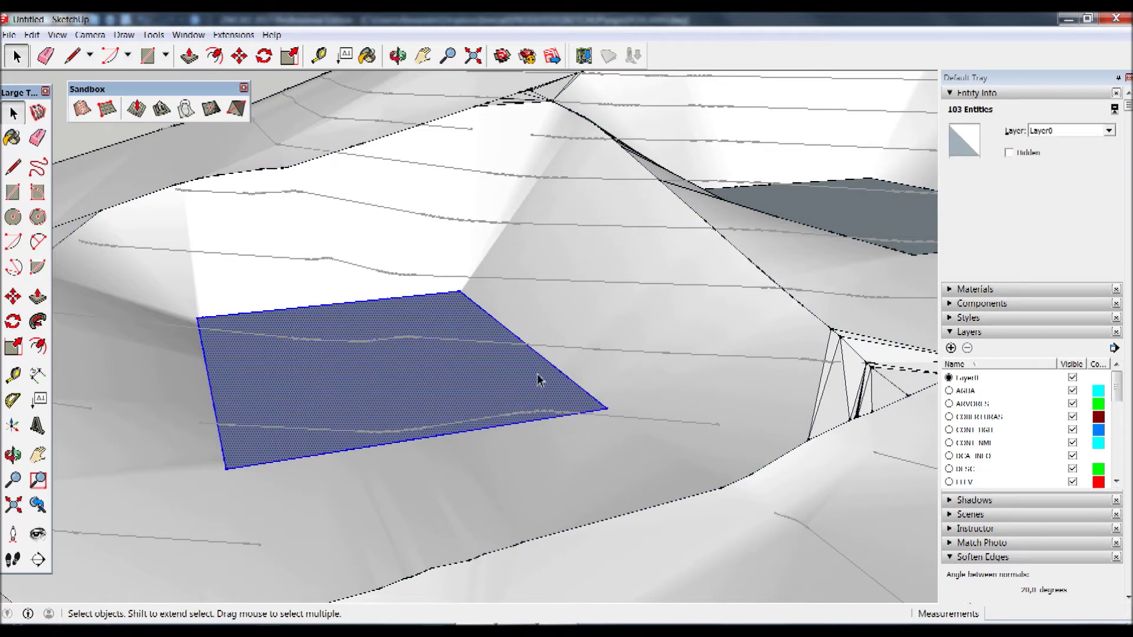
# Check the dished and outer terrain around the first pad, then reselect the pad face.
pyautogui.scroll(-4, 413, 273)
pyautogui.scroll(-3, 400, 268)
pyautogui.click(400, 253)
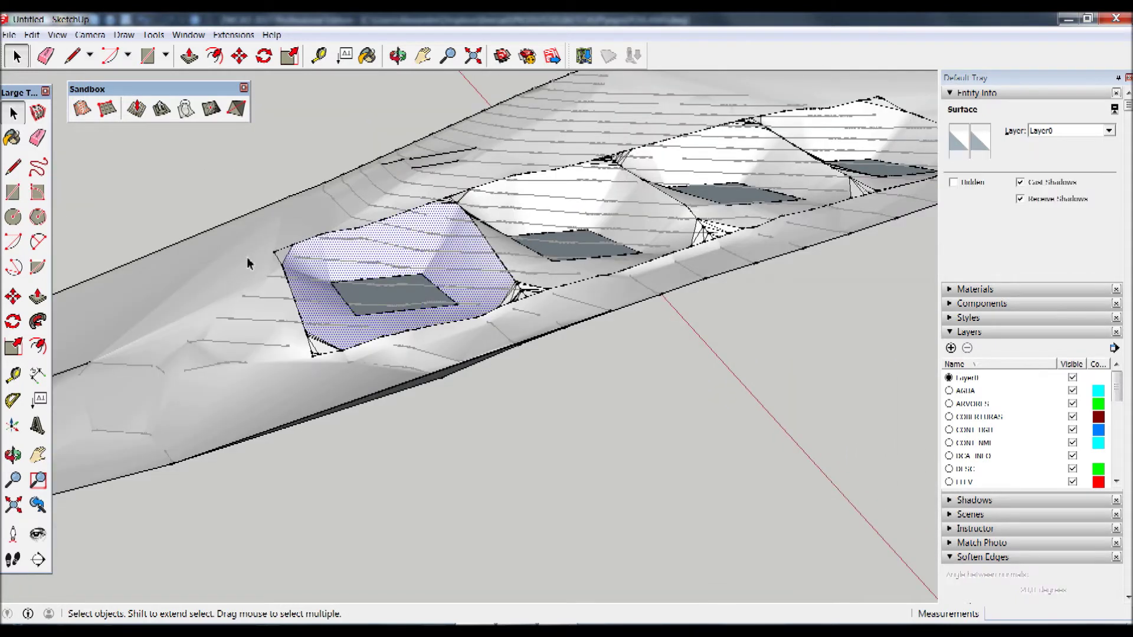
pyautogui.click(300, 327)
pyautogui.click(393, 303)
pyautogui.scroll(1, 392, 285)
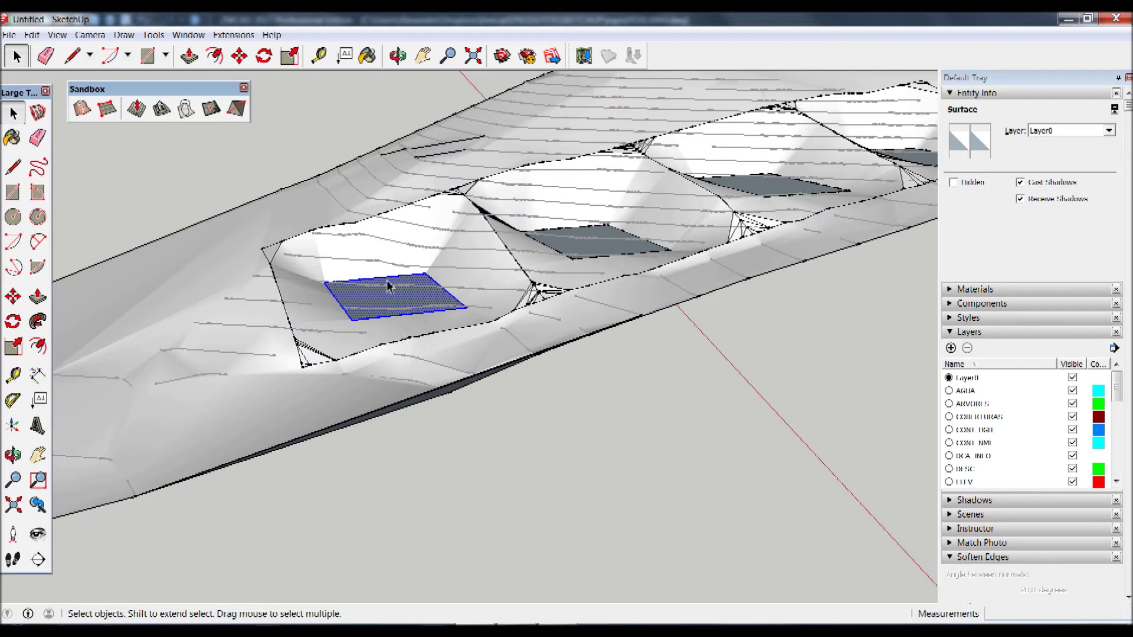
pyautogui.scroll(5, 388, 287)
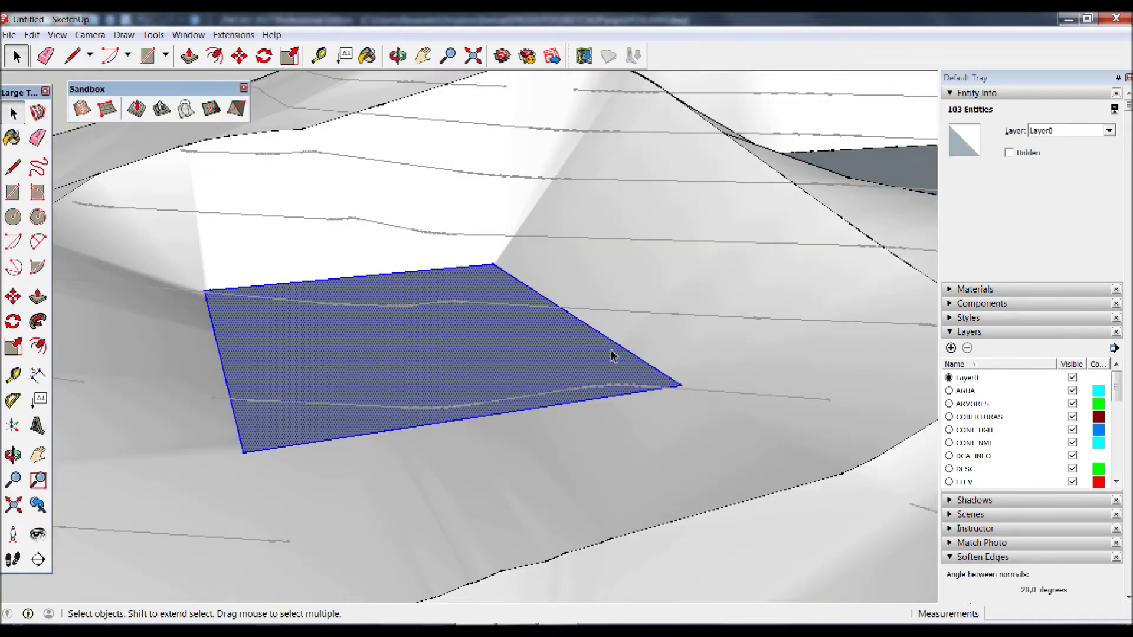
pyautogui.scroll(-1, 612, 354)
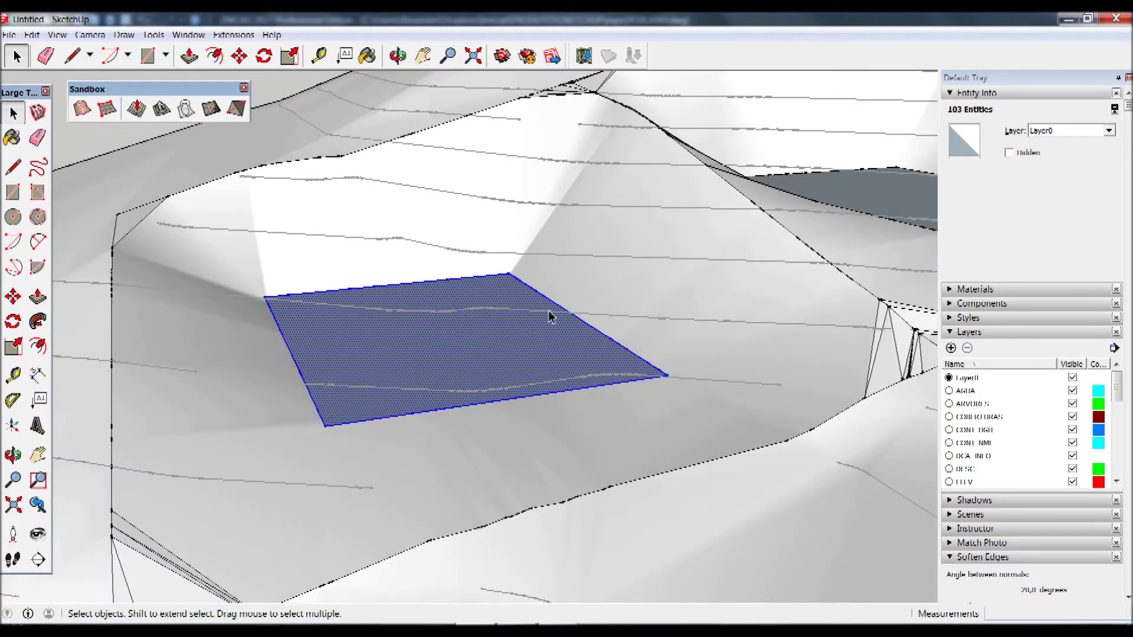
pyautogui.scroll(1, 550, 322)
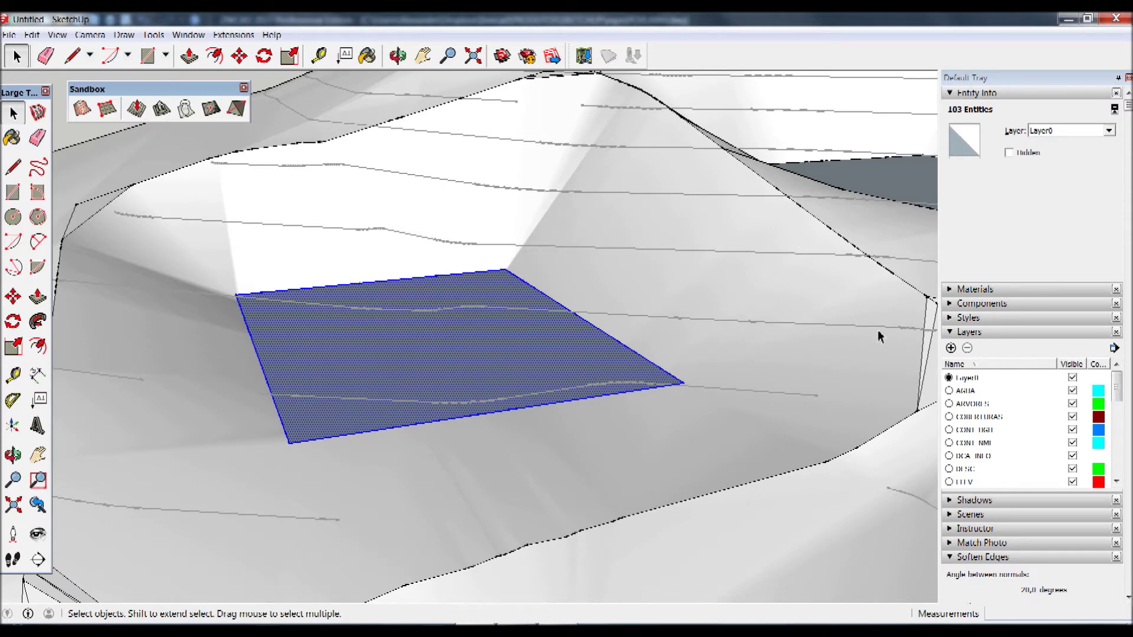
# Try a direction-locked move of the first pad from its corner, then orbit lower.
pyautogui.click(20, 302)
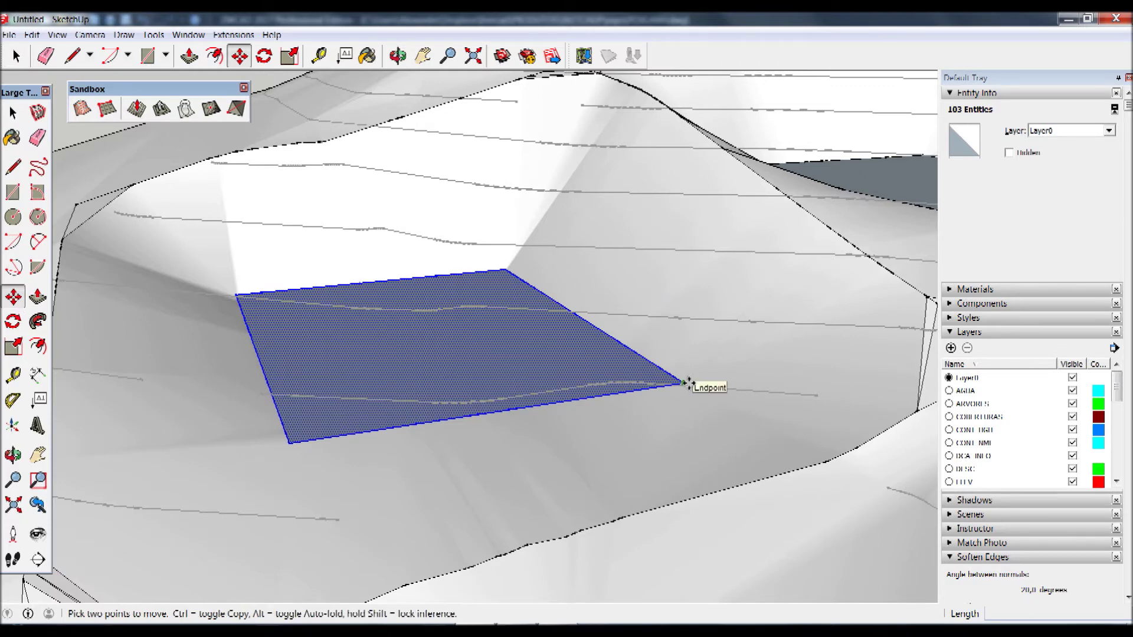
pyautogui.click(684, 383)
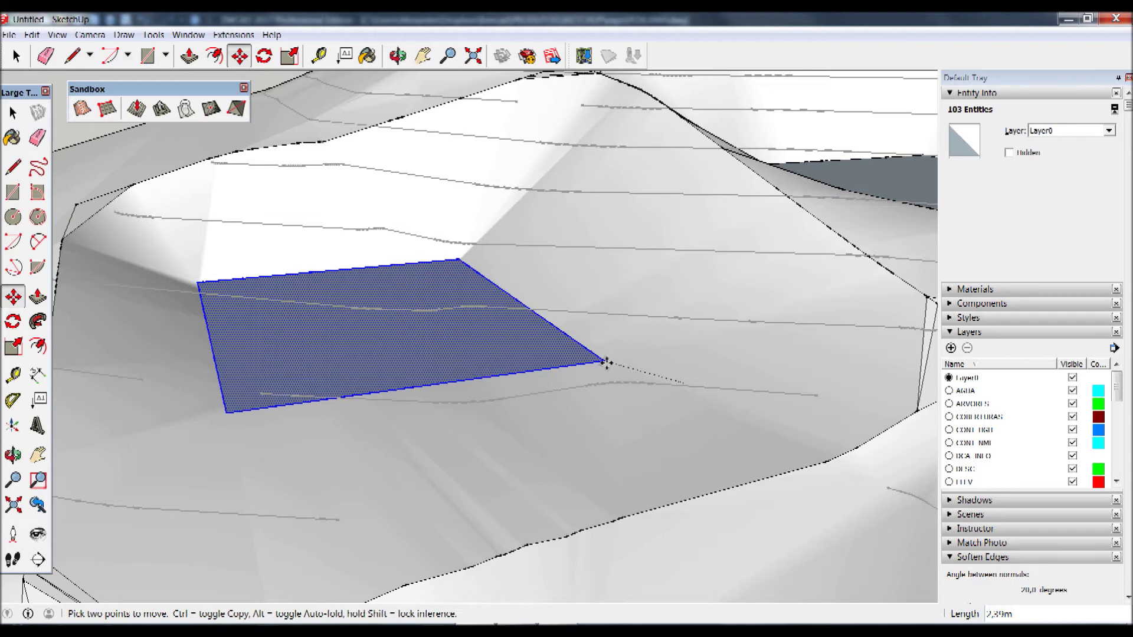
pyautogui.press('shift')
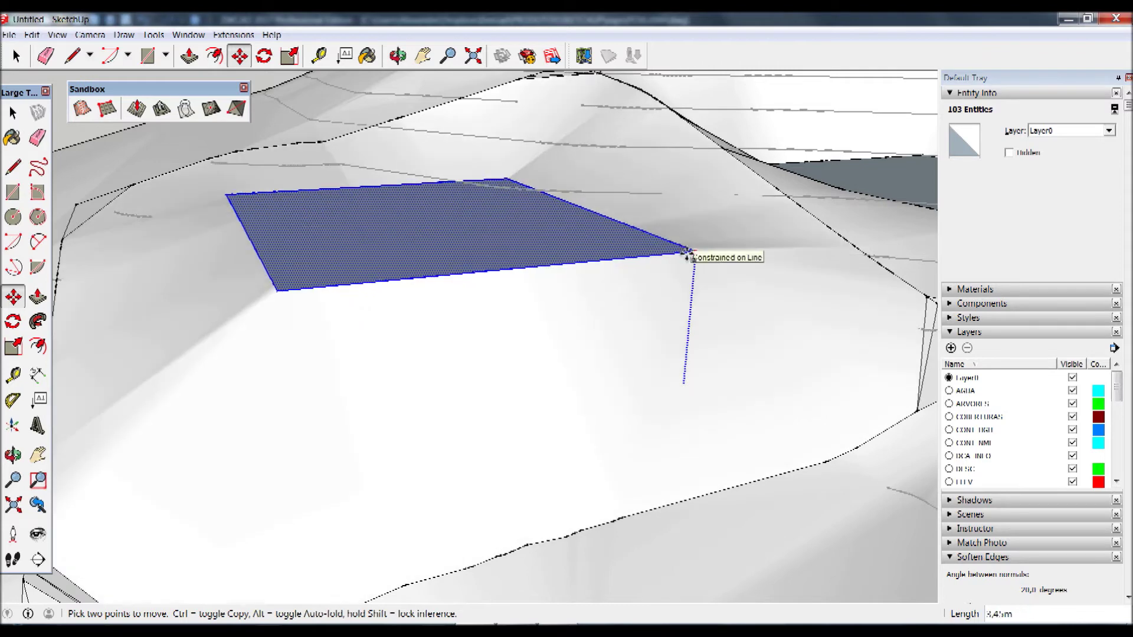
pyautogui.click(688, 255)
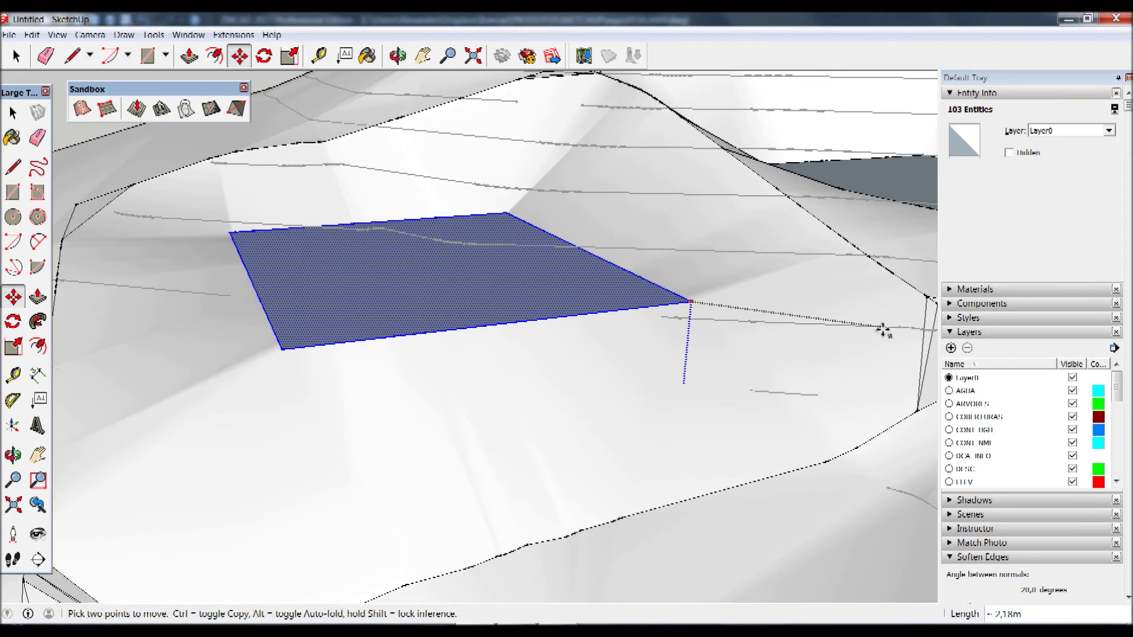
pyautogui.click(884, 330)
pyautogui.press('o')
pyautogui.moveTo(683, 382)
pyautogui.mouseDown()
pyautogui.moveTo(677, 294)
pyautogui.moveTo(682, 384)
pyautogui.mouseUp()
# Move the first pad vertically along the blue axis to its new height and check it from side views.
pyautogui.press('m')
pyautogui.click(694, 317)
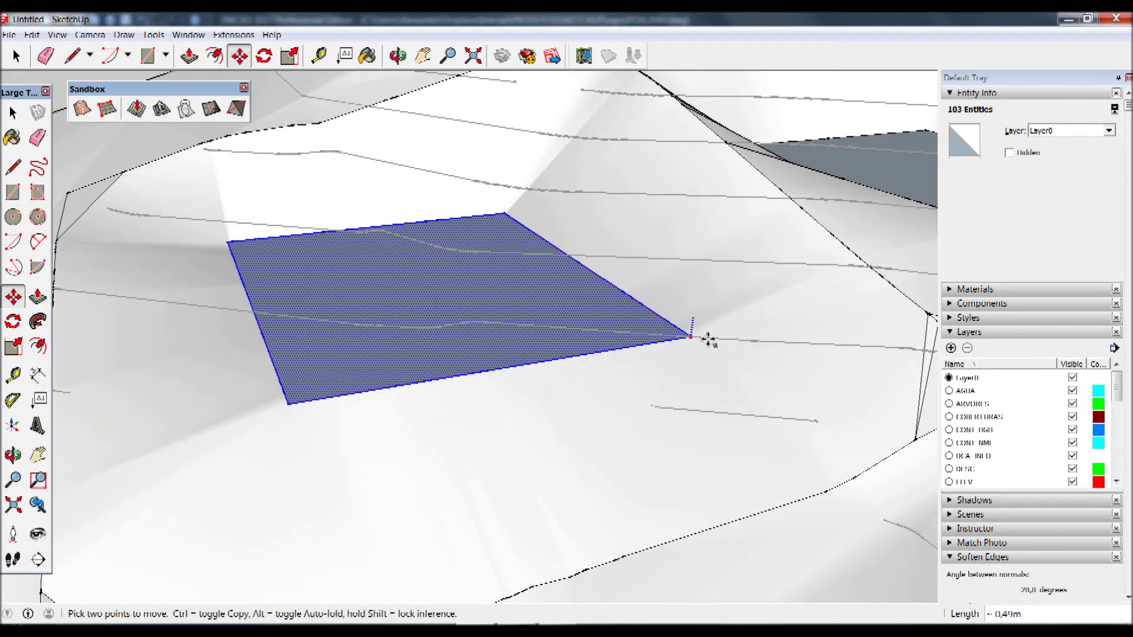
pyautogui.press('Up')
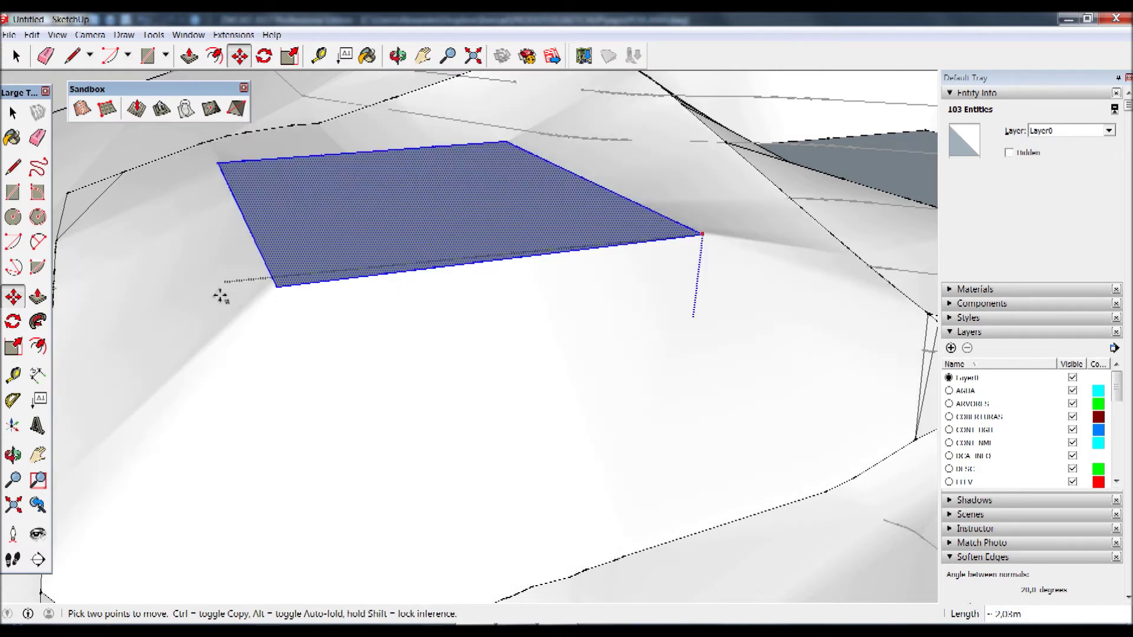
pyautogui.moveTo(852, 430); pyautogui.dragTo(784, 435, button='middle')
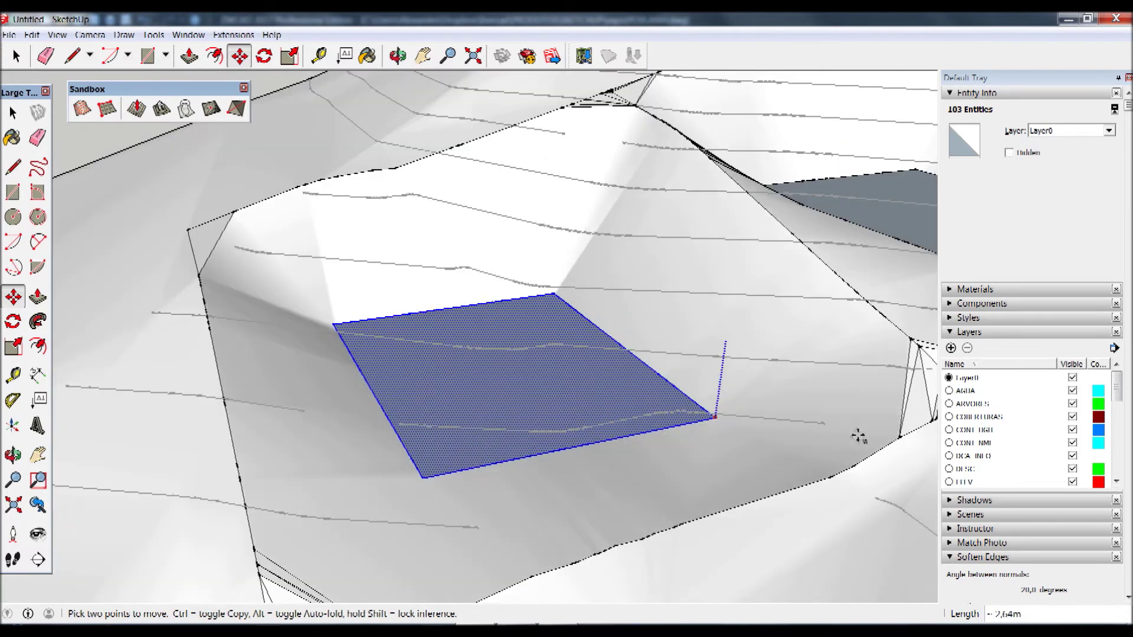
pyautogui.click(892, 371)
pyautogui.moveTo(761, 392)
pyautogui.mouseDown(button='middle')
pyautogui.moveTo(750, 277)
pyautogui.moveTo(736, 384)
pyautogui.moveTo(595, 291)
pyautogui.moveTo(710, 286)
pyautogui.moveTo(720, 311)
pyautogui.moveTo(736, 306)
pyautogui.moveTo(703, 348)
pyautogui.moveTo(726, 380)
pyautogui.moveTo(634, 323)
pyautogui.mouseUp(button='middle')
pyautogui.moveTo(807, 500)
pyautogui.mouseDown(button='middle')
pyautogui.moveTo(671, 470)
pyautogui.moveTo(683, 318)
pyautogui.moveTo(694, 363)
pyautogui.moveTo(619, 480)
pyautogui.moveTo(839, 430)
pyautogui.moveTo(506, 463)
pyautogui.moveTo(519, 425)
pyautogui.mouseUp(button='middle')
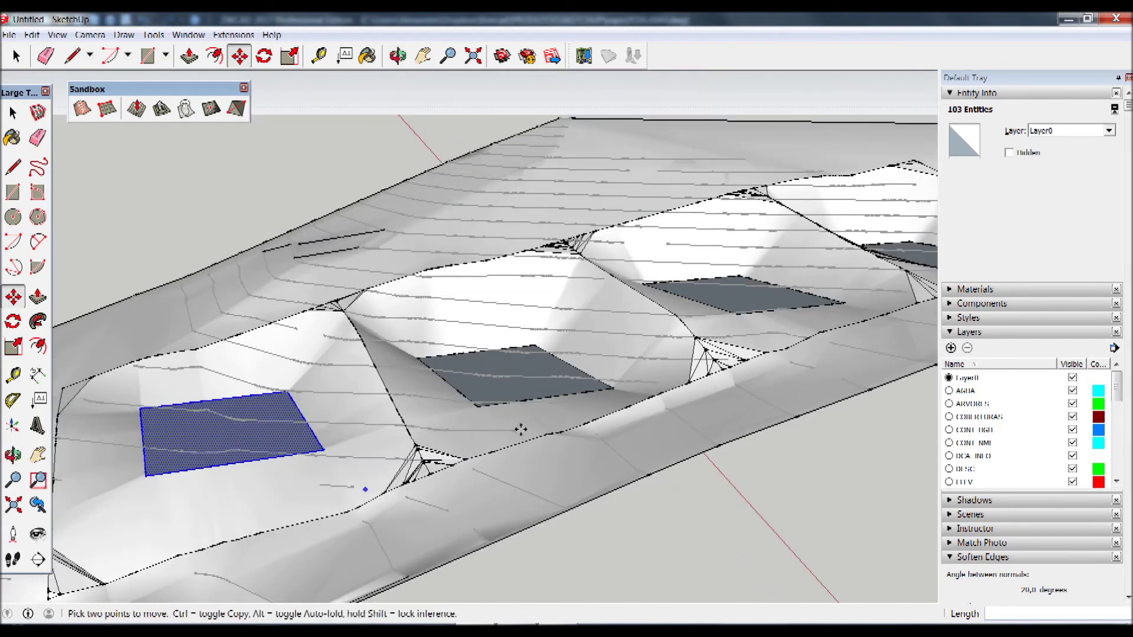
# Select the next pad face with its edges and raise it vertically.
pyautogui.scroll(5, 652, 389)
pyautogui.moveTo(651, 389)
pyautogui.mouseDown(button='middle')
pyautogui.moveTo(701, 379)
pyautogui.moveTo(672, 354)
pyautogui.mouseUp(button='middle')
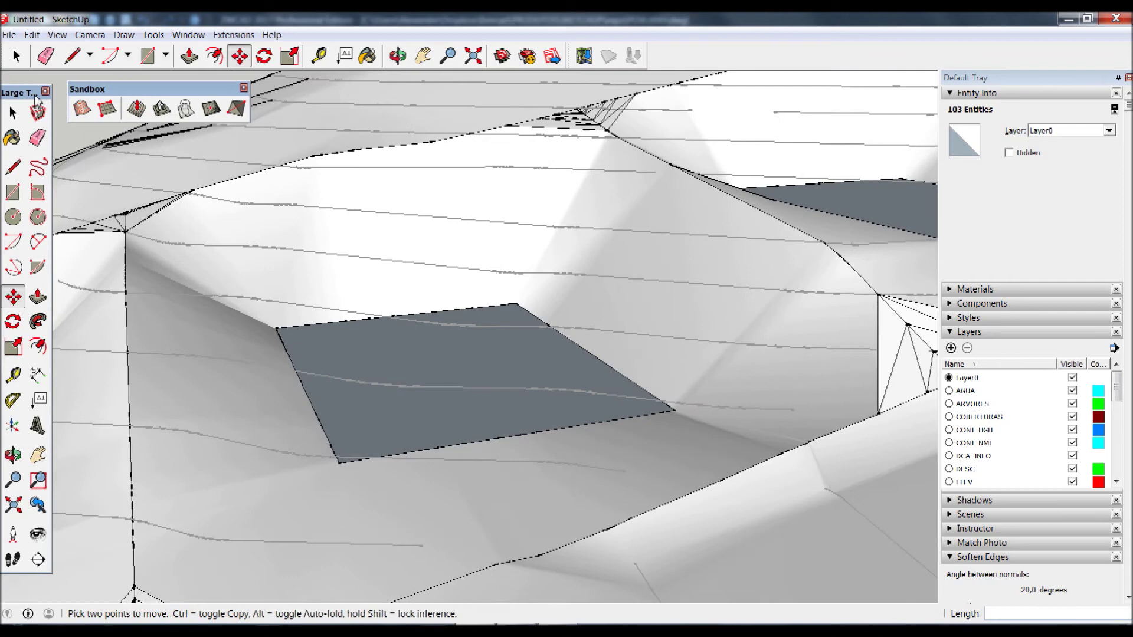
pyautogui.click(13, 112)
pyautogui.click(406, 366)
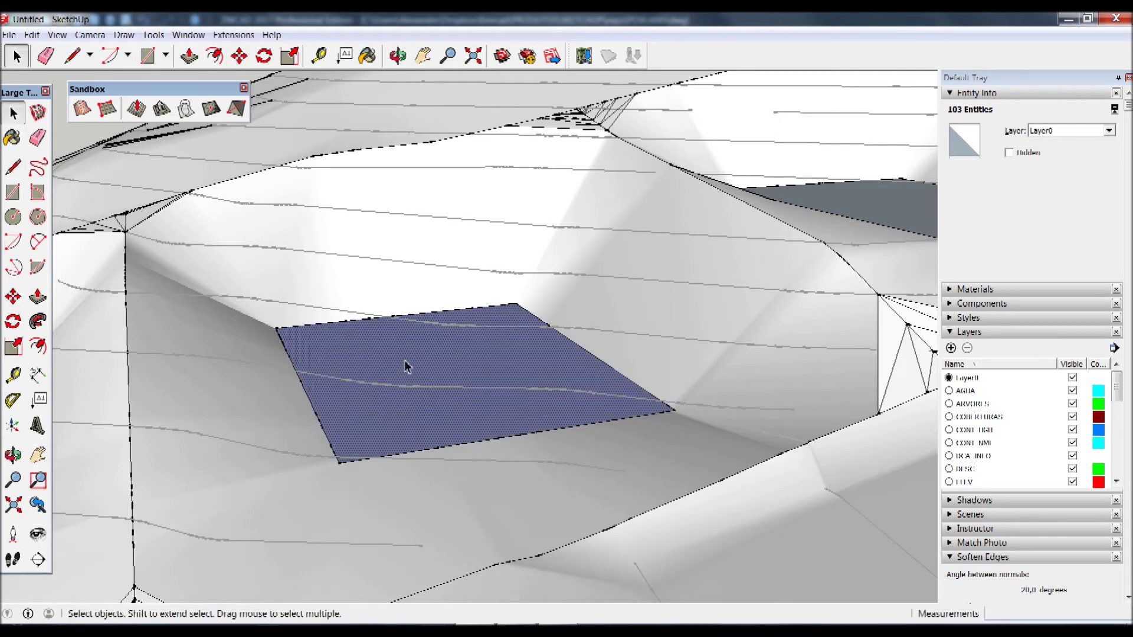
pyautogui.doubleClick(404, 366)
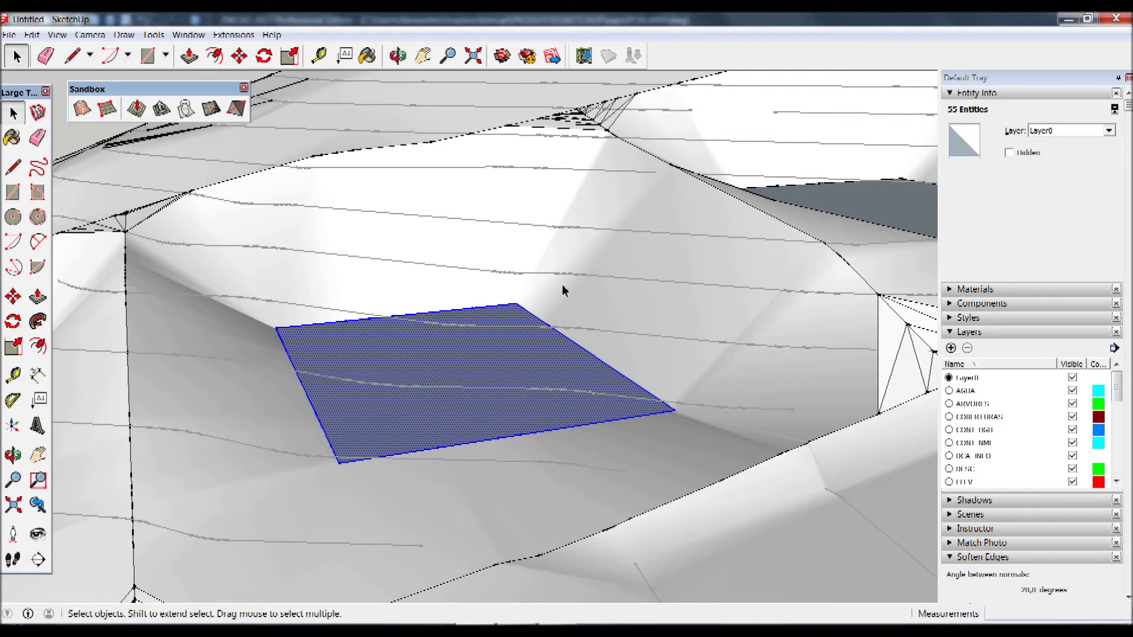
pyautogui.moveTo(503, 382)
pyautogui.mouseDown(button='middle')
pyautogui.moveTo(589, 380)
pyautogui.moveTo(582, 354)
pyautogui.moveTo(551, 412)
pyautogui.moveTo(659, 342)
pyautogui.mouseUp(button='middle')
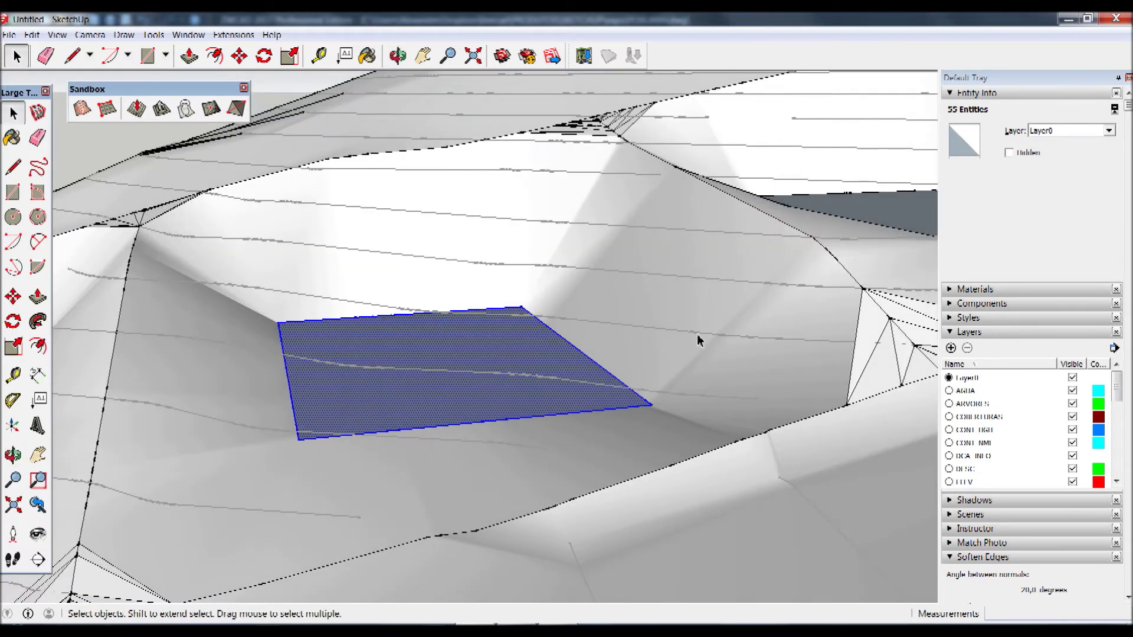
pyautogui.click(13, 296)
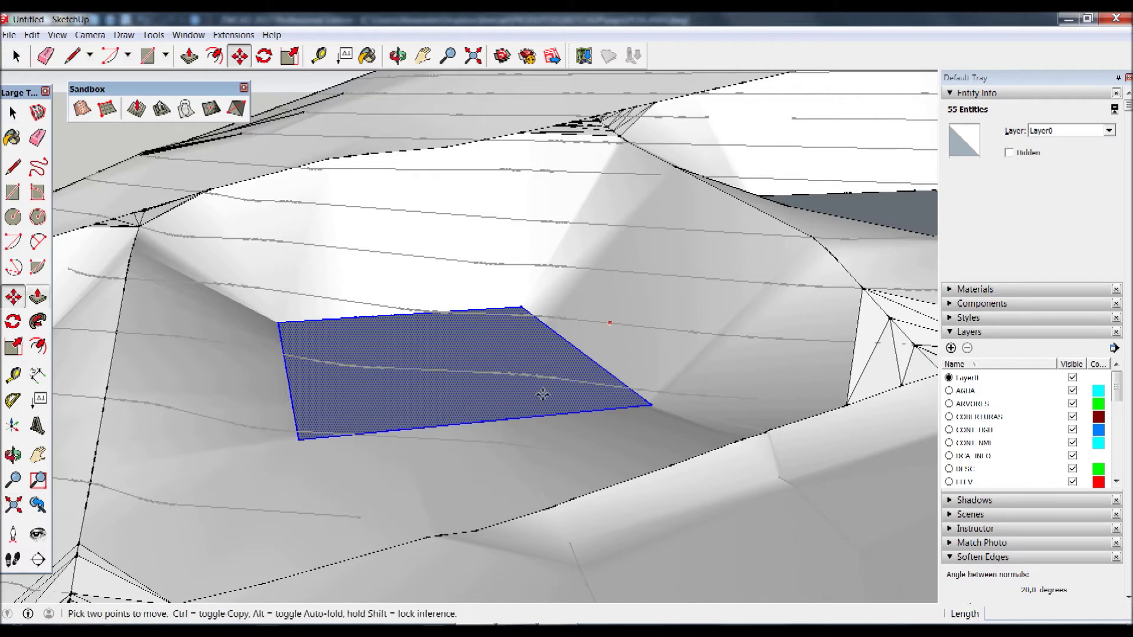
pyautogui.click(655, 405)
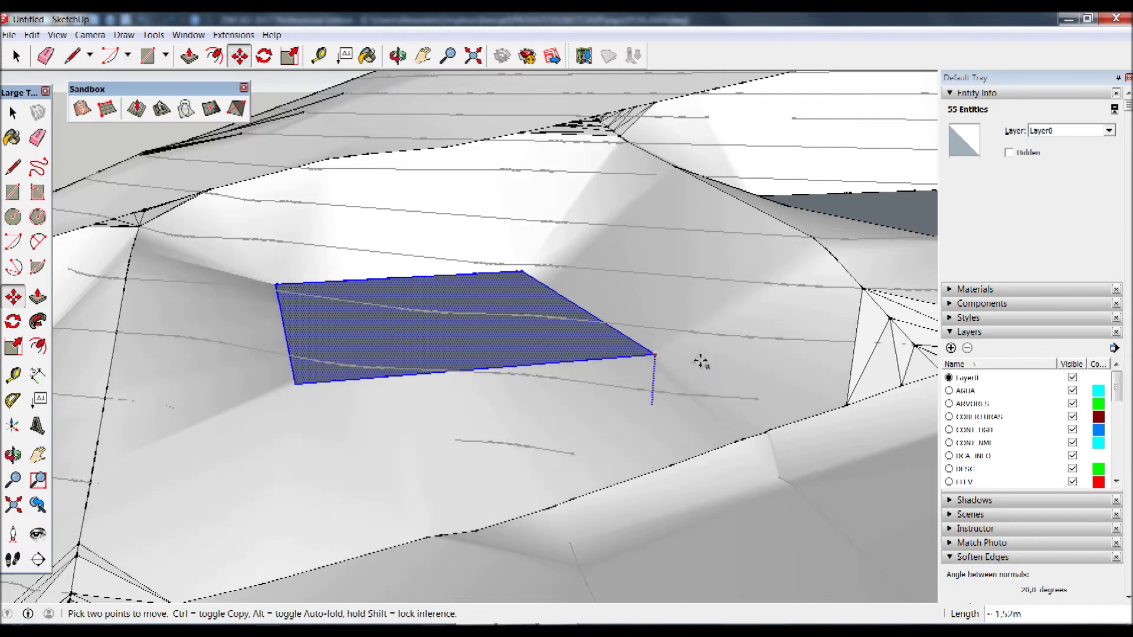
pyautogui.click(785, 341)
pyautogui.press('o')
pyautogui.moveTo(645, 379)
pyautogui.mouseDown()
pyautogui.moveTo(645, 301)
pyautogui.moveTo(667, 337)
pyautogui.moveTo(637, 366)
pyautogui.moveTo(619, 430)
pyautogui.mouseUp()
# Lift the dark pad face vertically to its raised height.
pyautogui.press('m')
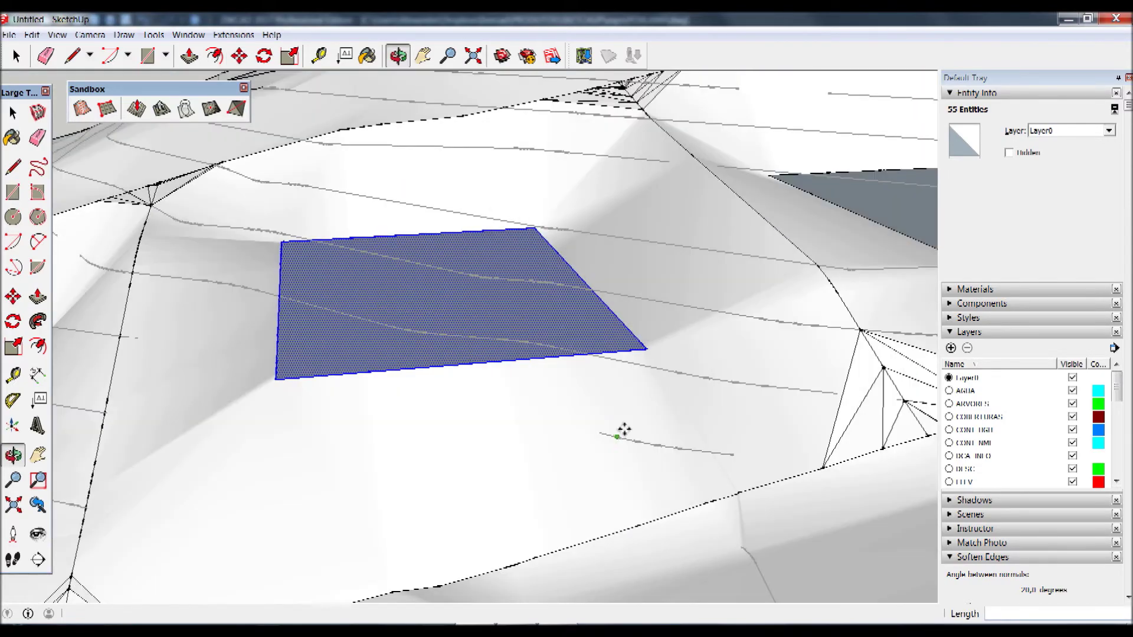
pyautogui.moveTo(742, 340)
pyautogui.mouseDown(button='middle')
pyautogui.moveTo(443, 378)
pyautogui.moveTo(497, 362)
pyautogui.mouseUp(button='middle')
pyautogui.moveTo(699, 317)
pyautogui.mouseDown(button='middle')
pyautogui.moveTo(805, 366)
pyautogui.moveTo(812, 294)
pyautogui.mouseUp(button='middle')
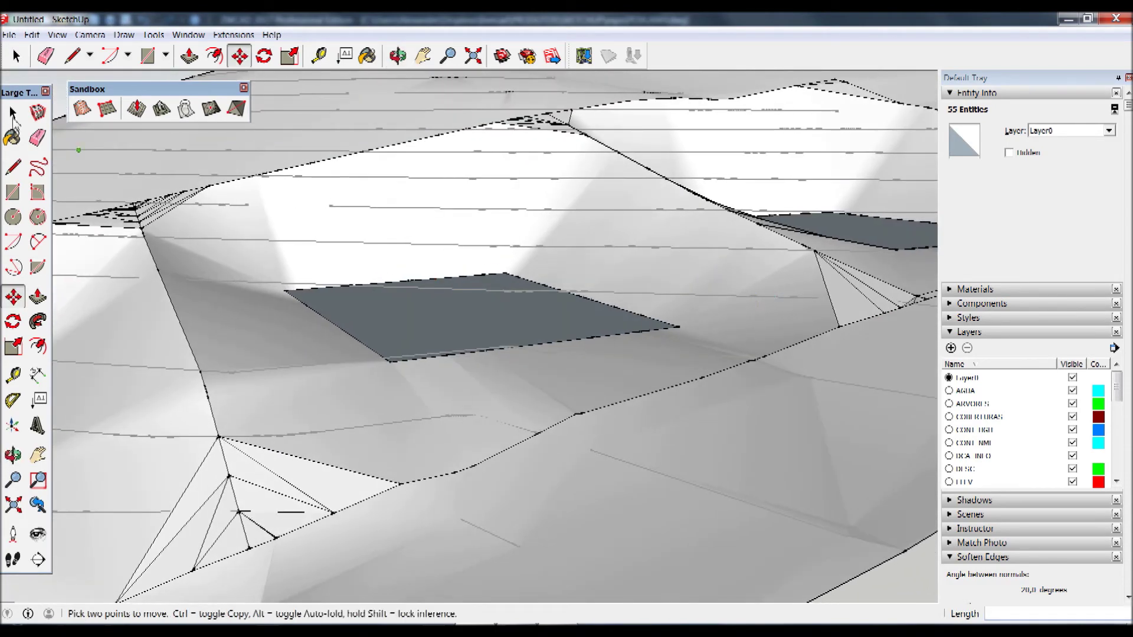
pyautogui.click(13, 115)
pyautogui.click(428, 340)
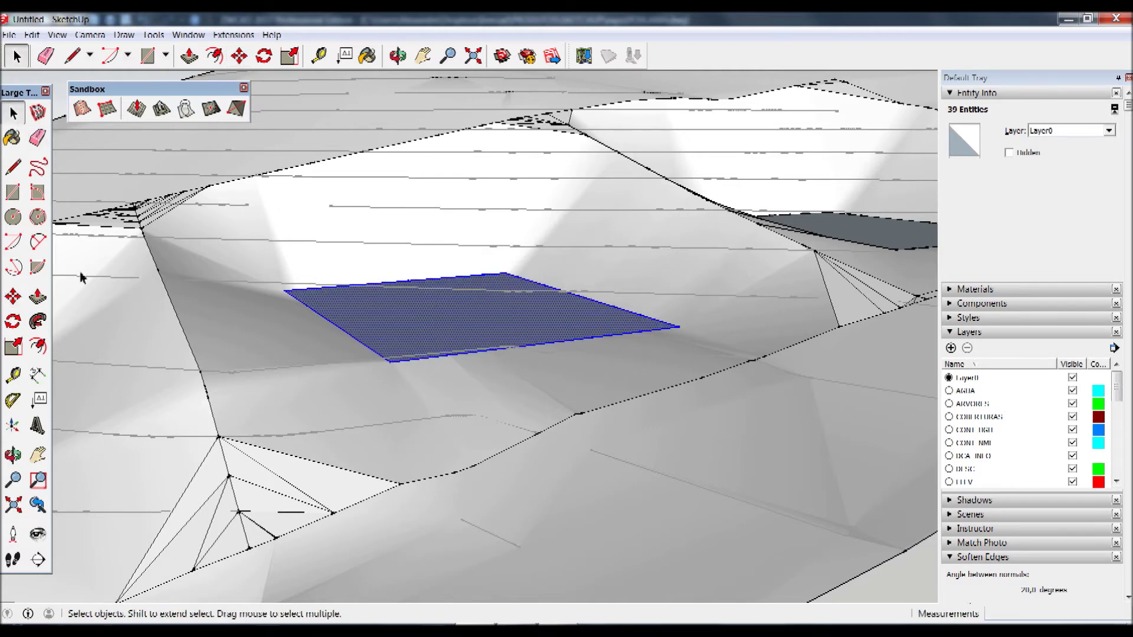
pyautogui.click(13, 297)
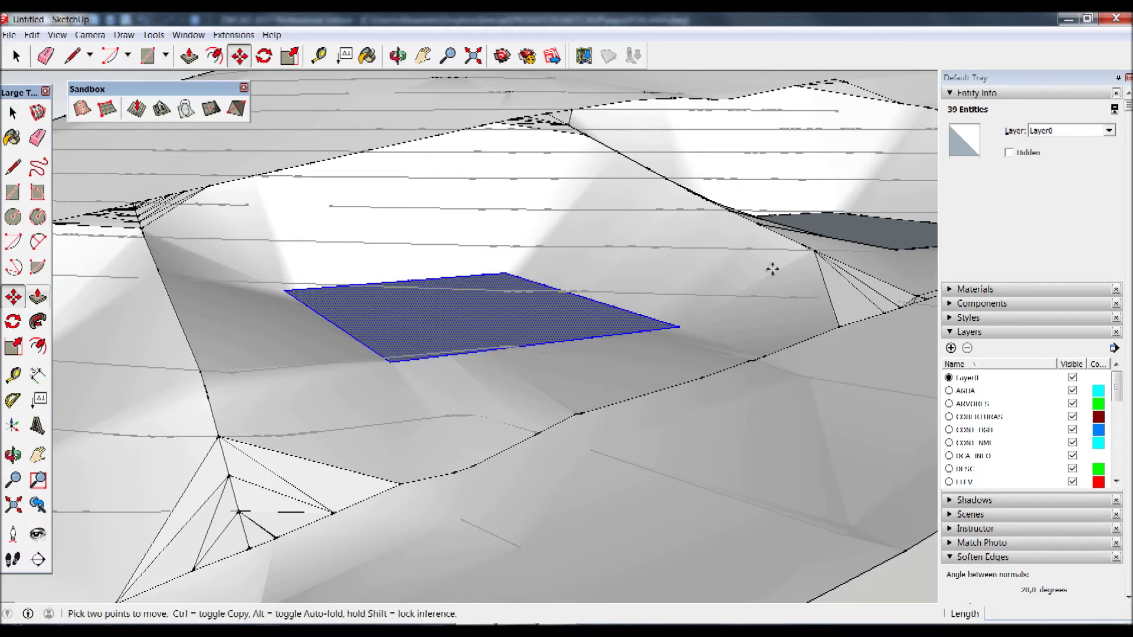
pyautogui.click(681, 324)
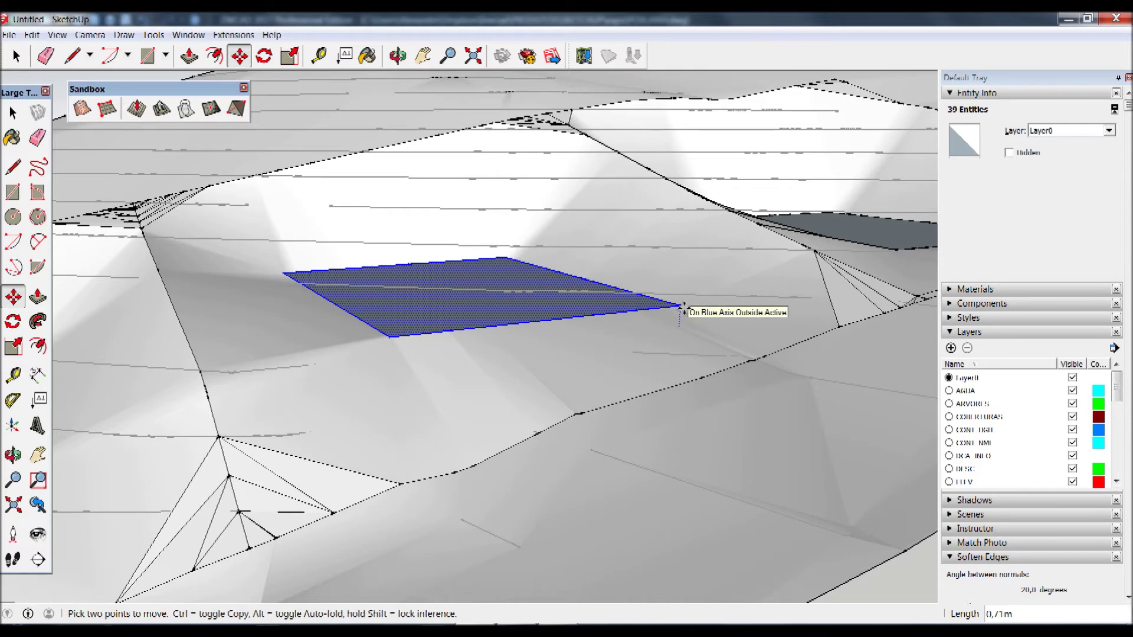
pyautogui.click(797, 301)
pyautogui.moveTo(655, 309)
pyautogui.mouseDown(button='middle')
pyautogui.moveTo(688, 455)
pyautogui.moveTo(652, 258)
pyautogui.moveTo(633, 308)
pyautogui.mouseUp(button='middle')
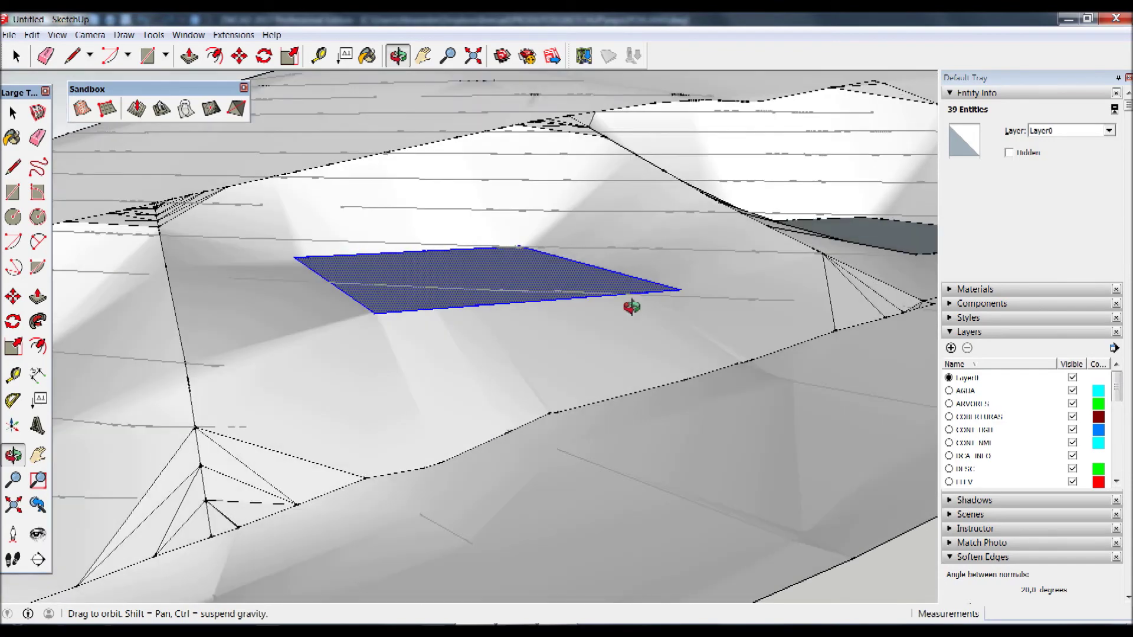
pyautogui.moveTo(835, 303)
pyautogui.keyDown('shift'); pyautogui.mouseDown(button='middle')
pyautogui.moveTo(375, 483)
pyautogui.moveTo(529, 458)
pyautogui.moveTo(536, 500)
pyautogui.moveTo(493, 405)
pyautogui.moveTo(519, 476)
pyautogui.mouseUp(button='middle'); pyautogui.keyUp('shift')
# Lift the pad in the hollow vertically, then zoom extents to show the whole model.
pyautogui.press('m')
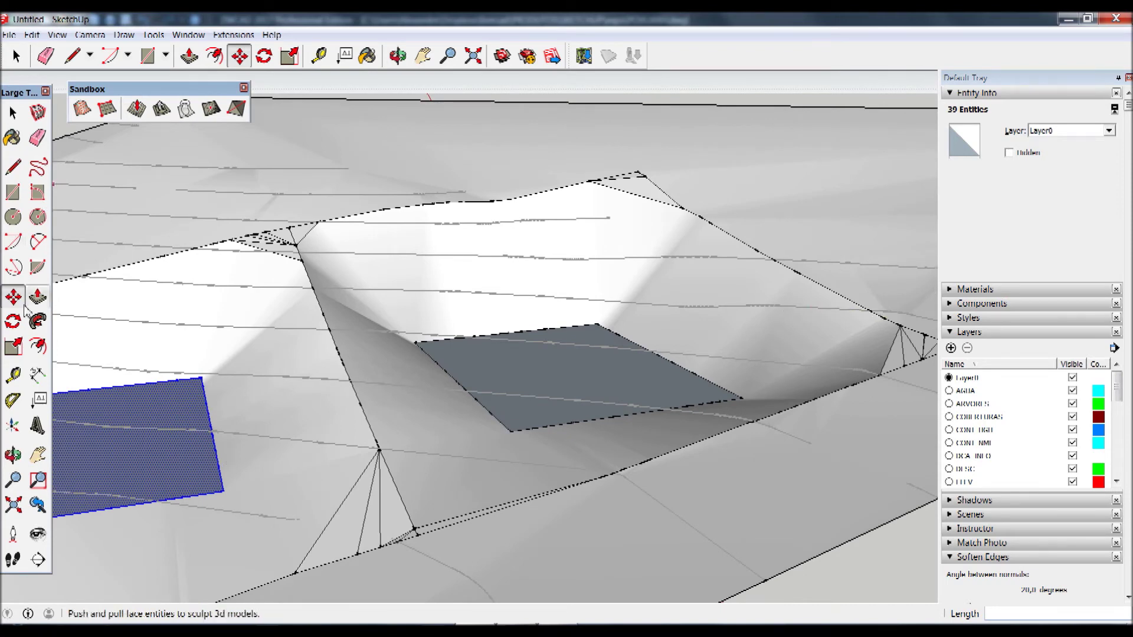
pyautogui.click(14, 112)
pyautogui.click(585, 373)
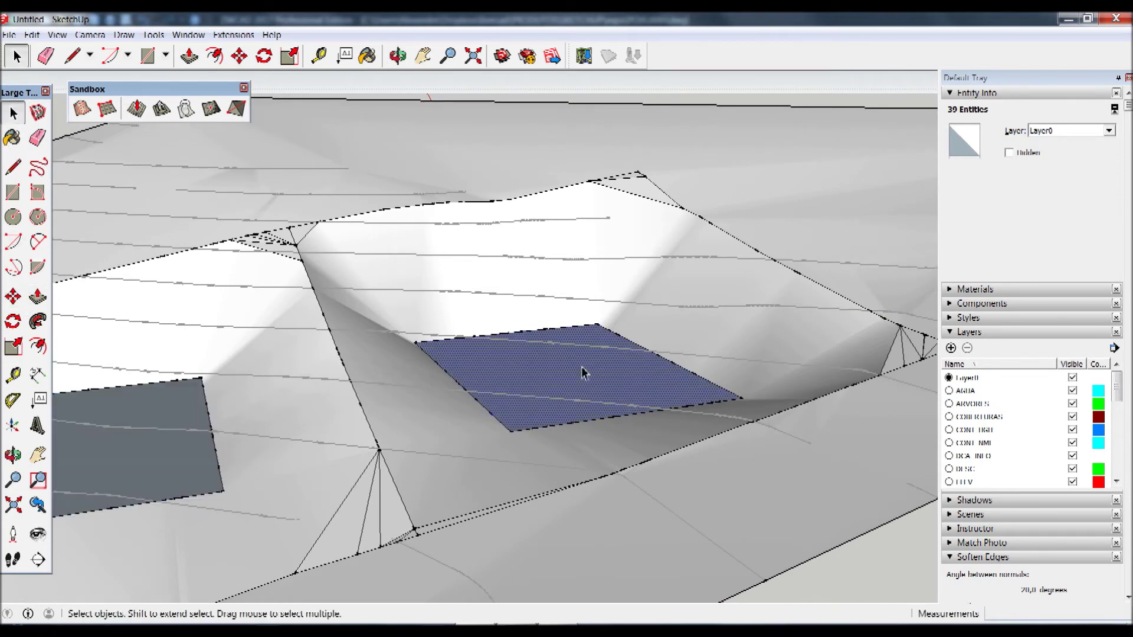
pyautogui.click(13, 296)
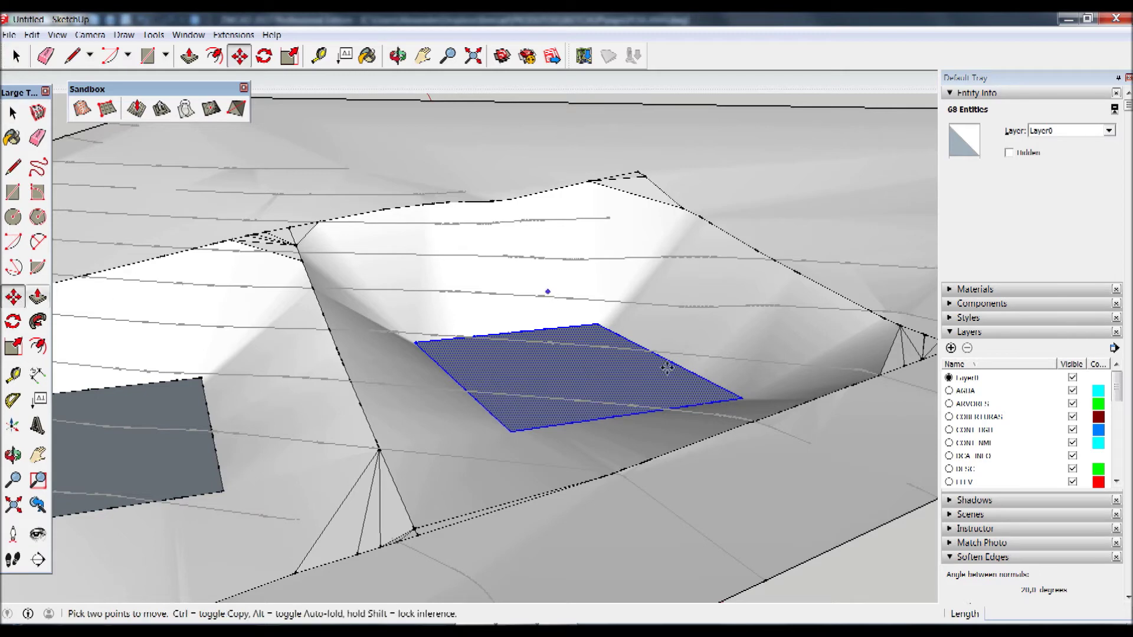
pyautogui.click(745, 399)
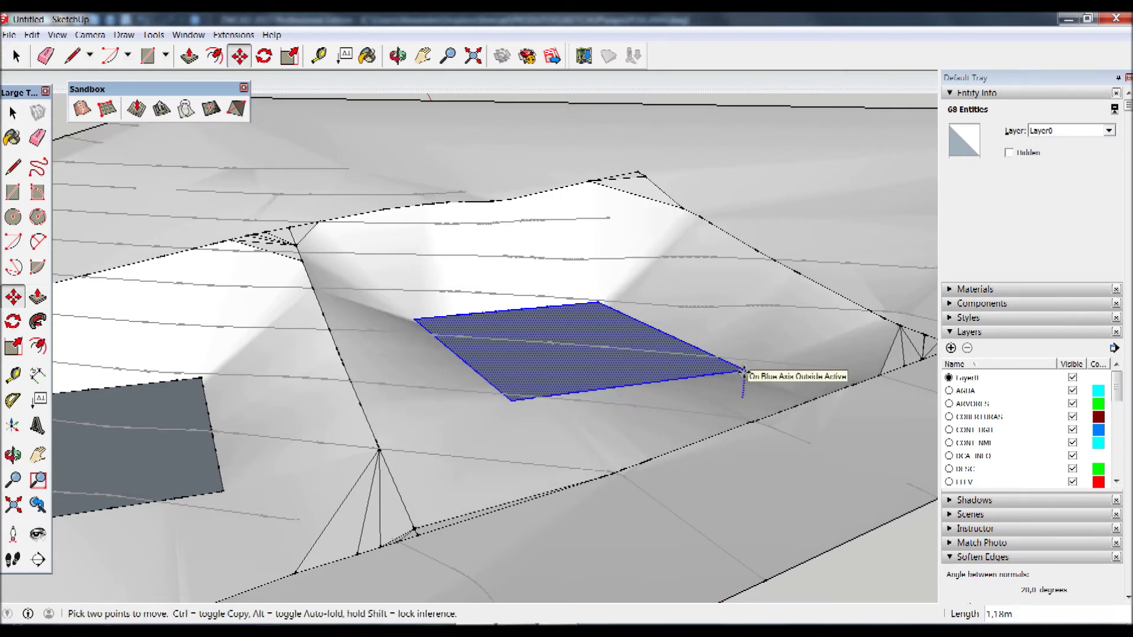
pyautogui.click(906, 317)
pyautogui.moveTo(602, 326); pyautogui.dragTo(581, 432, button='middle')
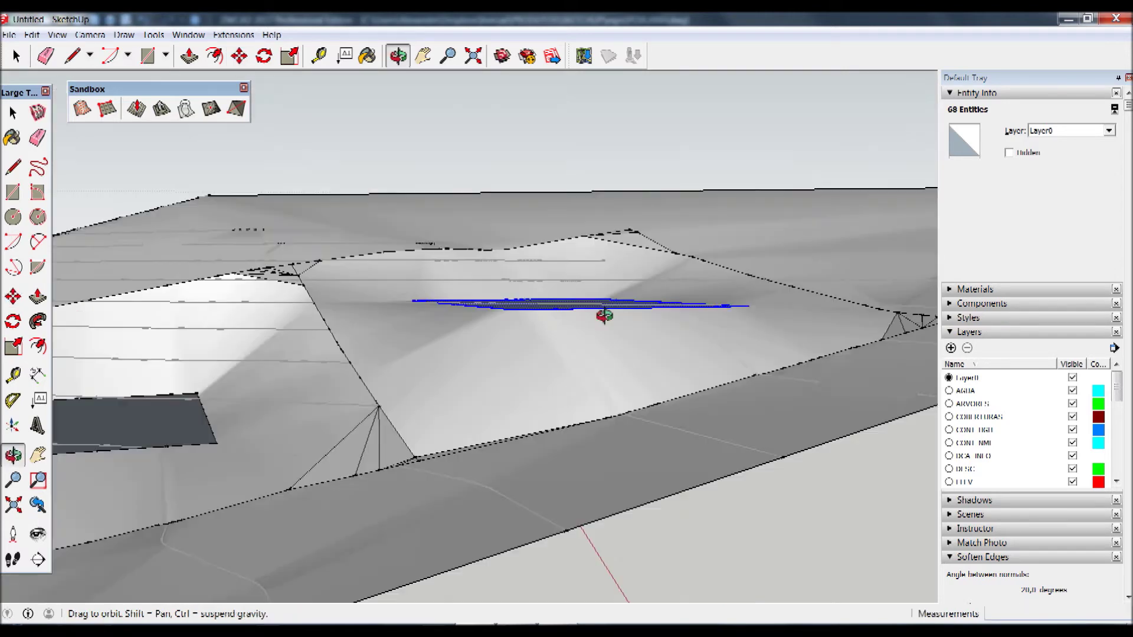
pyautogui.scroll(-2, 450, 392)
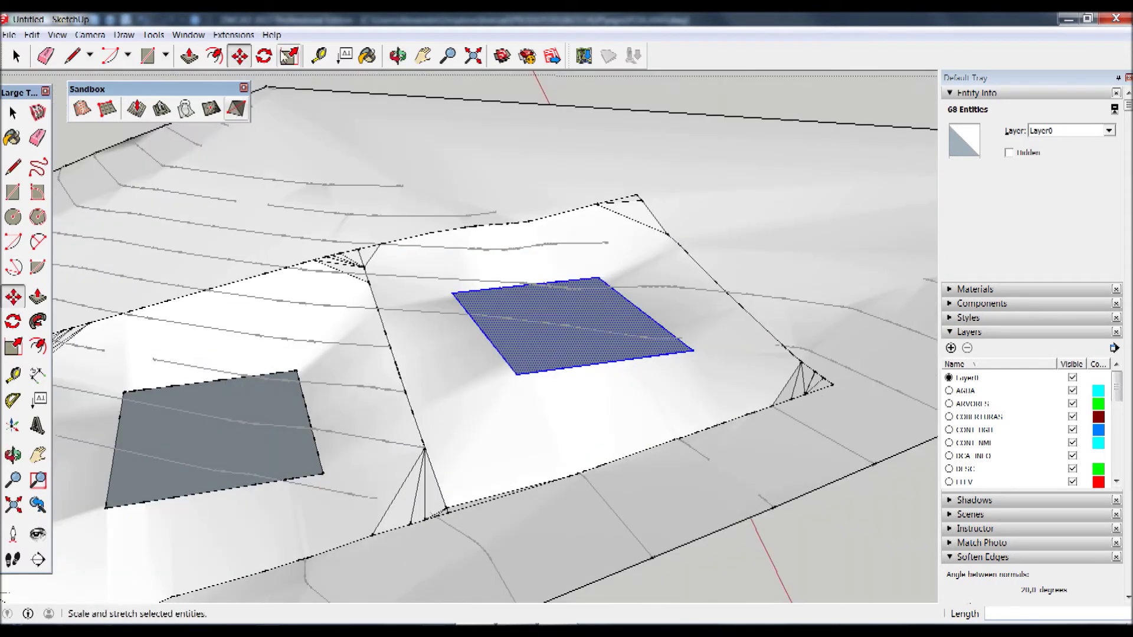
pyautogui.click(476, 59)
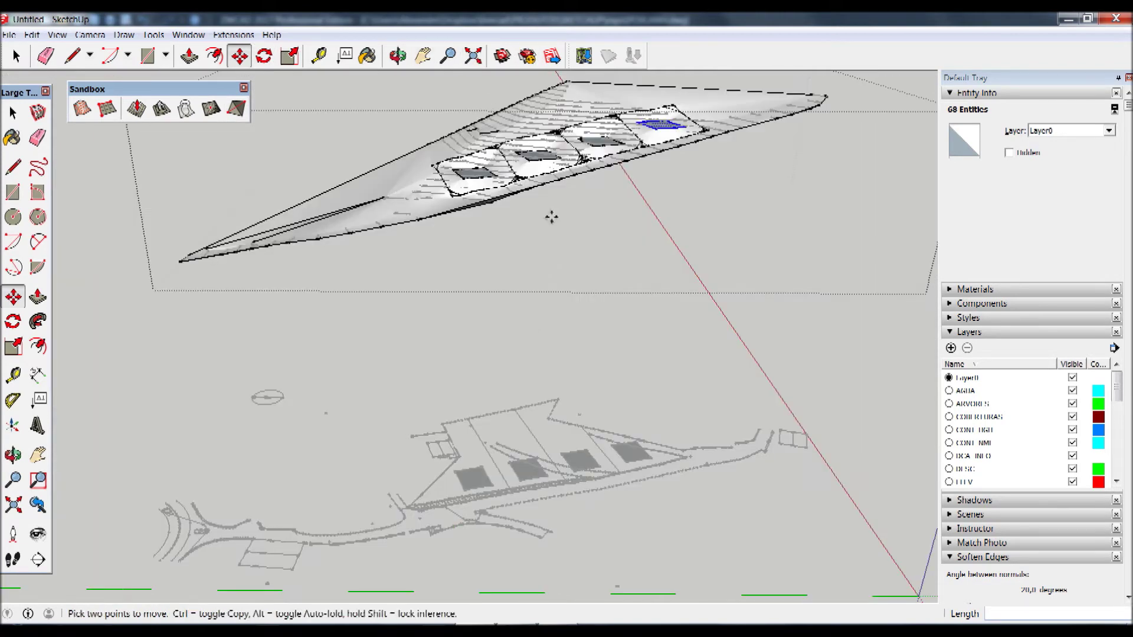
# Exit the terrain group by clicking empty space with Select.
pyautogui.moveTo(551, 217); pyautogui.dragTo(567, 309, button='middle')
pyautogui.moveTo(590, 171)
pyautogui.mouseDown(button='middle')
pyautogui.moveTo(622, 114)
pyautogui.moveTo(665, 90)
pyautogui.mouseUp(button='middle')
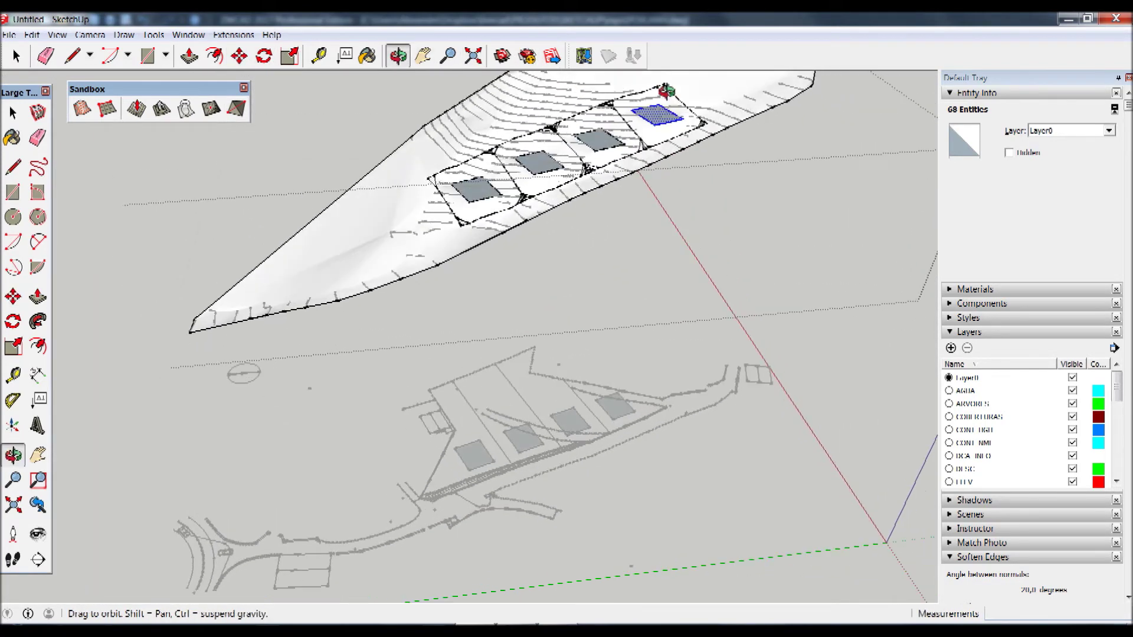
pyautogui.click(13, 112)
pyautogui.click(96, 271)
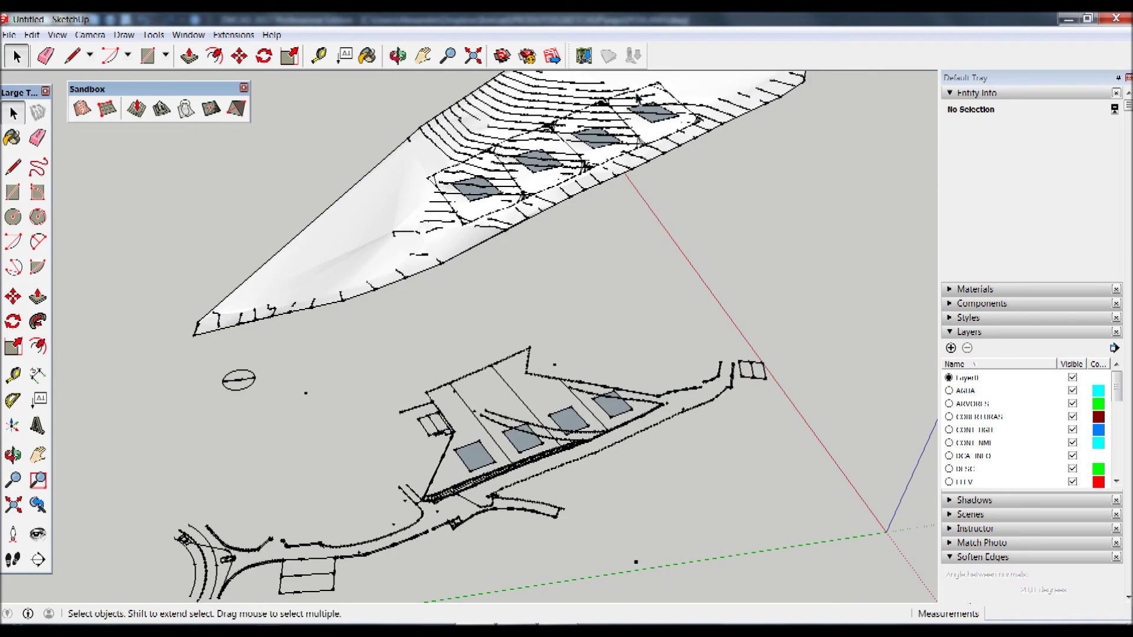
pyautogui.scroll(5, 637, 97)
pyautogui.scroll(3, 637, 97)
# Orbit and zoom around the terrain to review the four pads among the contours.
pyautogui.moveTo(637, 97)
pyautogui.mouseDown(button='middle')
pyautogui.moveTo(425, 245)
pyautogui.moveTo(433, 232)
pyautogui.moveTo(387, 283)
pyautogui.moveTo(412, 384)
pyautogui.moveTo(388, 419)
pyautogui.moveTo(460, 297)
pyautogui.mouseUp(button='middle')
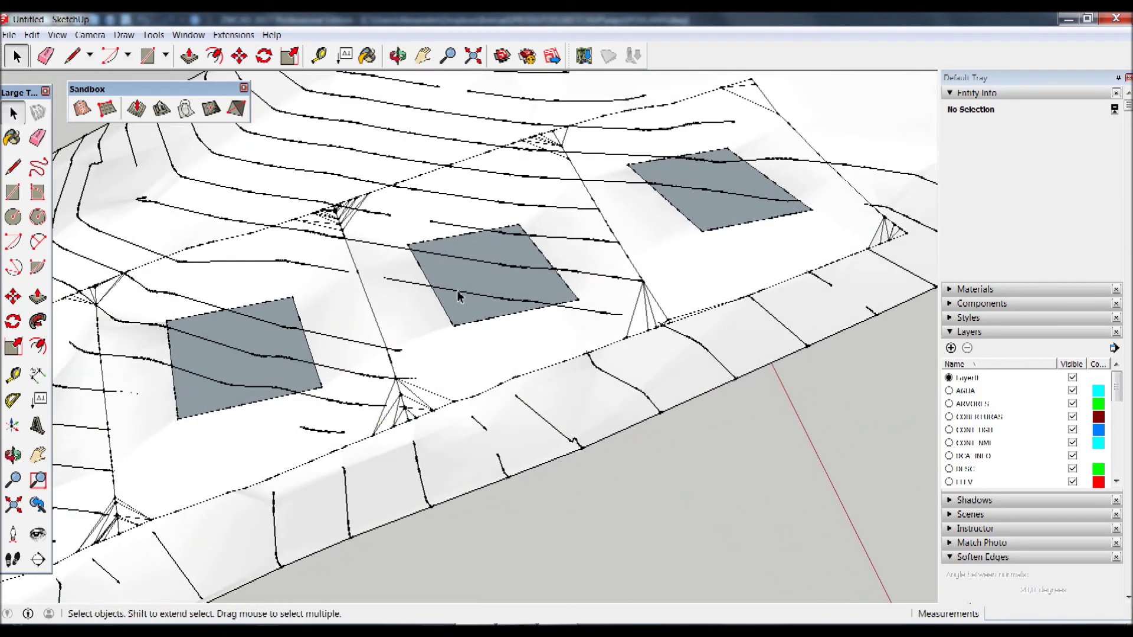
pyautogui.moveTo(87, 322)
pyautogui.mouseDown(button='middle')
pyautogui.moveTo(236, 228)
pyautogui.moveTo(423, 375)
pyautogui.moveTo(311, 426)
pyautogui.moveTo(239, 500)
pyautogui.mouseUp(button='middle')
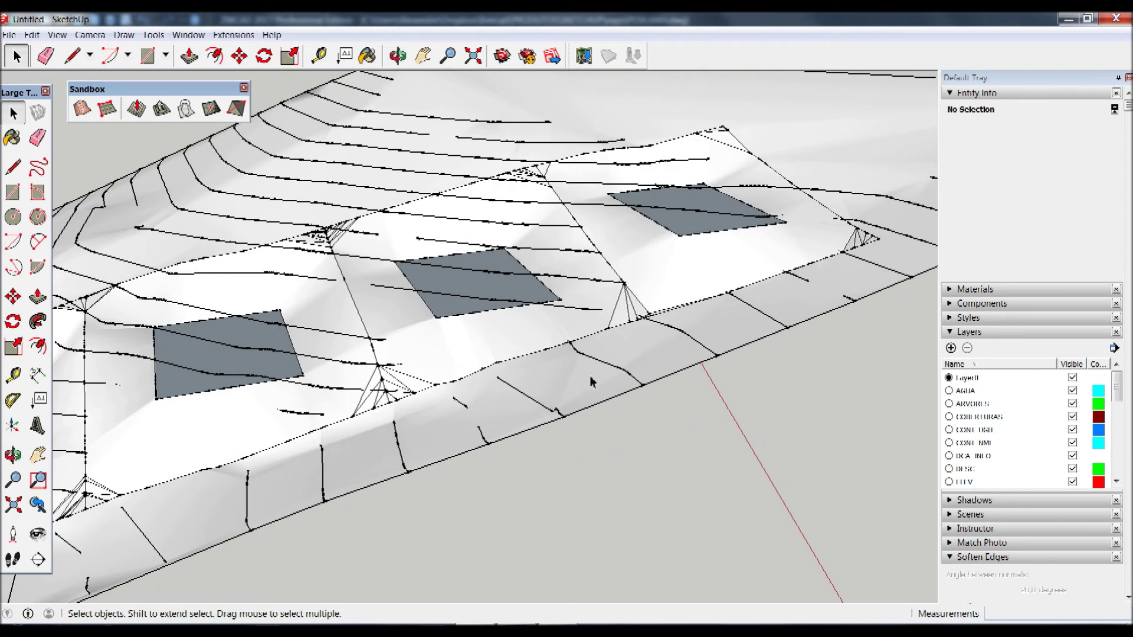
pyautogui.scroll(-5, 289, 434)
pyautogui.scroll(-2, 289, 434)
pyautogui.scroll(4, 282, 428)
pyautogui.scroll(3, 281, 428)
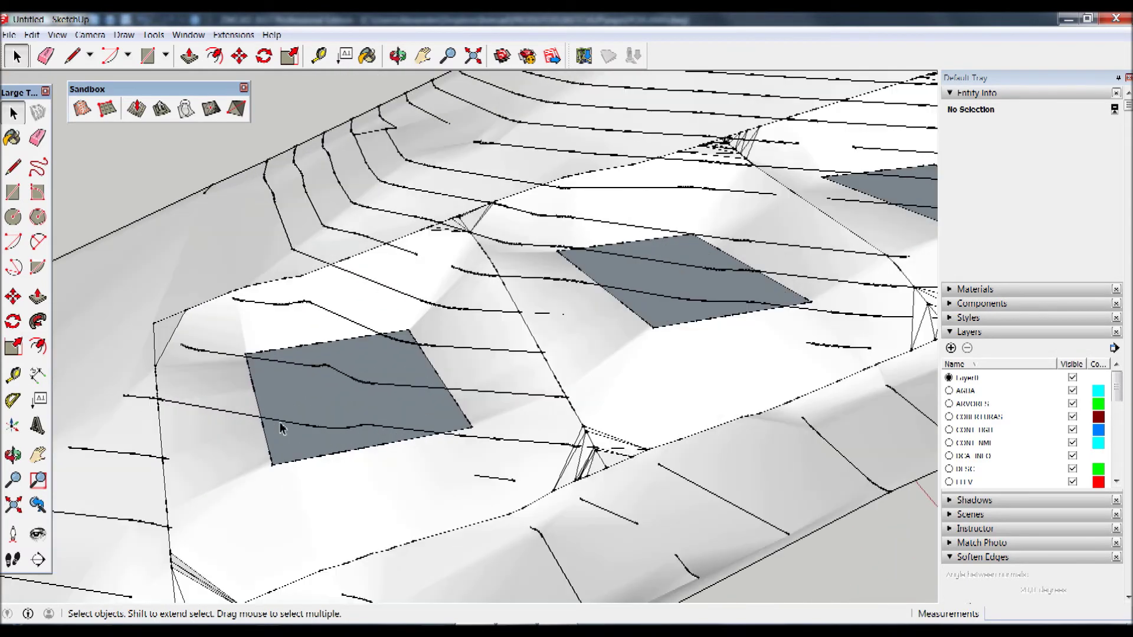
pyautogui.scroll(-3, 661, 318)
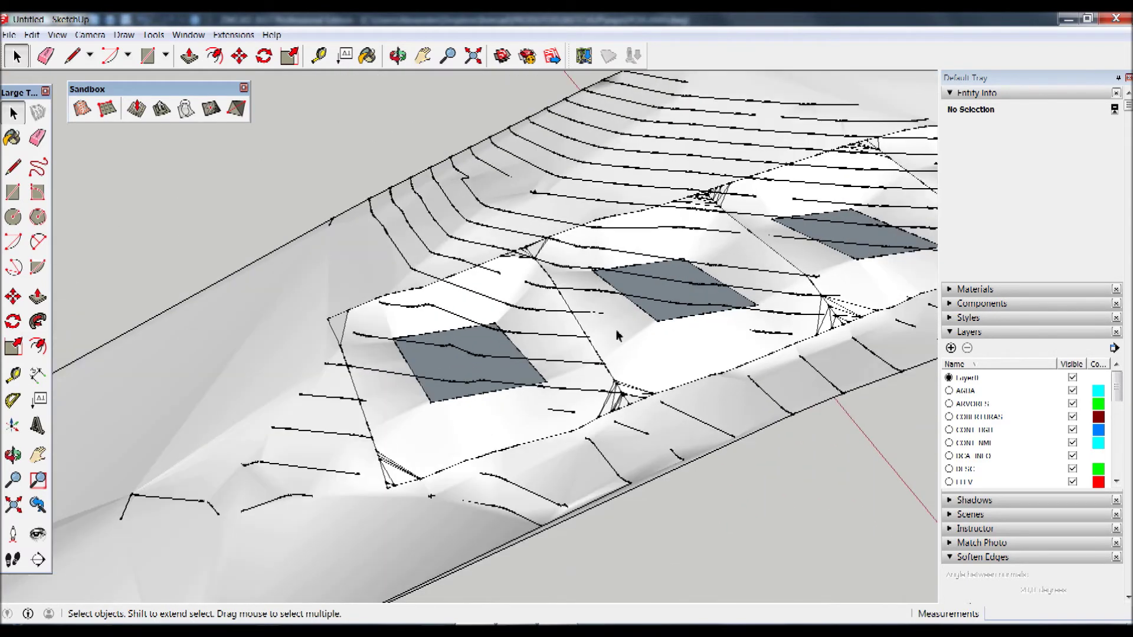
pyautogui.scroll(2, 661, 307)
pyautogui.moveTo(748, 329); pyautogui.dragTo(767, 354, button='middle')
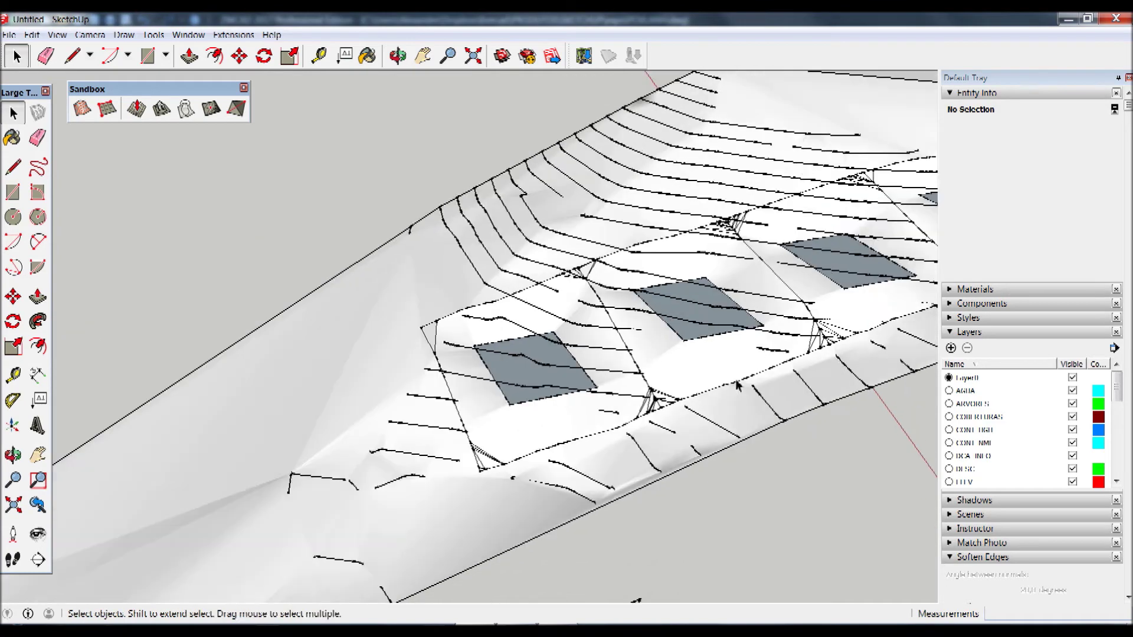
pyautogui.moveTo(770, 395)
pyautogui.mouseDown(button='middle')
pyautogui.moveTo(735, 300)
pyautogui.moveTo(812, 392)
pyautogui.moveTo(804, 296)
pyautogui.moveTo(813, 387)
pyautogui.moveTo(787, 408)
pyautogui.mouseUp(button='middle')
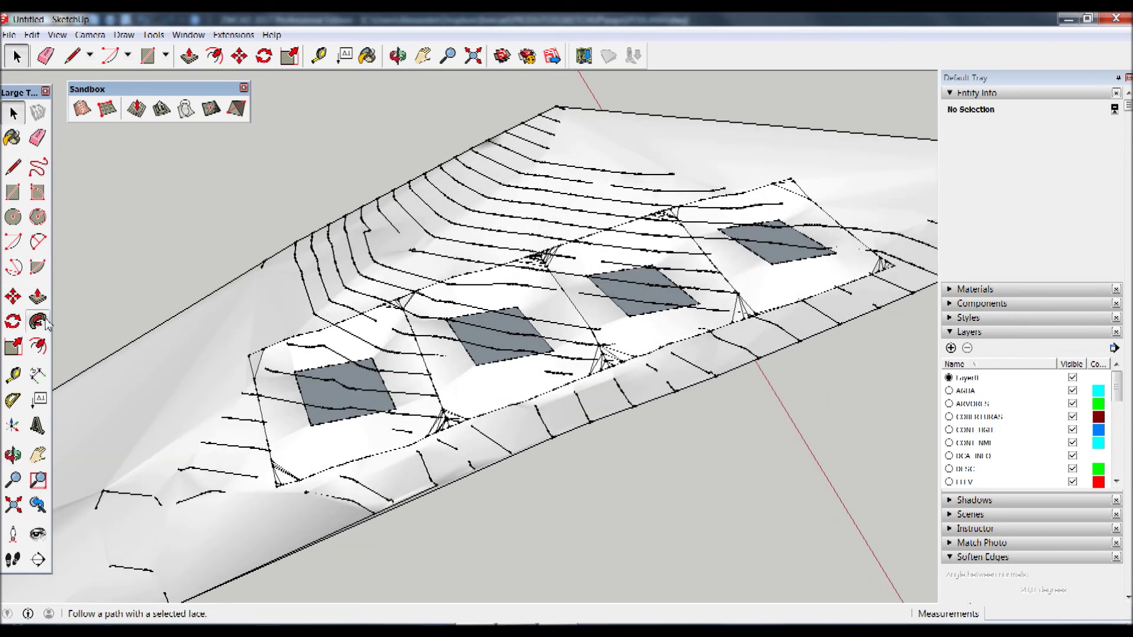
pyautogui.click(40, 298)
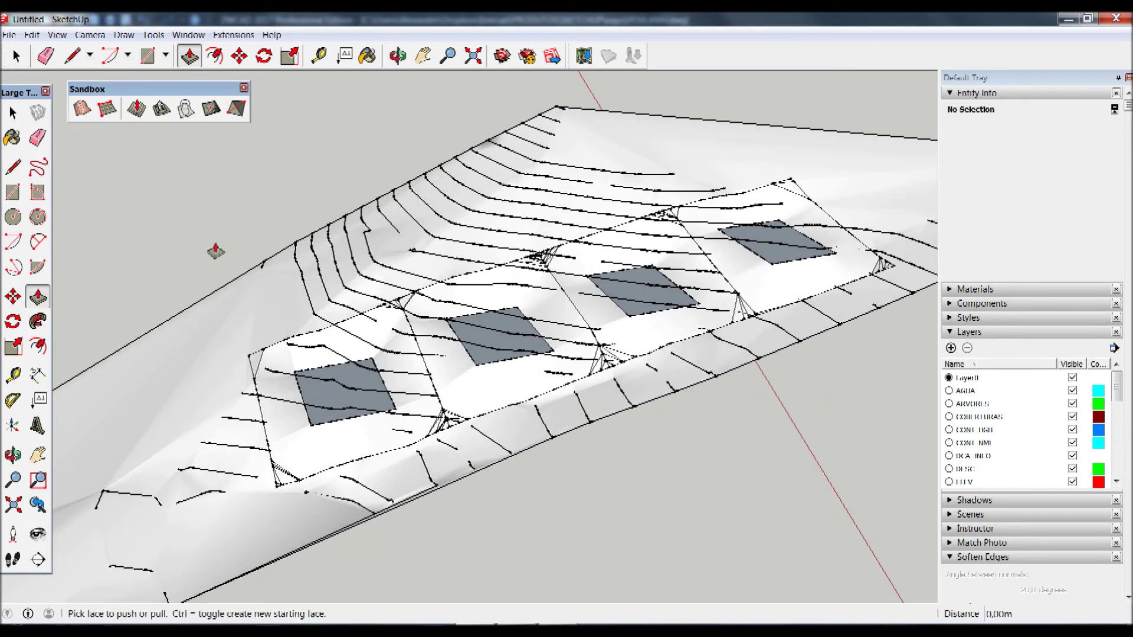
# Select the terrain group and double-click into it for editing.
pyautogui.click(13, 112)
pyautogui.click(316, 403)
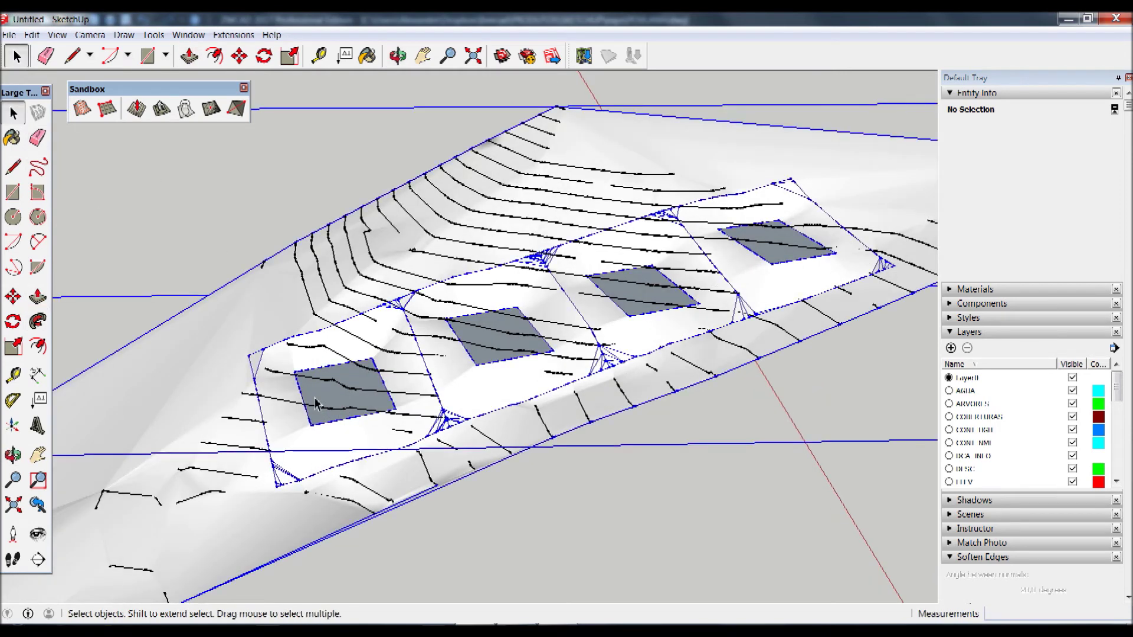
pyautogui.doubleClick(337, 408)
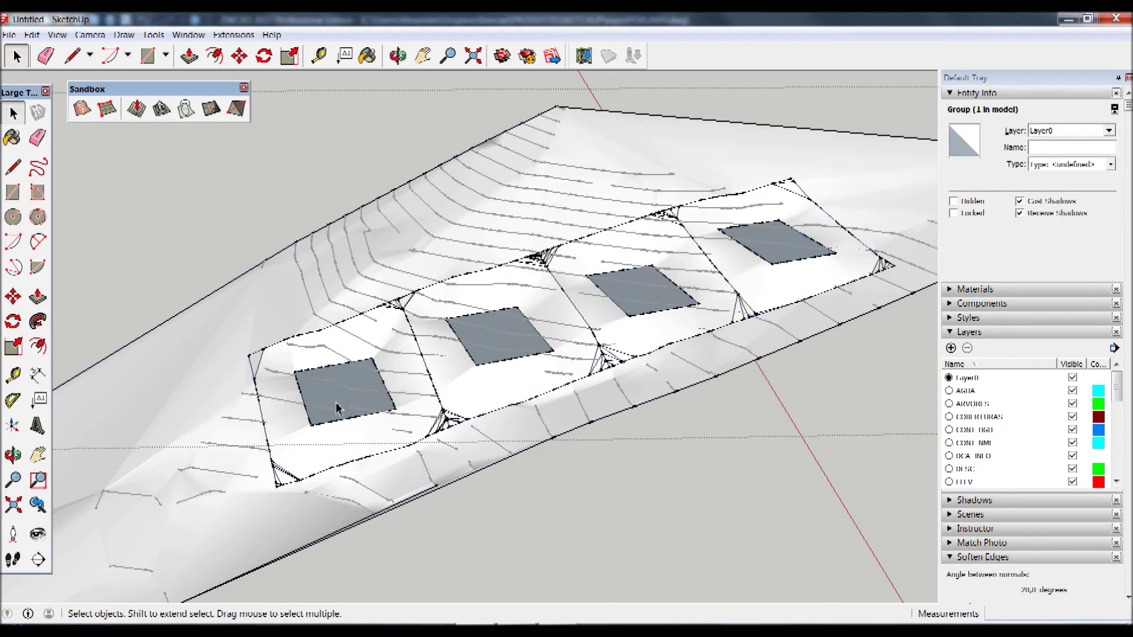
# Push/pull the first pad into a tall box, then cancel the extrusion.
pyautogui.click(38, 296)
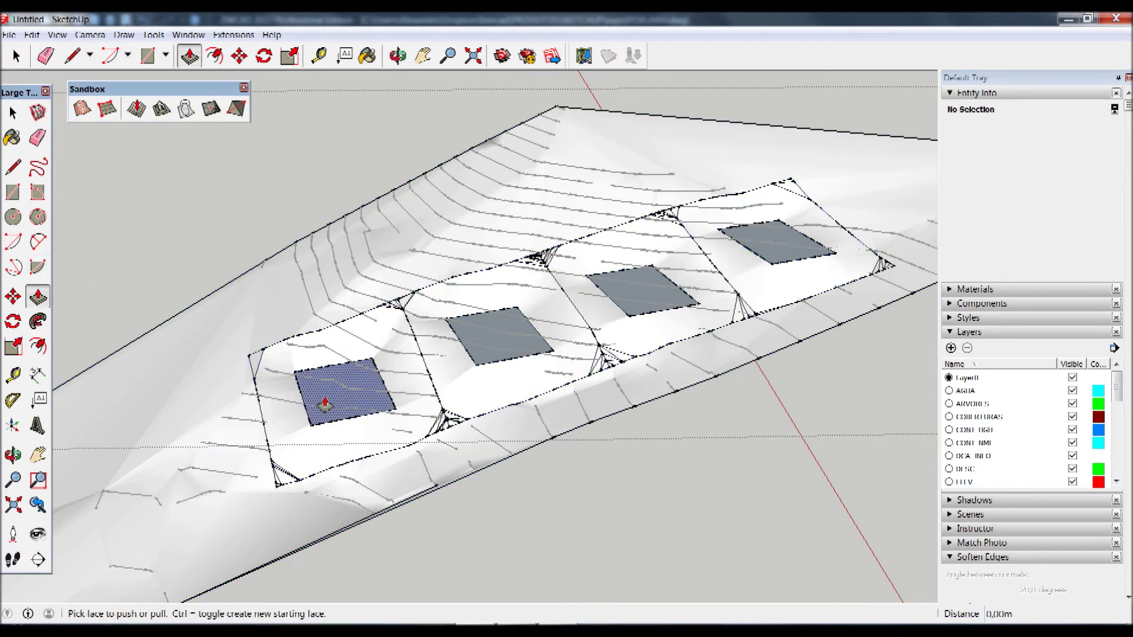
pyautogui.moveTo(323, 397); pyautogui.dragTo(321, 337)
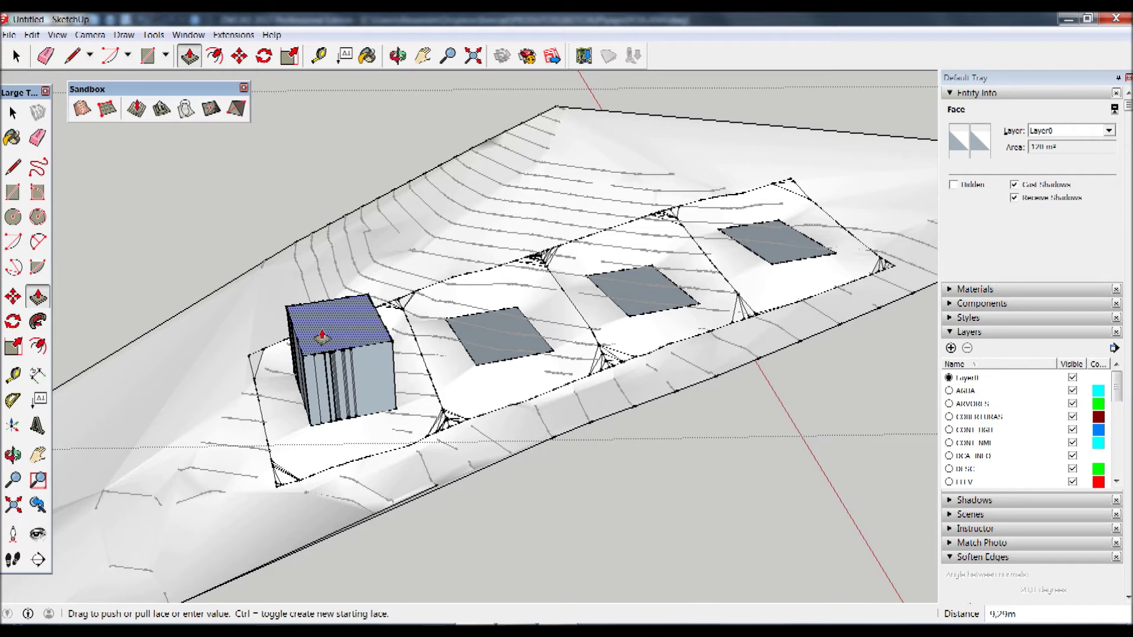
pyautogui.press('Escape')
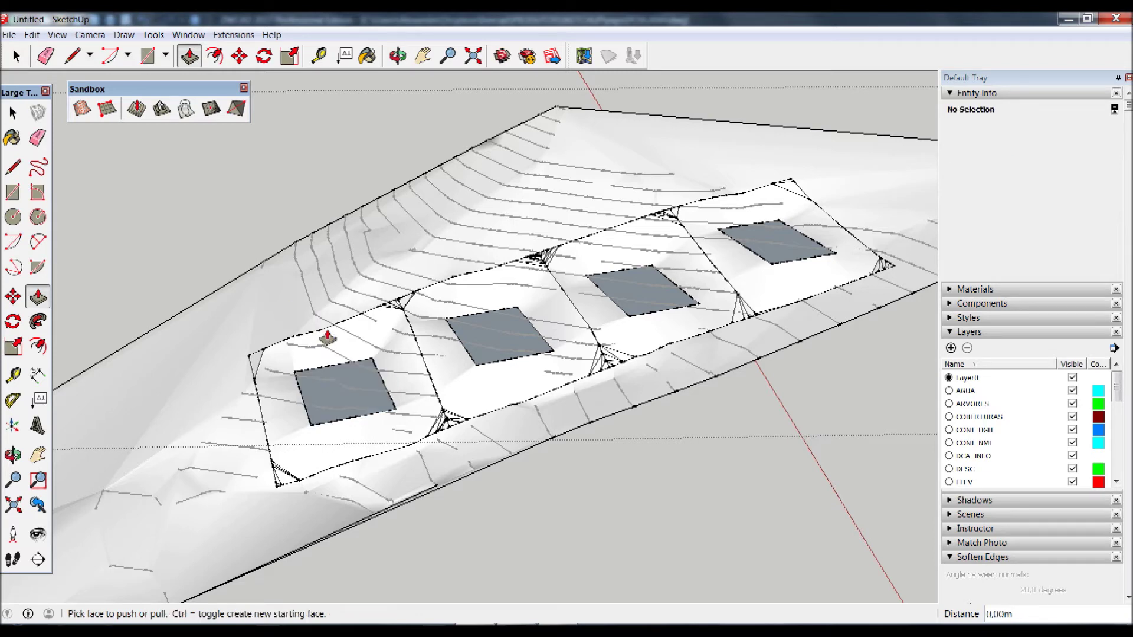
pyautogui.click(14, 116)
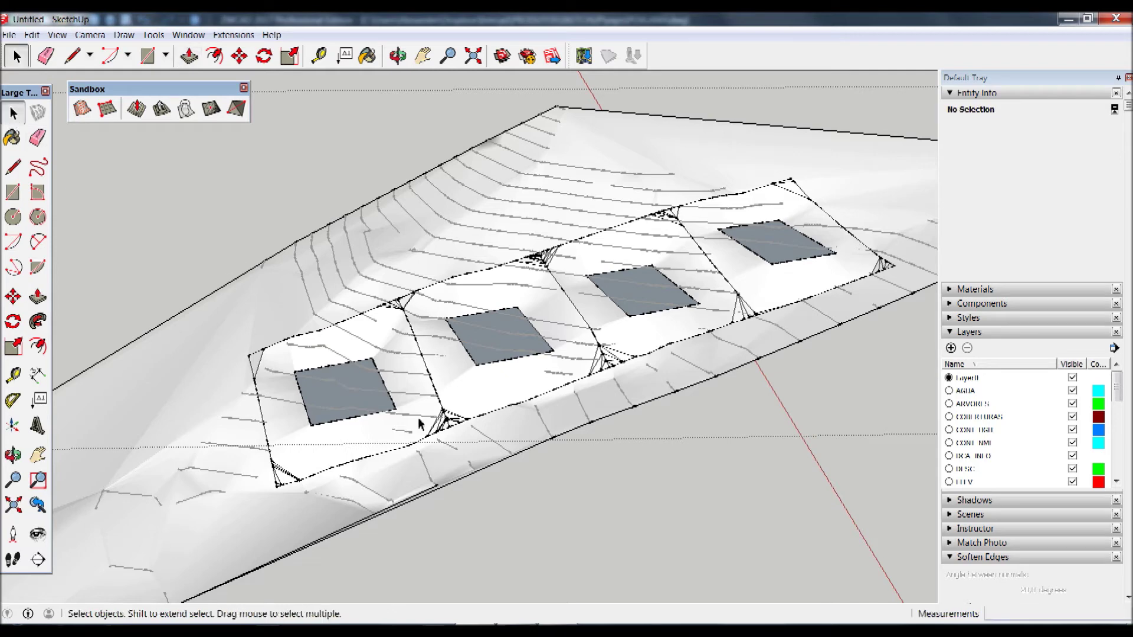
pyautogui.moveTo(461, 307); pyautogui.dragTo(463, 265, button='middle')
pyautogui.moveTo(461, 401)
pyautogui.mouseDown(button='middle')
pyautogui.moveTo(455, 443)
pyautogui.moveTo(463, 358)
pyautogui.moveTo(688, 357)
pyautogui.moveTo(617, 321)
pyautogui.moveTo(716, 362)
pyautogui.moveTo(812, 459)
pyautogui.moveTo(754, 549)
pyautogui.mouseUp(button='middle')
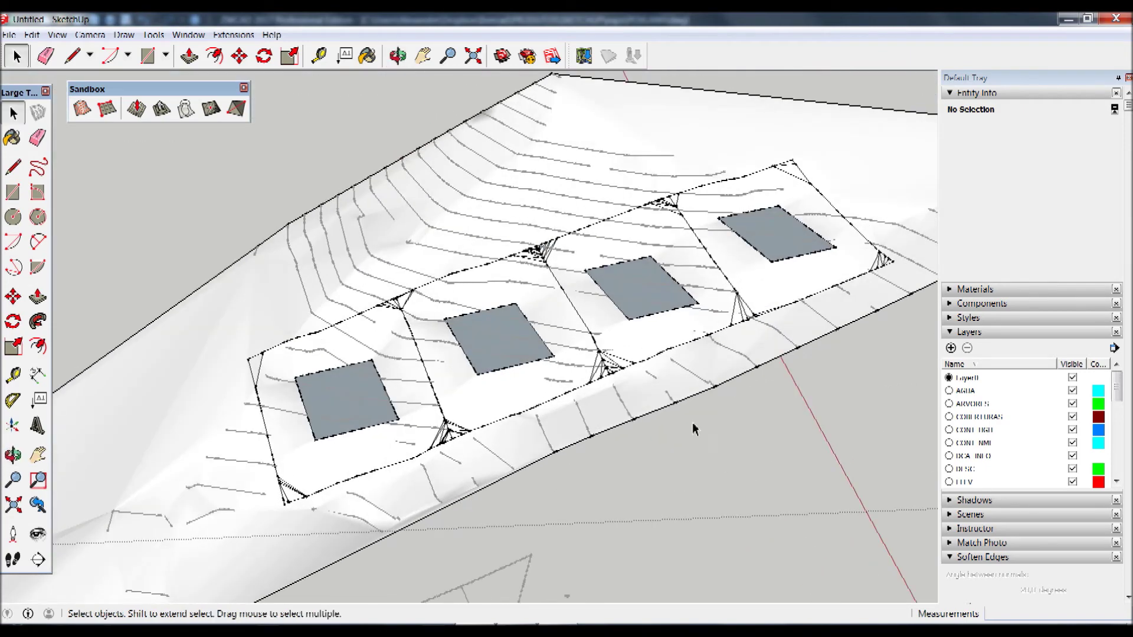
# Add a new layer named cotas_projecto and make it the current layer.
pyautogui.scroll(-3, 691, 461)
pyautogui.scroll(2, 671, 518)
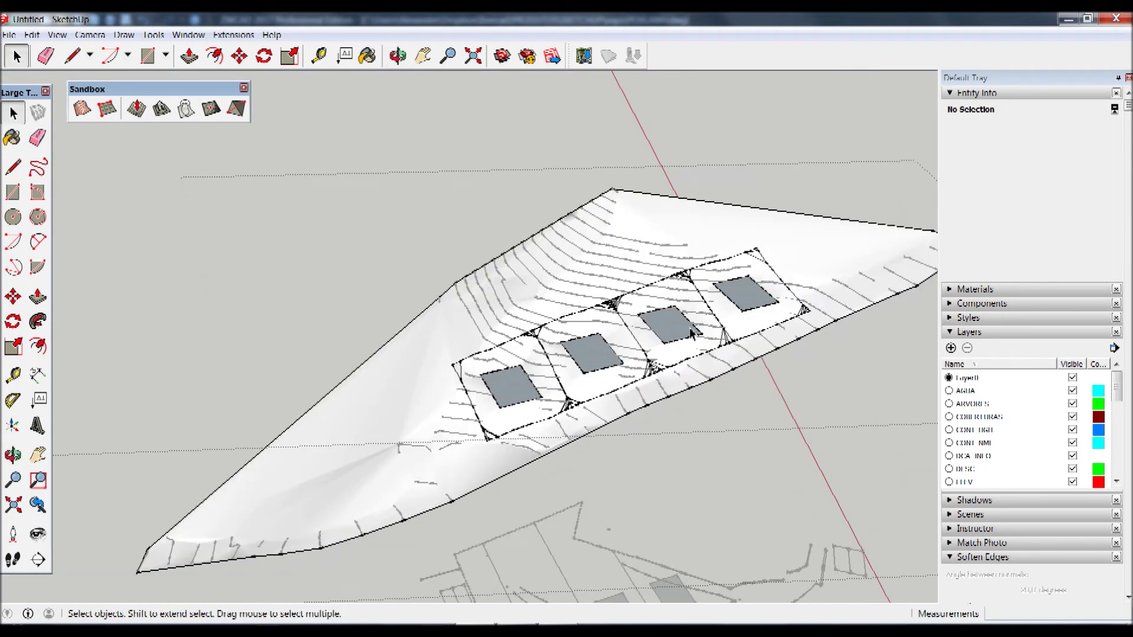
pyautogui.moveTo(736, 445); pyautogui.dragTo(708, 392, button='middle')
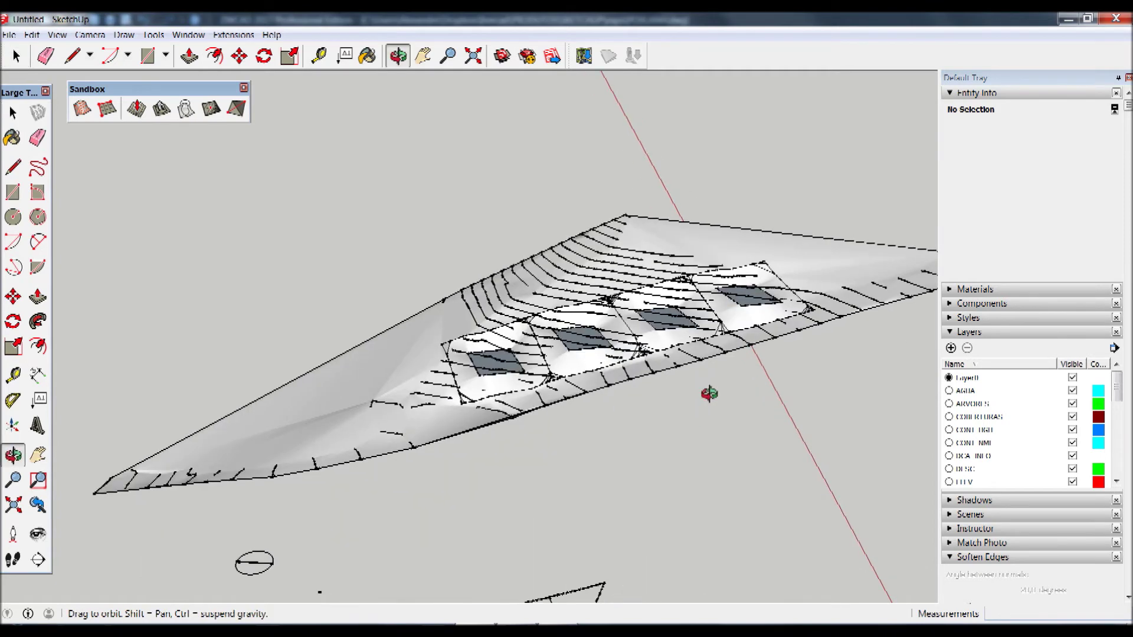
pyautogui.click(951, 349)
pyautogui.write('cotas_projeto')
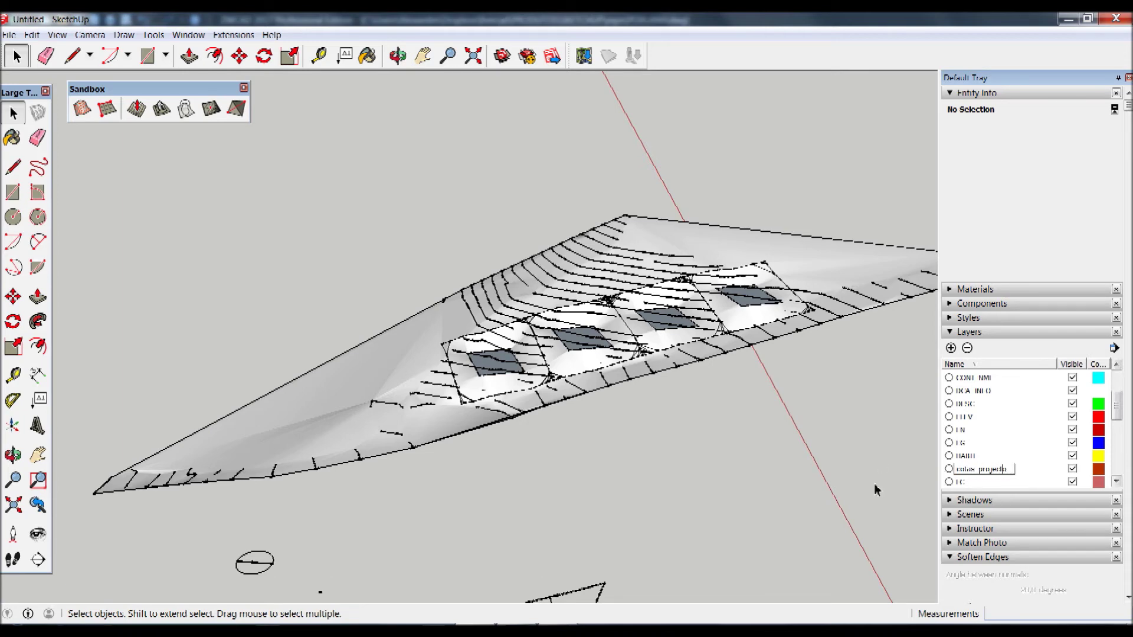
pyautogui.click(949, 469)
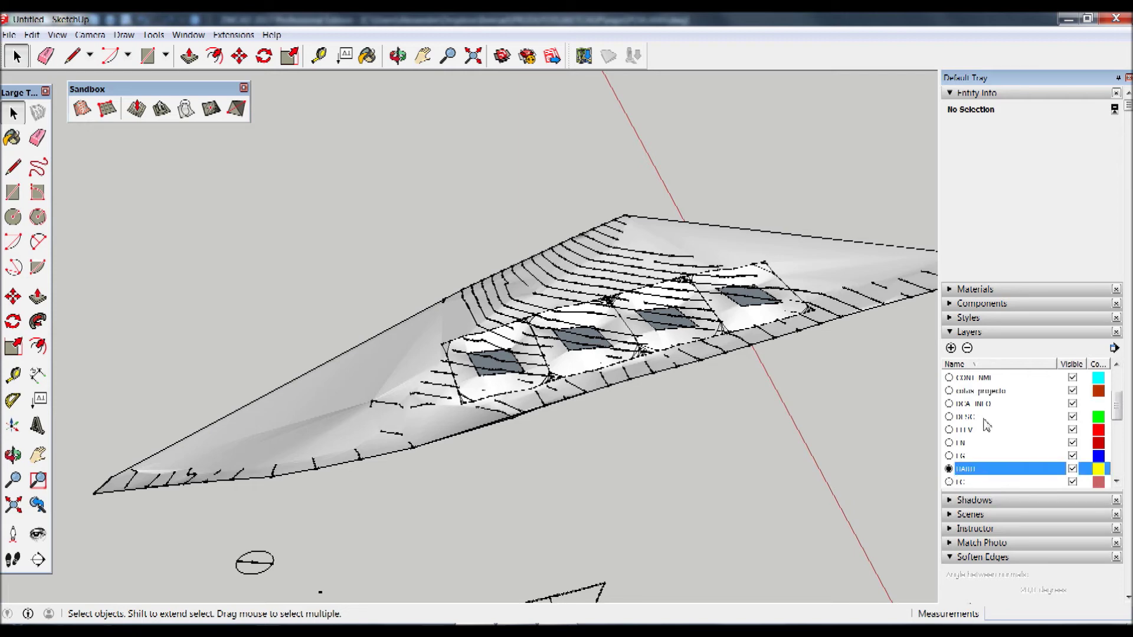
pyautogui.click(949, 390)
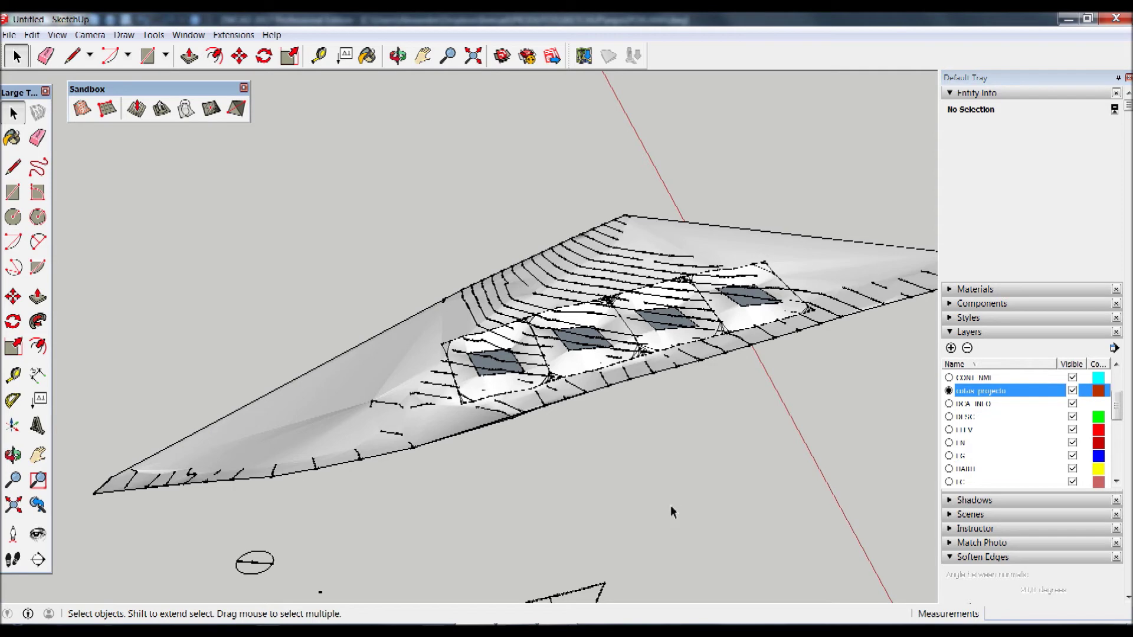
# Tilt the view to see the whole terrain.
pyautogui.scroll(-3, 641, 475)
pyautogui.scroll(-2, 690, 501)
pyautogui.moveTo(557, 532)
pyautogui.mouseDown(button='middle')
pyautogui.moveTo(559, 438)
pyautogui.moveTo(439, 523)
pyautogui.mouseUp(button='middle')
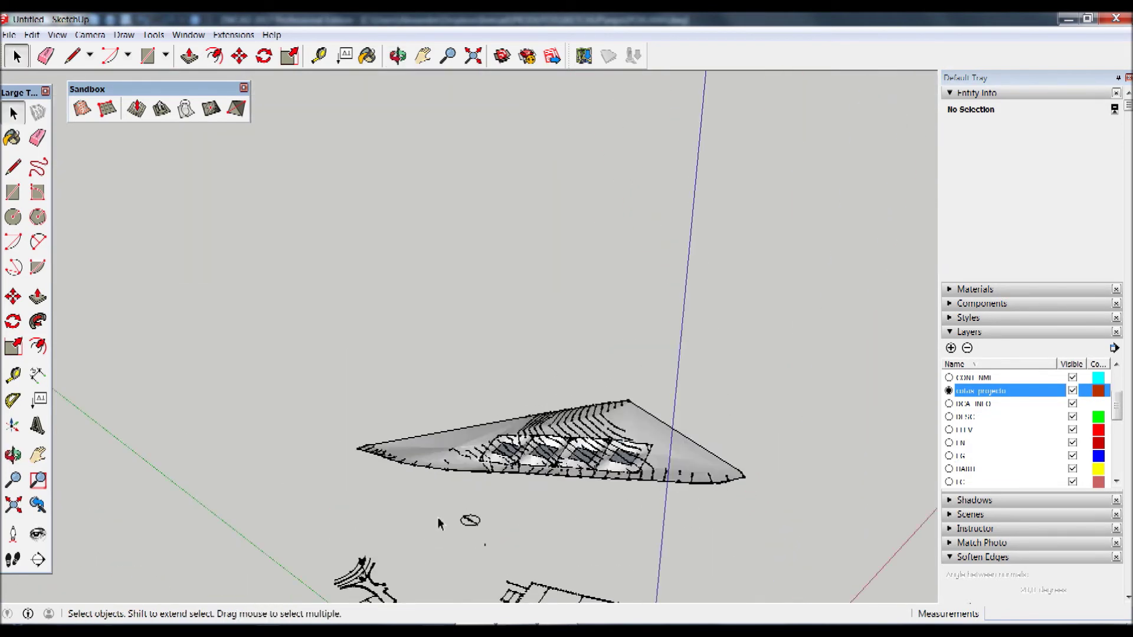
pyautogui.click(90, 35)
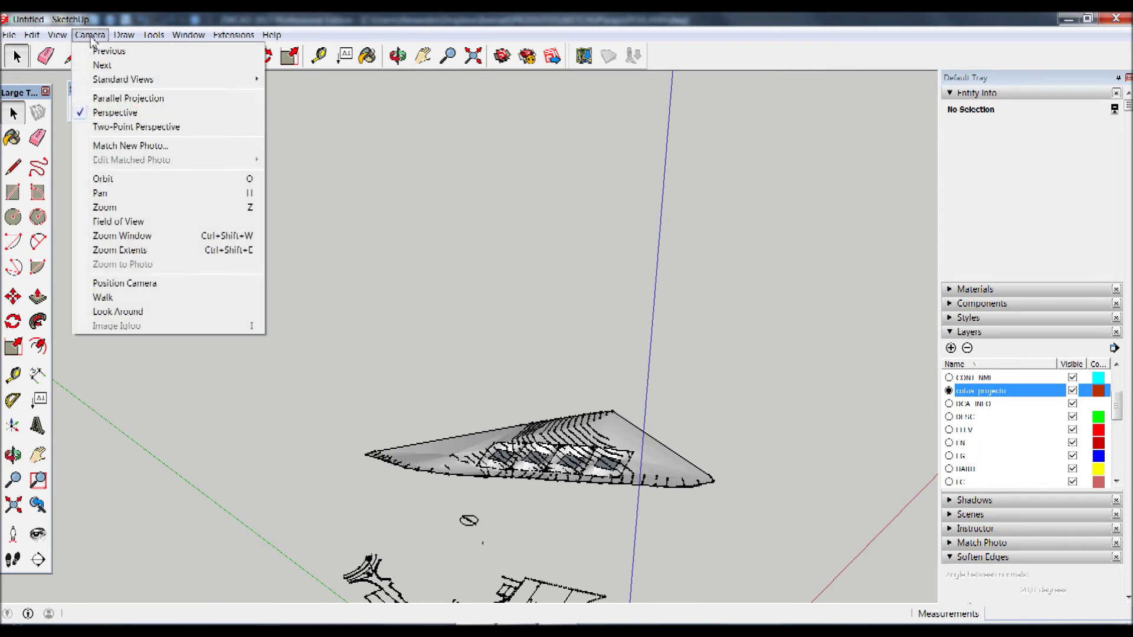
pyautogui.moveTo(123, 79)
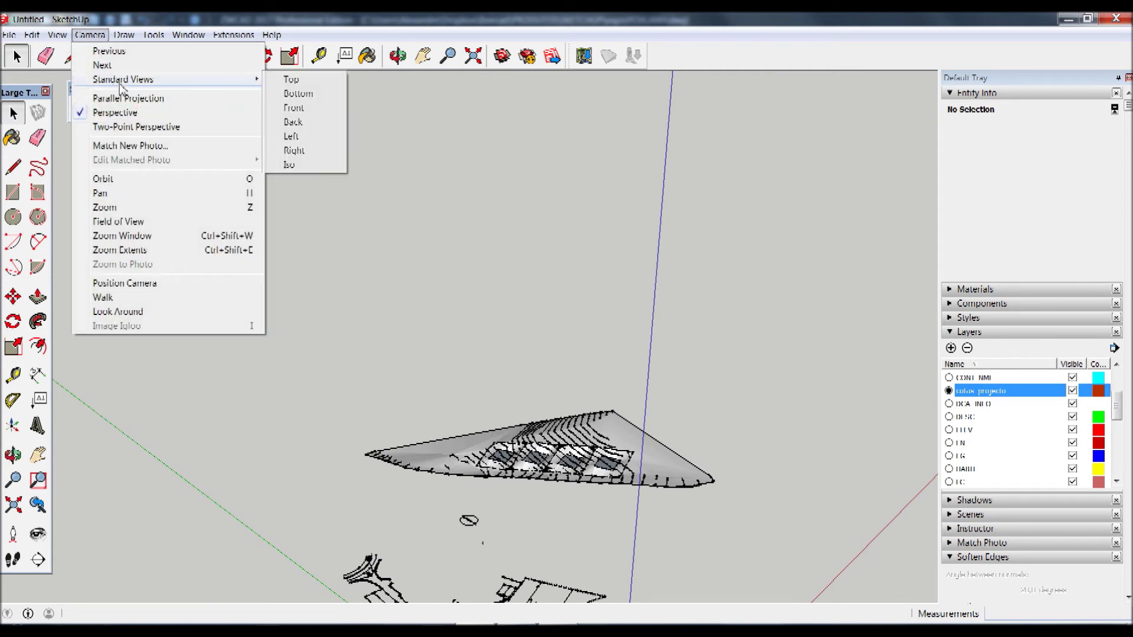
# Switch to the Top standard view with parallel projection.
pyautogui.click(308, 77)
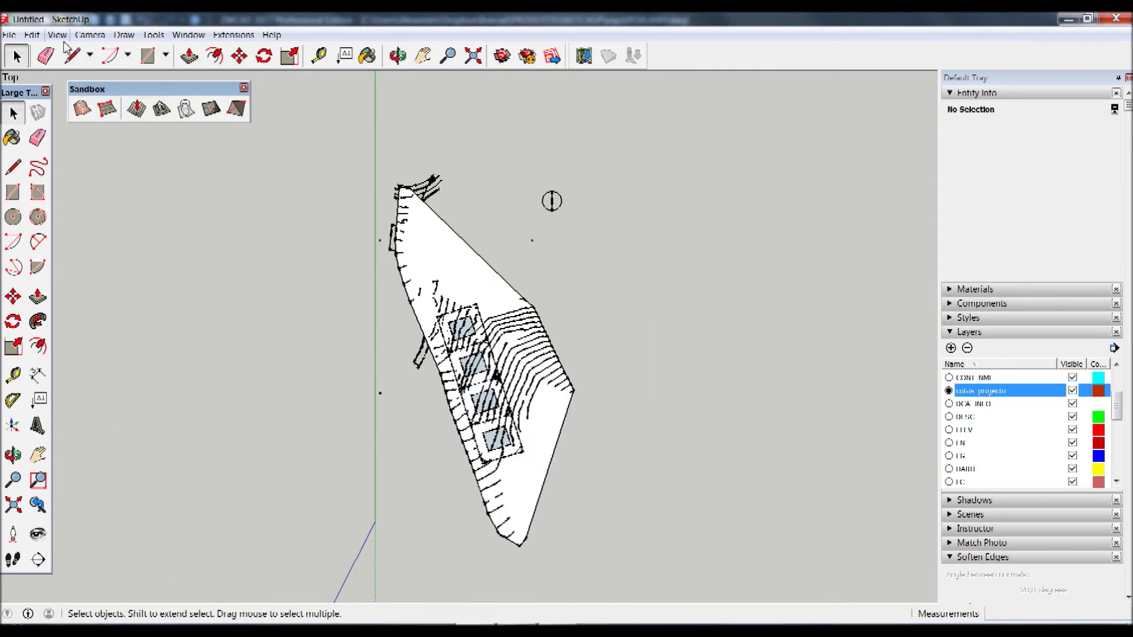
pyautogui.click(89, 35)
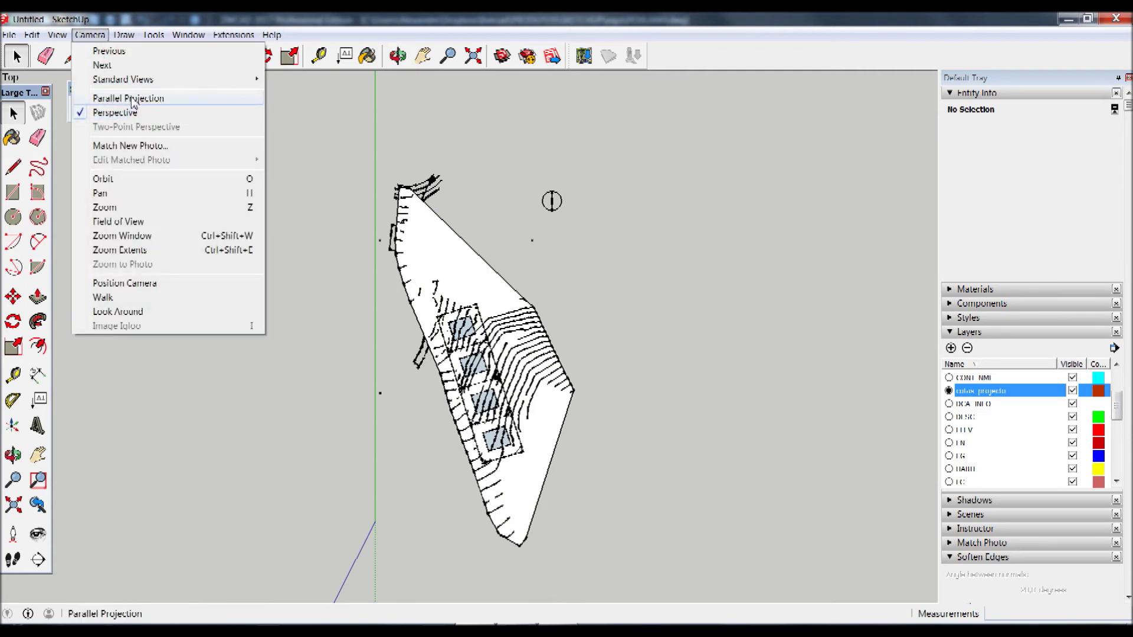
pyautogui.click(132, 98)
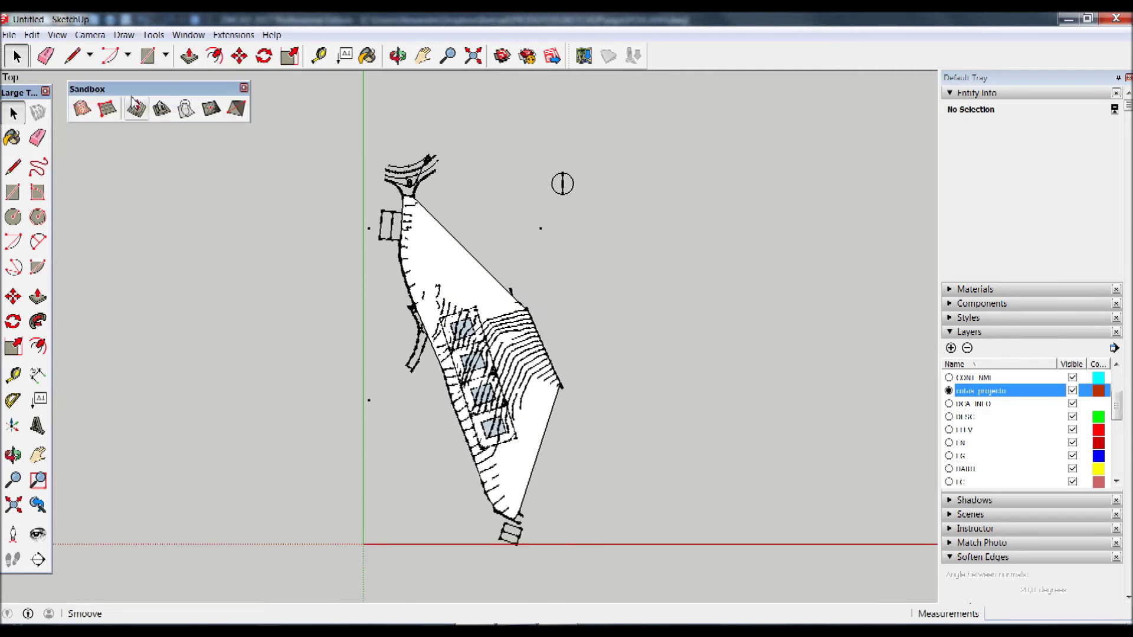
# Draw a rectangle from the origin to beyond the terrain, then orbit to 3D.
pyautogui.click(12, 200)
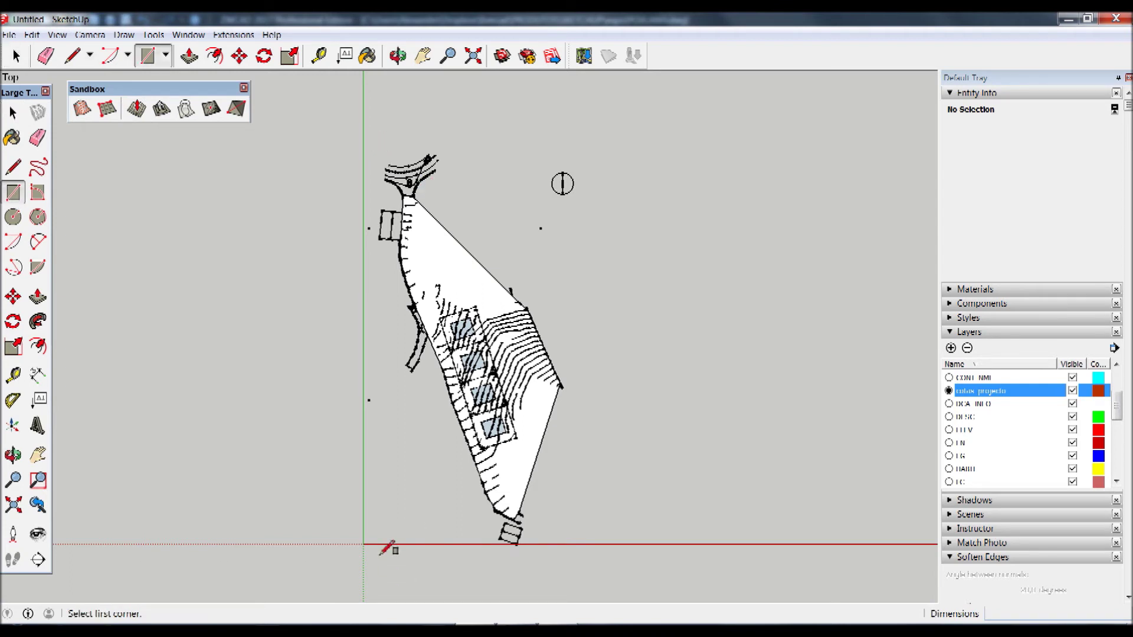
pyautogui.click(363, 545)
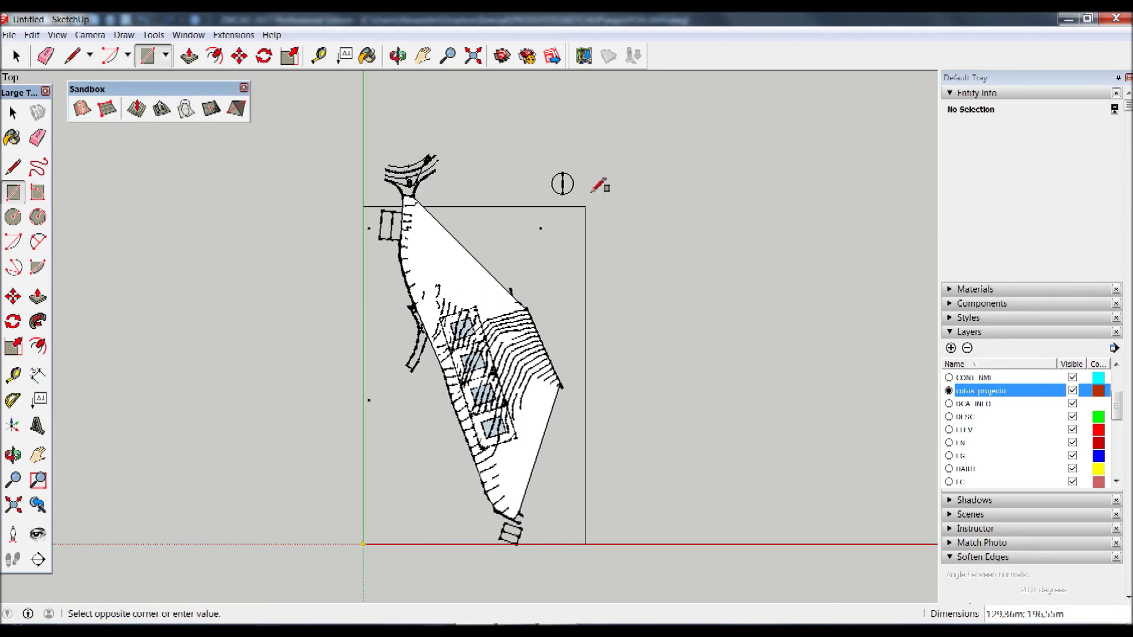
pyautogui.click(580, 145)
pyautogui.moveTo(497, 506); pyautogui.dragTo(536, 274, button='middle')
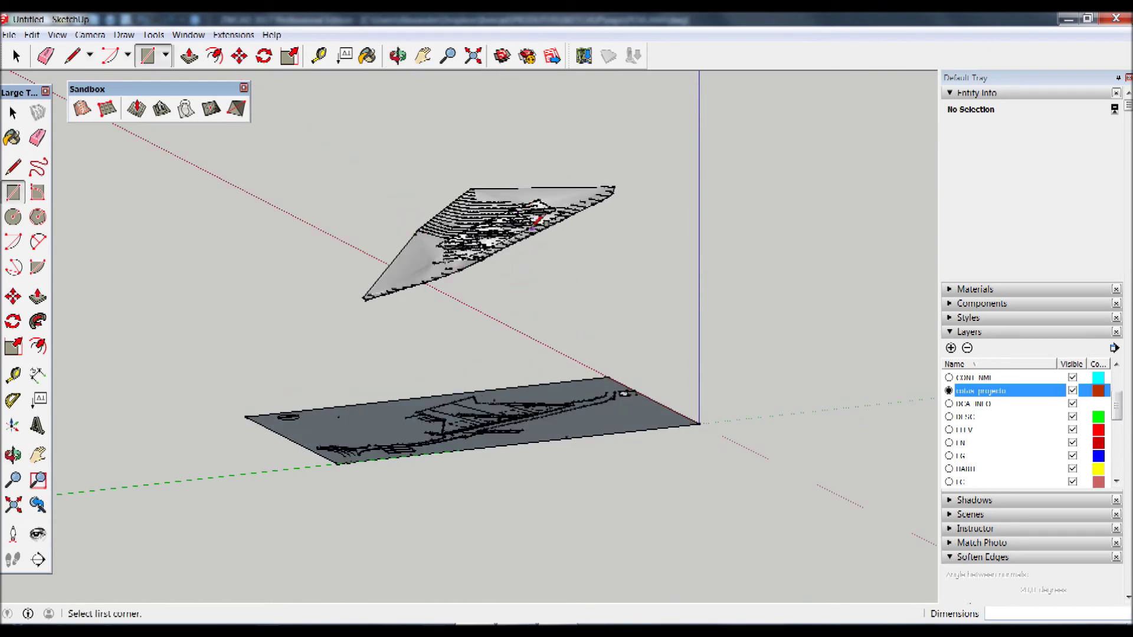
# Undo the ground rectangle just drawn.
pyautogui.scroll(2, 444, 249)
pyautogui.moveTo(354, 307); pyautogui.dragTo(546, 328, button='middle')
pyautogui.click(13, 113)
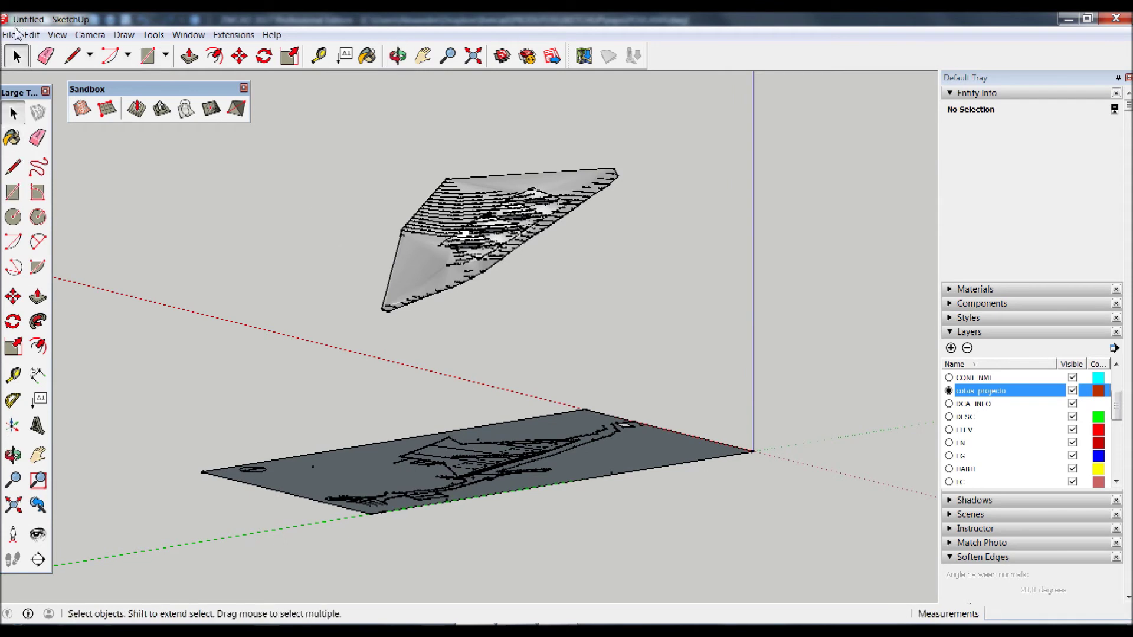
pyautogui.click(31, 35)
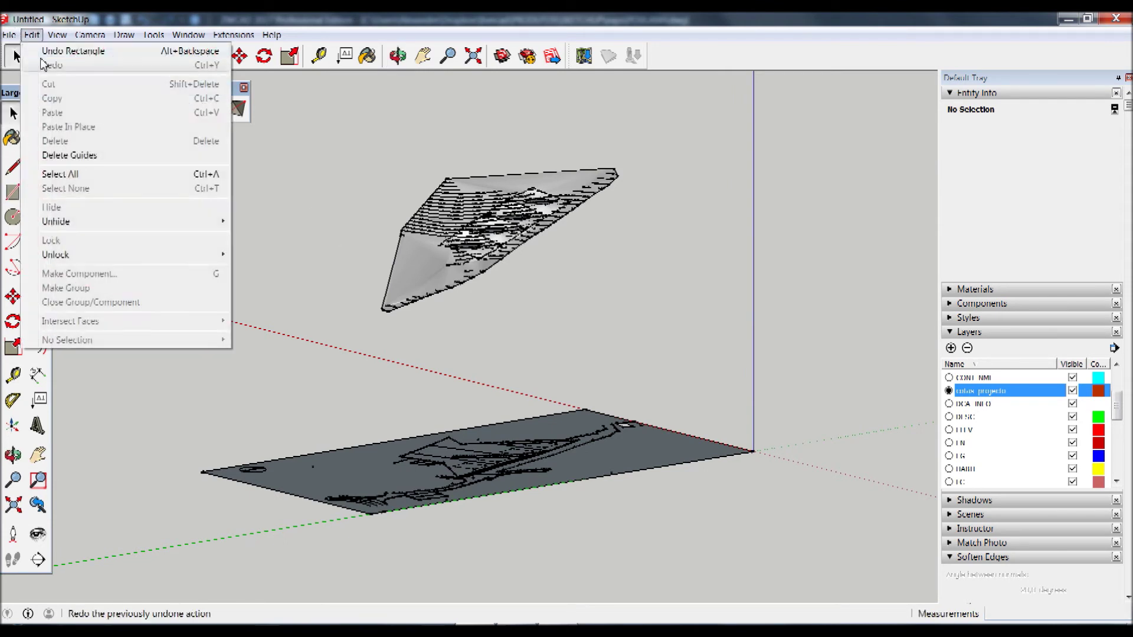
# Delete the flat linework beneath the terrain and return to the Top view.
pyautogui.moveTo(506, 430)
pyautogui.mouseDown(button='middle')
pyautogui.moveTo(480, 423)
pyautogui.moveTo(603, 511)
pyautogui.mouseUp(button='middle')
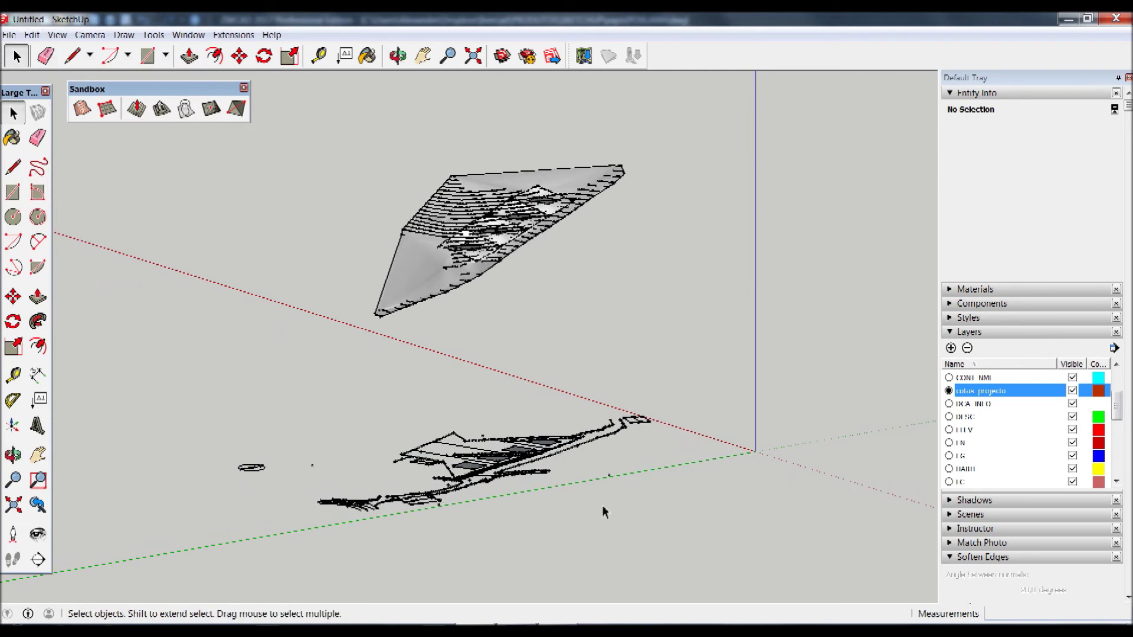
pyautogui.moveTo(562, 404)
pyautogui.mouseDown(button='middle')
pyautogui.moveTo(567, 493)
pyautogui.moveTo(465, 455)
pyautogui.moveTo(405, 375)
pyautogui.moveTo(421, 363)
pyautogui.mouseUp(button='middle')
pyautogui.moveTo(159, 354); pyautogui.dragTo(770, 556)
pyautogui.press('Delete')
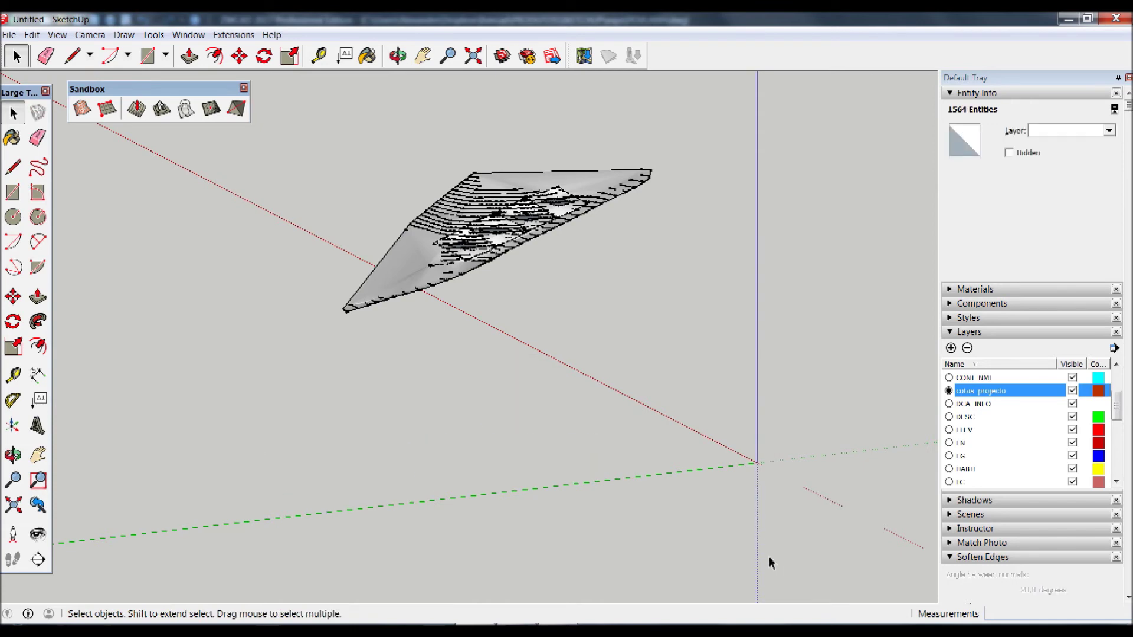
pyautogui.click(56, 36)
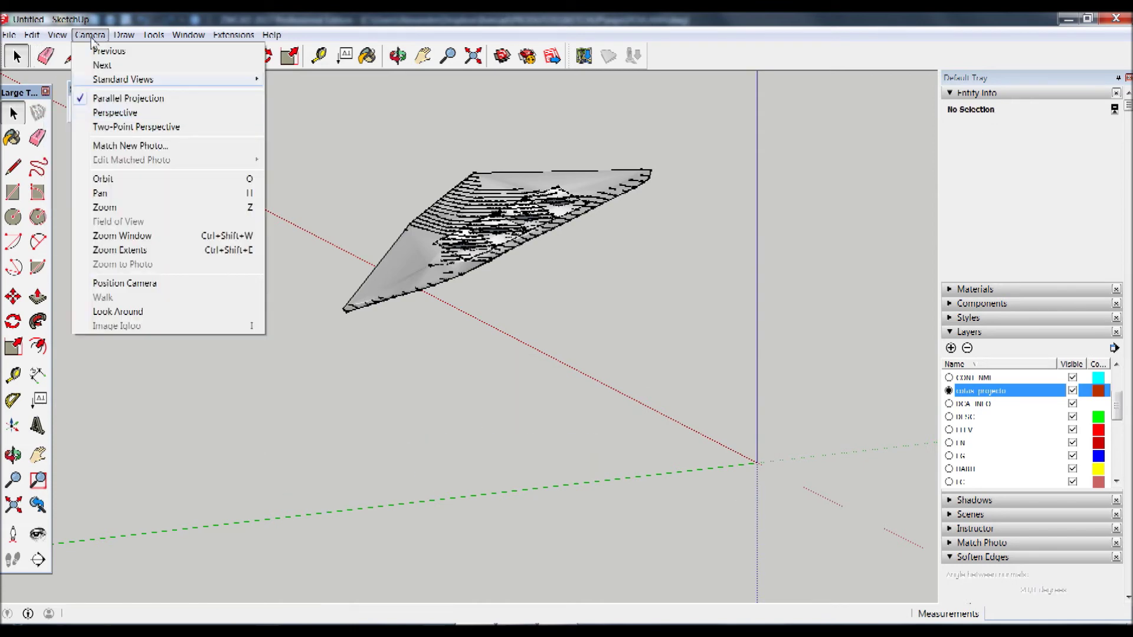
pyautogui.moveTo(123, 80)
pyautogui.click(317, 81)
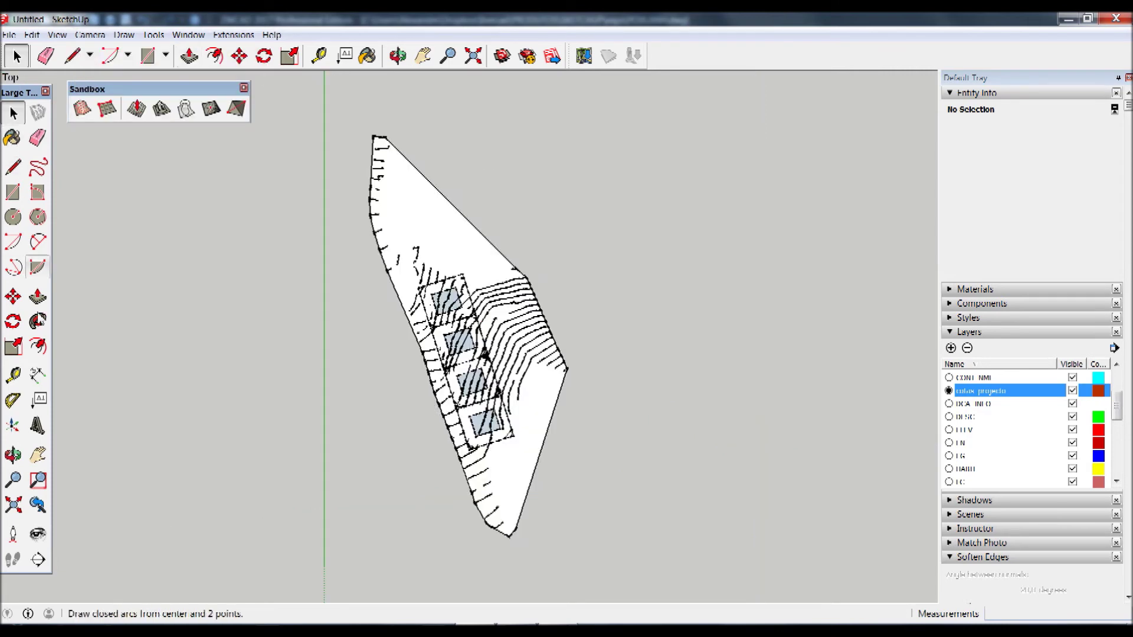
# Draw a rectangle enclosing the terrain outline from below its left side, then orbit to perspective.
pyautogui.click(13, 192)
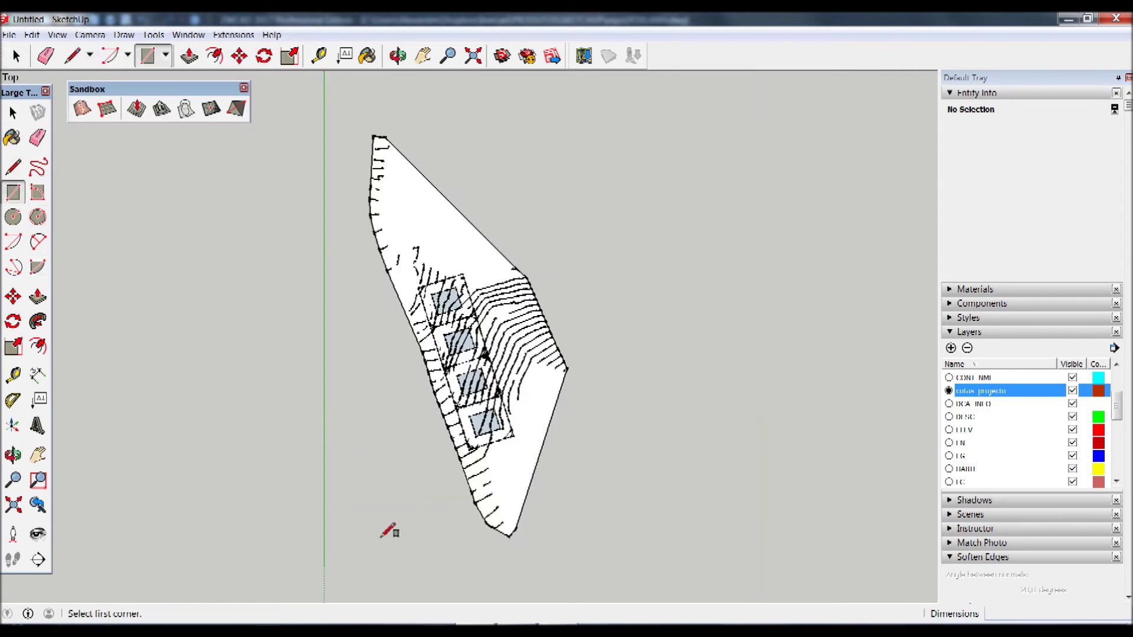
pyautogui.click(324, 568)
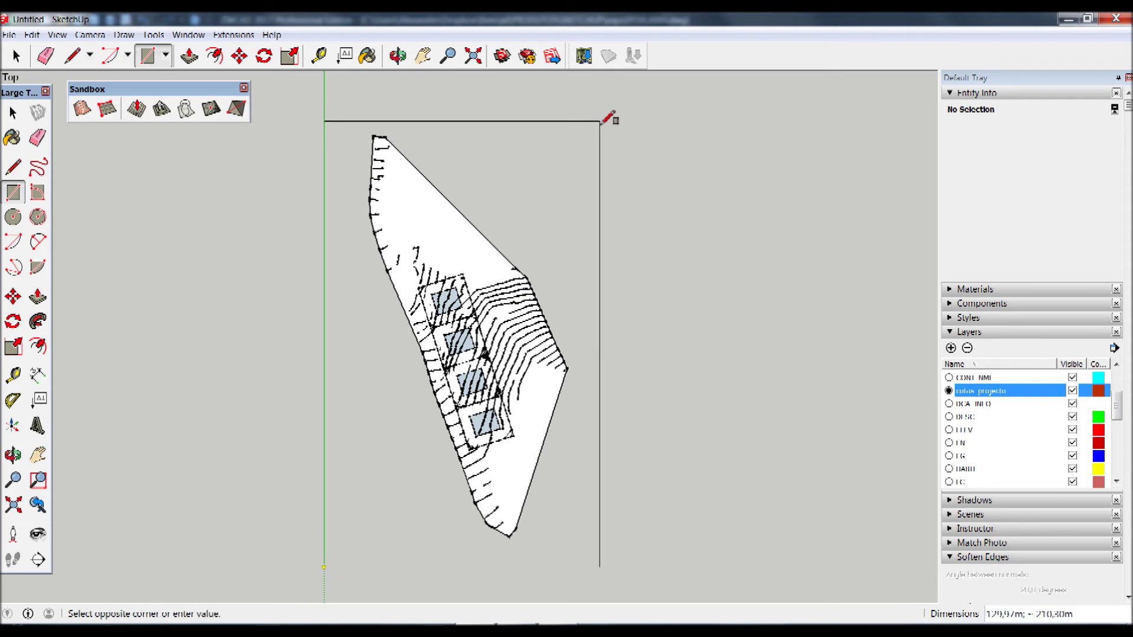
pyautogui.click(600, 118)
pyautogui.moveTo(577, 361); pyautogui.dragTo(809, 167, button='middle')
pyautogui.press('o')
pyautogui.moveTo(561, 417)
pyautogui.mouseDown()
pyautogui.moveTo(507, 550)
pyautogui.moveTo(763, 536)
pyautogui.moveTo(496, 525)
pyautogui.mouseUp()
pyautogui.press('r')
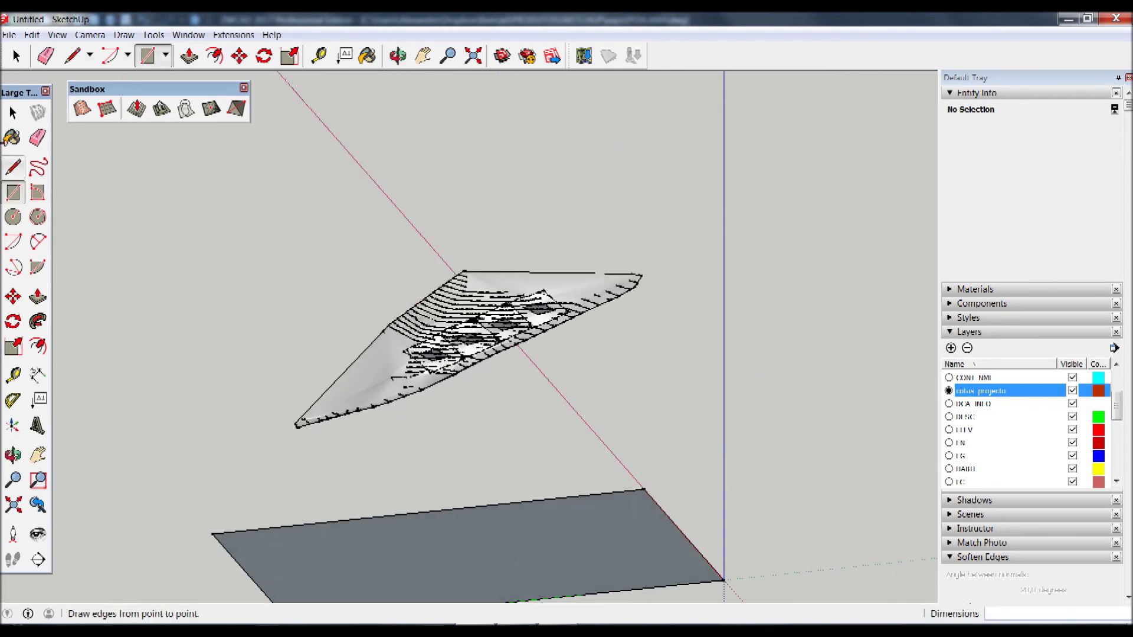
pyautogui.click(14, 114)
# Select the ground rectangle face with its edges and pick it up for moving.
pyautogui.doubleClick(555, 588)
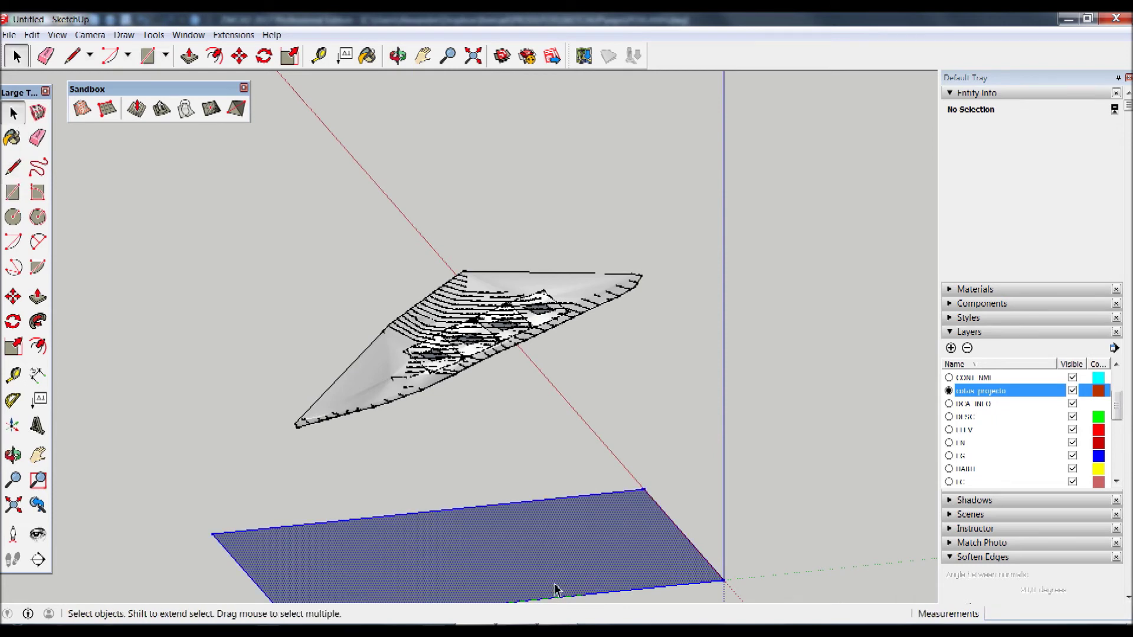
pyautogui.moveTo(532, 577); pyautogui.dragTo(733, 518, button='middle')
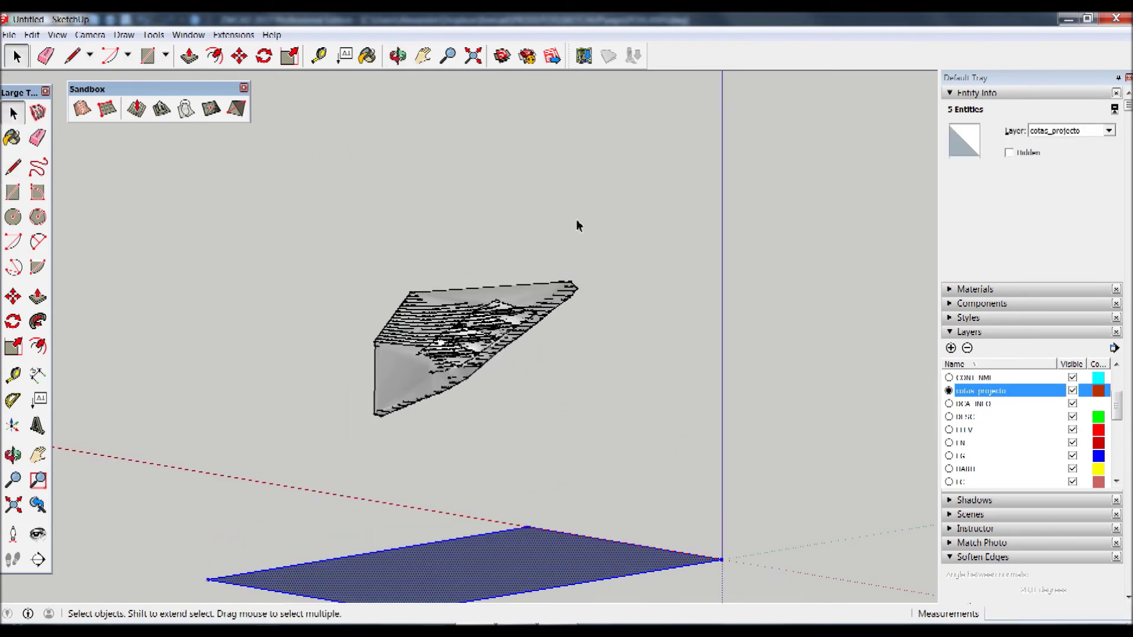
pyautogui.click(13, 297)
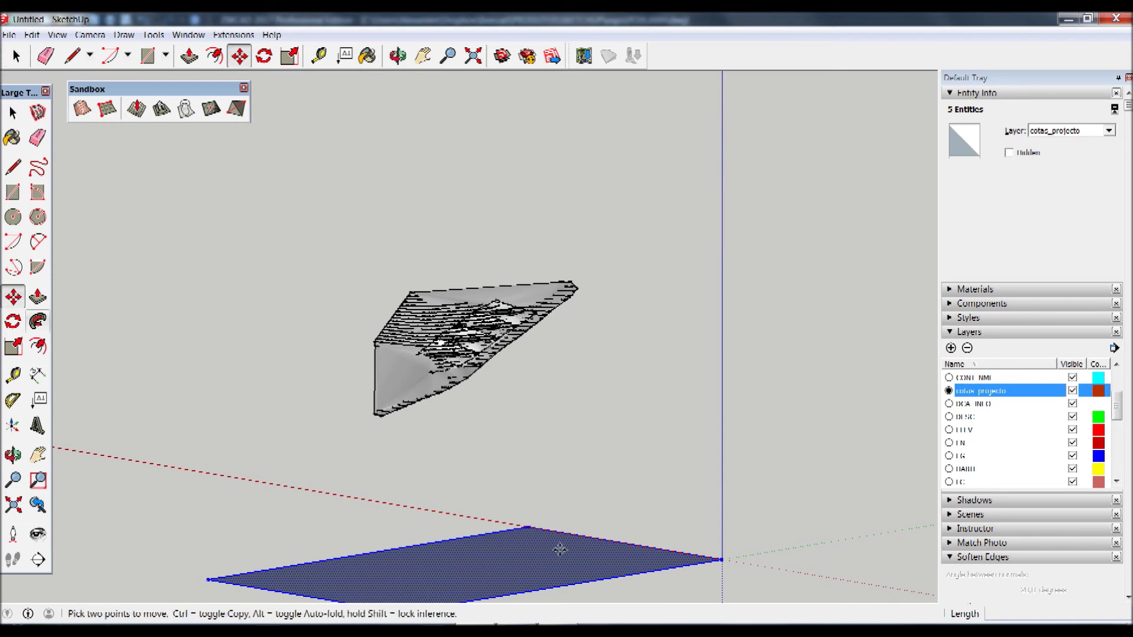
pyautogui.moveTo(425, 570)
pyautogui.mouseDown(button='middle')
pyautogui.moveTo(437, 572)
pyautogui.moveTo(425, 490)
pyautogui.mouseUp(button='middle')
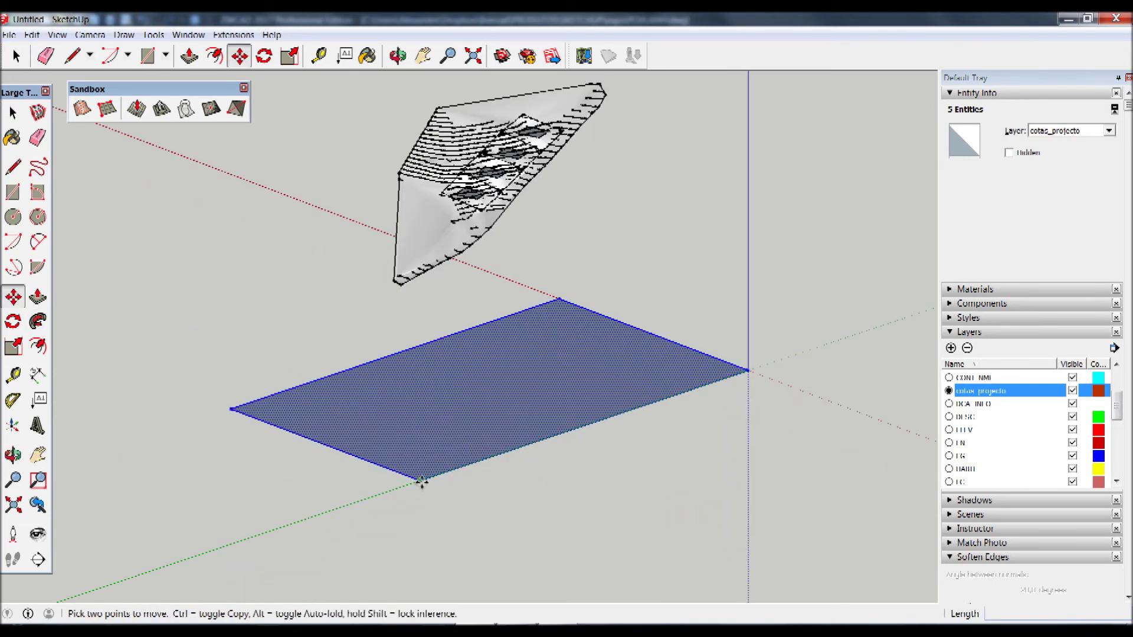
pyautogui.click(422, 481)
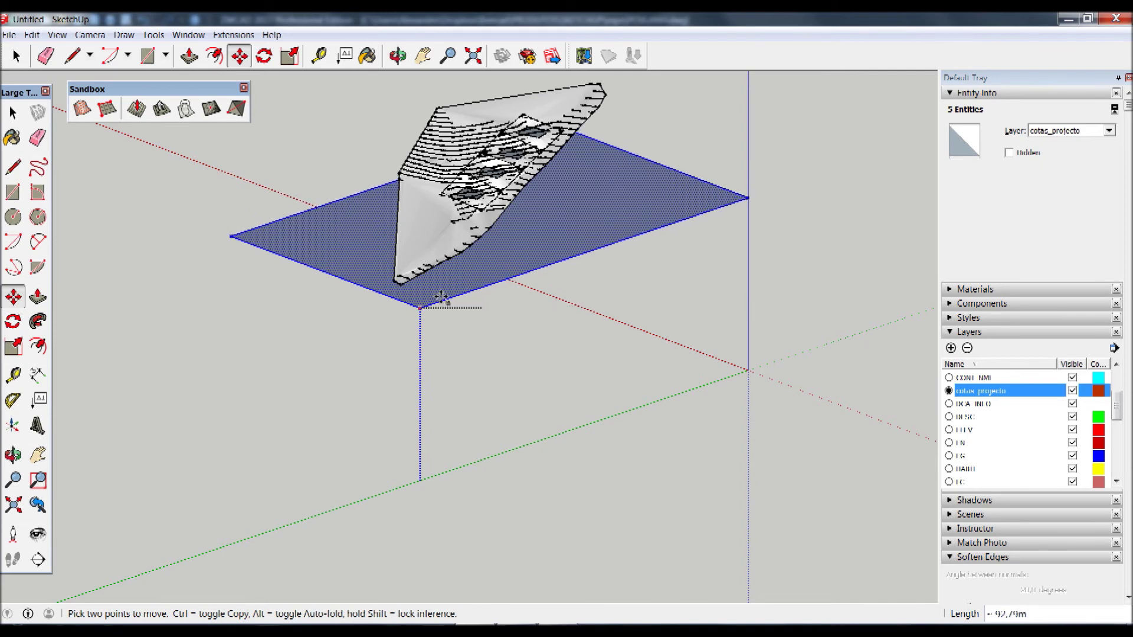
# Raise the rectangle 91,00m up the blue axis to the terrain's lowest corner.
pyautogui.click(408, 288)
pyautogui.moveTo(407, 288)
pyautogui.mouseDown(button='middle')
pyautogui.moveTo(407, 320)
pyautogui.moveTo(400, 298)
pyautogui.mouseUp(button='middle')
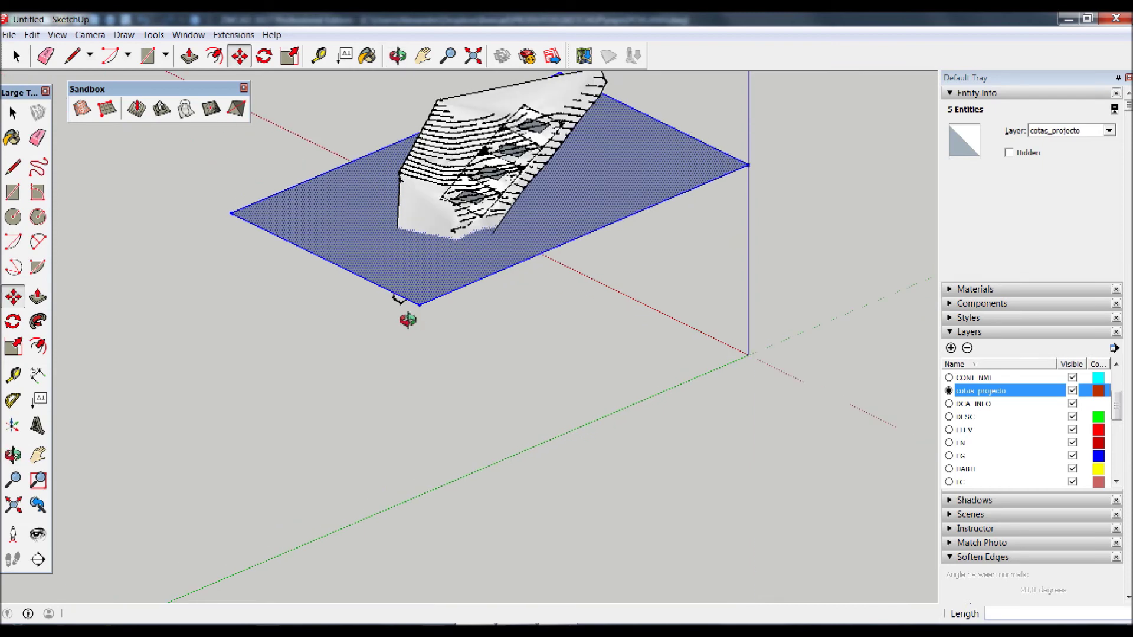
pyautogui.scroll(3, 405, 292)
pyautogui.scroll(2, 407, 292)
pyautogui.scroll(2, 416, 297)
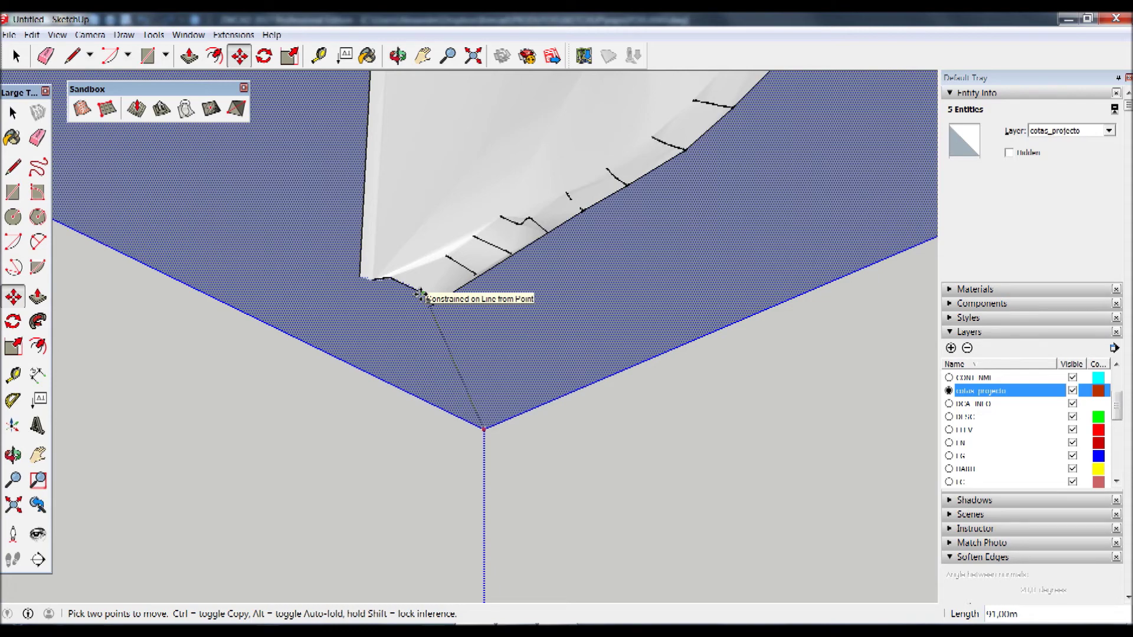
pyautogui.click(420, 293)
pyautogui.scroll(2, 448, 310)
pyautogui.scroll(1, 446, 305)
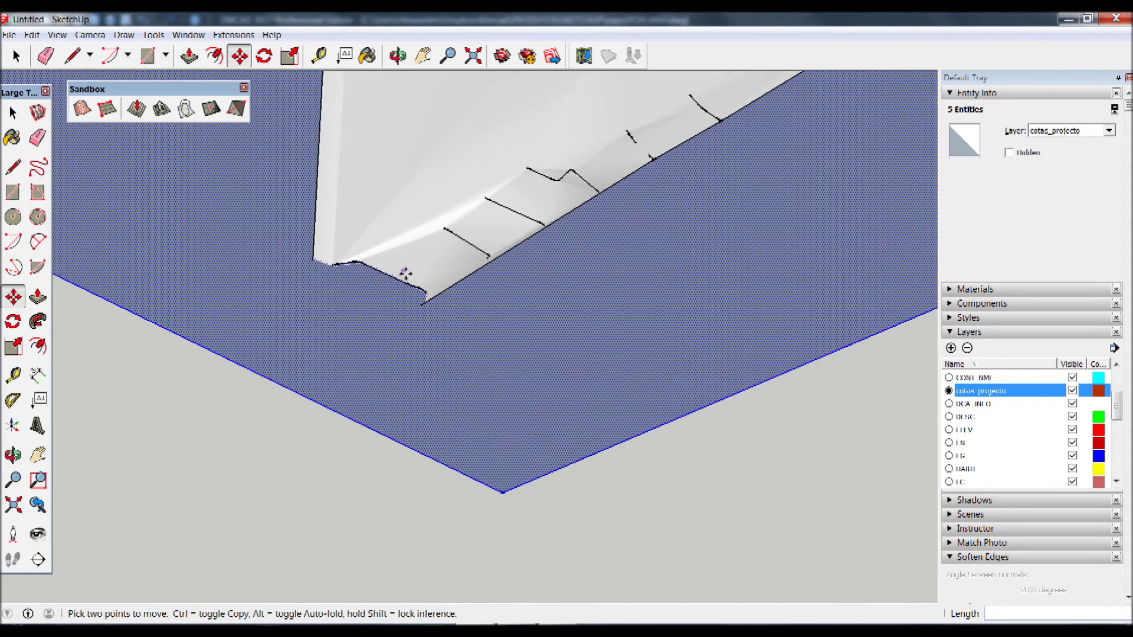
pyautogui.scroll(1, 404, 273)
pyautogui.scroll(2, 405, 273)
pyautogui.scroll(-2, 405, 275)
pyautogui.scroll(-2, 406, 283)
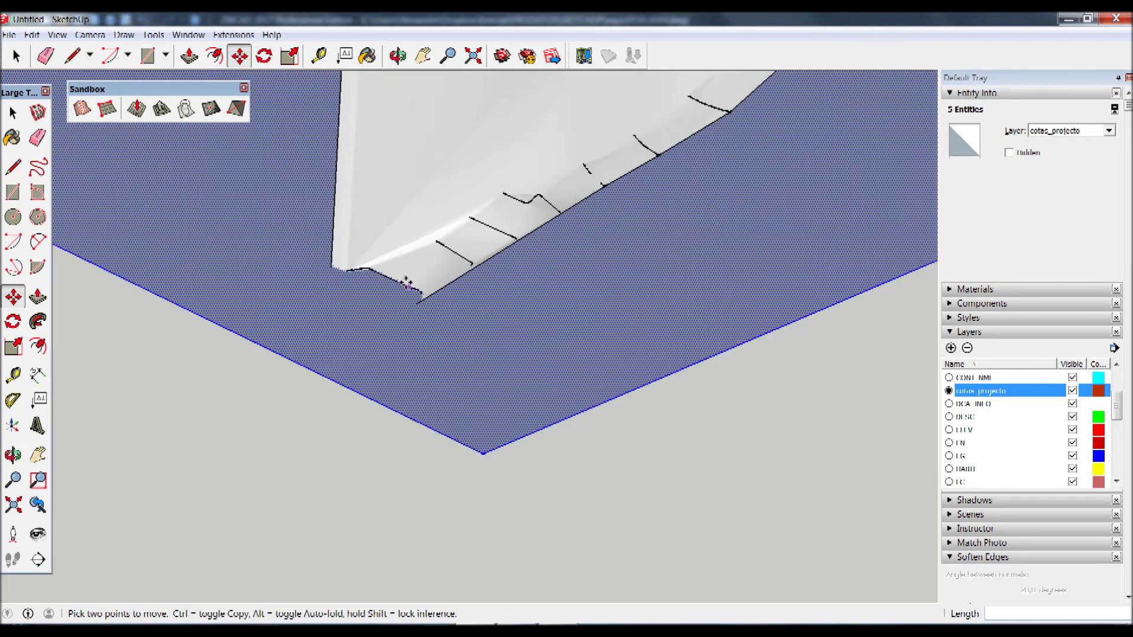
pyautogui.scroll(-2, 407, 284)
pyautogui.scroll(-3, 416, 290)
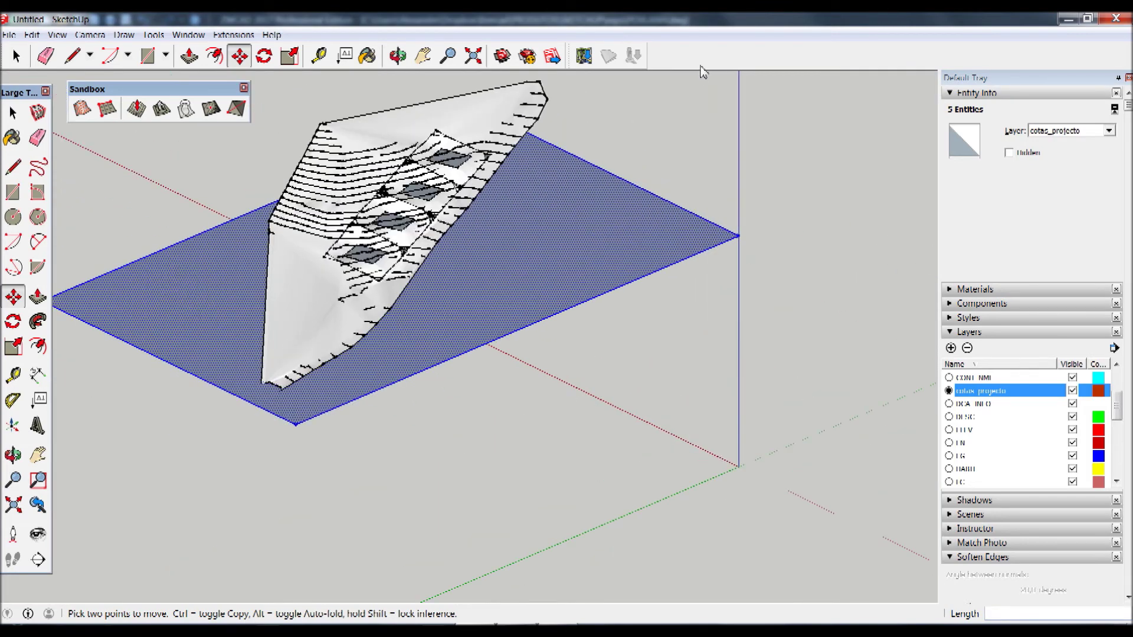
pyautogui.moveTo(702, 72); pyautogui.dragTo(690, 80, button='middle')
pyautogui.moveTo(471, 120); pyautogui.dragTo(396, 151, button='middle')
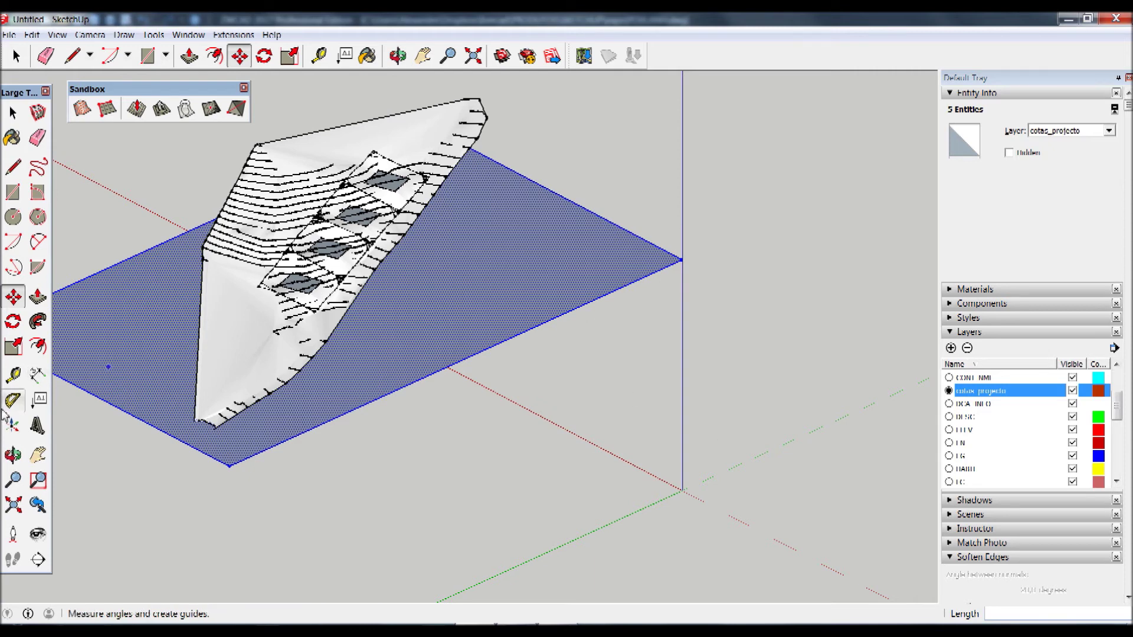
# Copy the plane 1 m apart, array it 30x, then add several more layers to the stack.
pyautogui.moveTo(147, 501)
pyautogui.mouseDown(button='middle')
pyautogui.moveTo(579, 405)
pyautogui.moveTo(528, 425)
pyautogui.moveTo(537, 423)
pyautogui.mouseUp(button='middle')
pyautogui.moveTo(683, 370)
pyautogui.mouseDown(button='middle')
pyautogui.moveTo(645, 392)
pyautogui.moveTo(506, 118)
pyautogui.moveTo(506, 134)
pyautogui.mouseUp(button='middle')
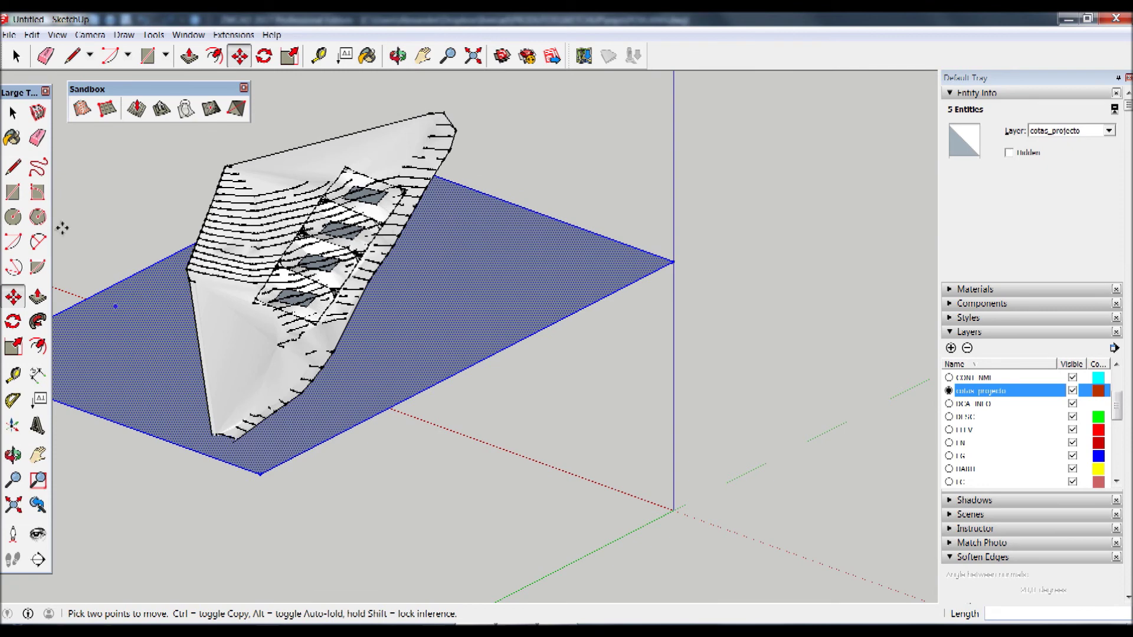
pyautogui.click(675, 262)
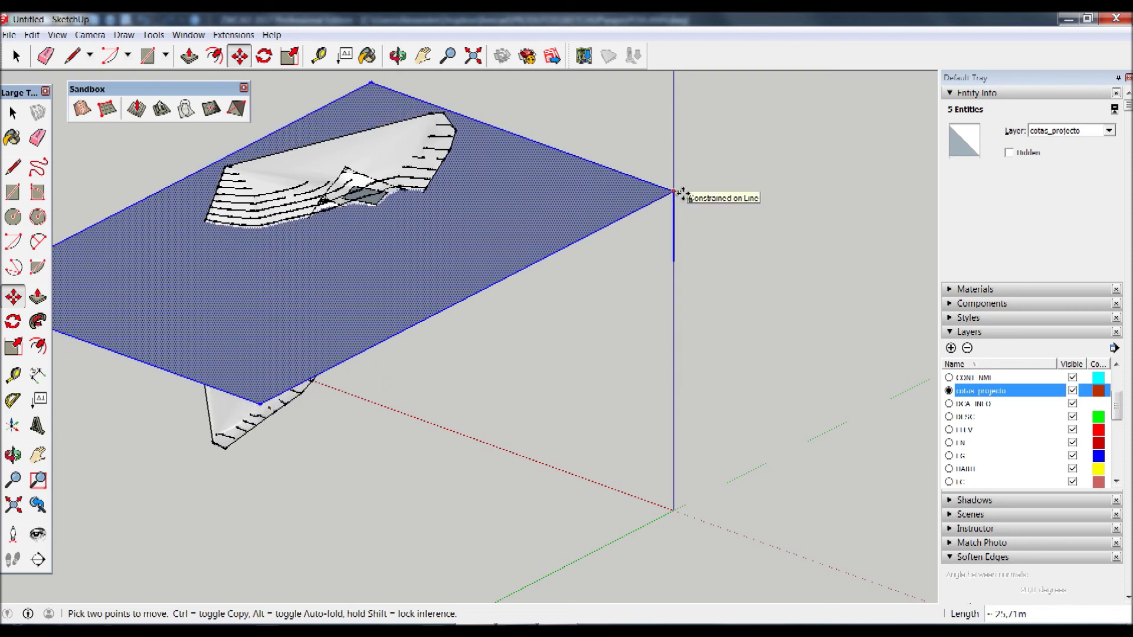
pyautogui.press('ctrl')
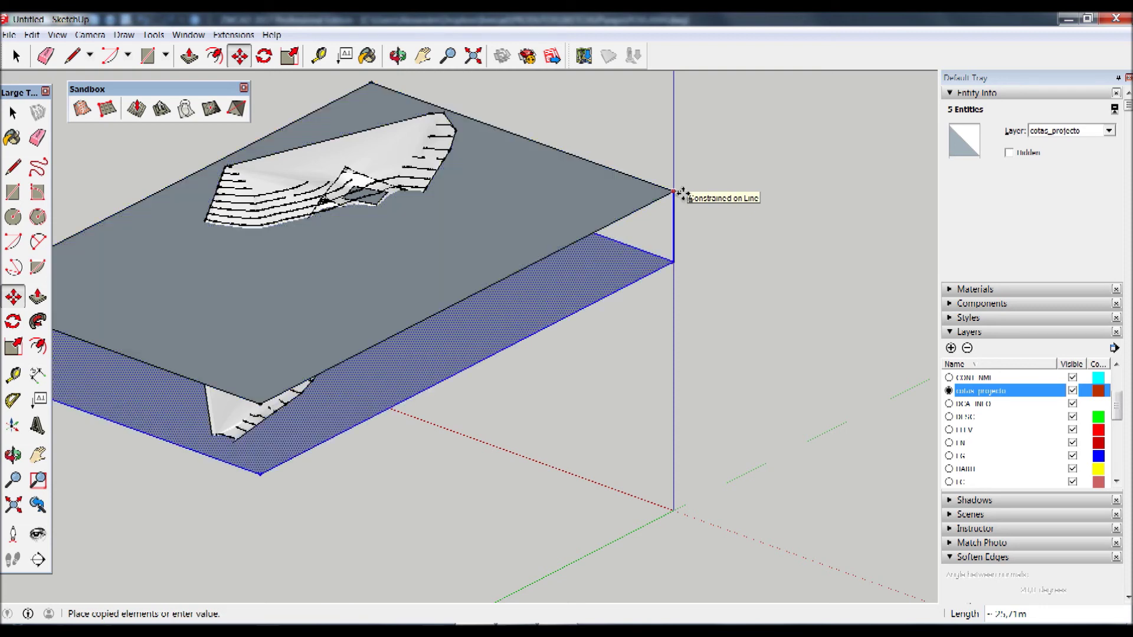
pyautogui.write('1')
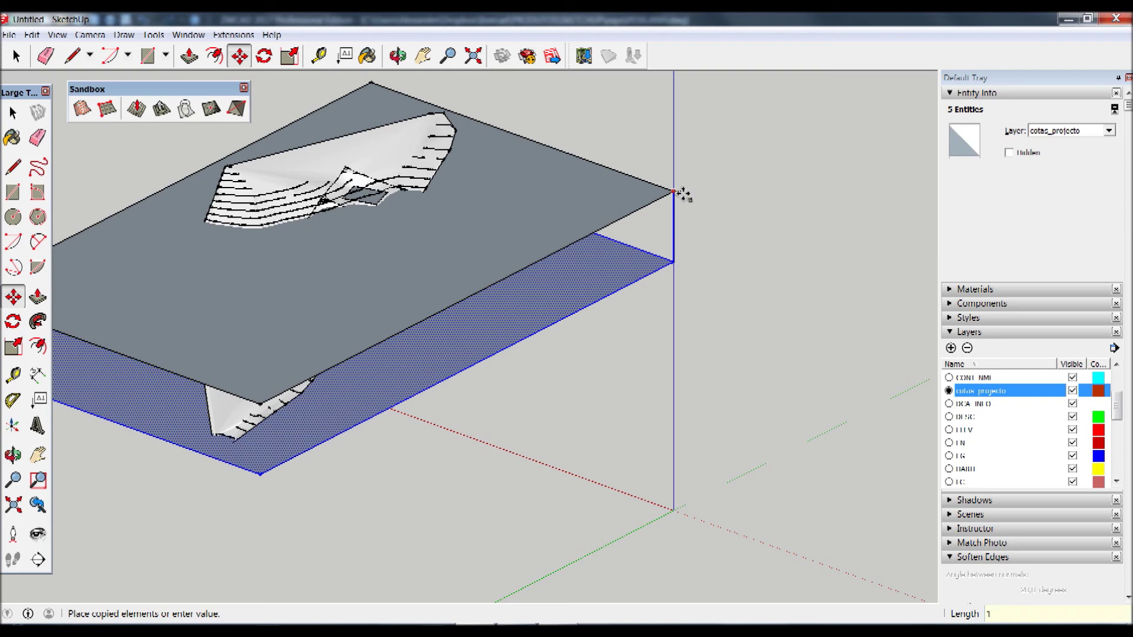
pyautogui.write('80')
pyautogui.press('Return')
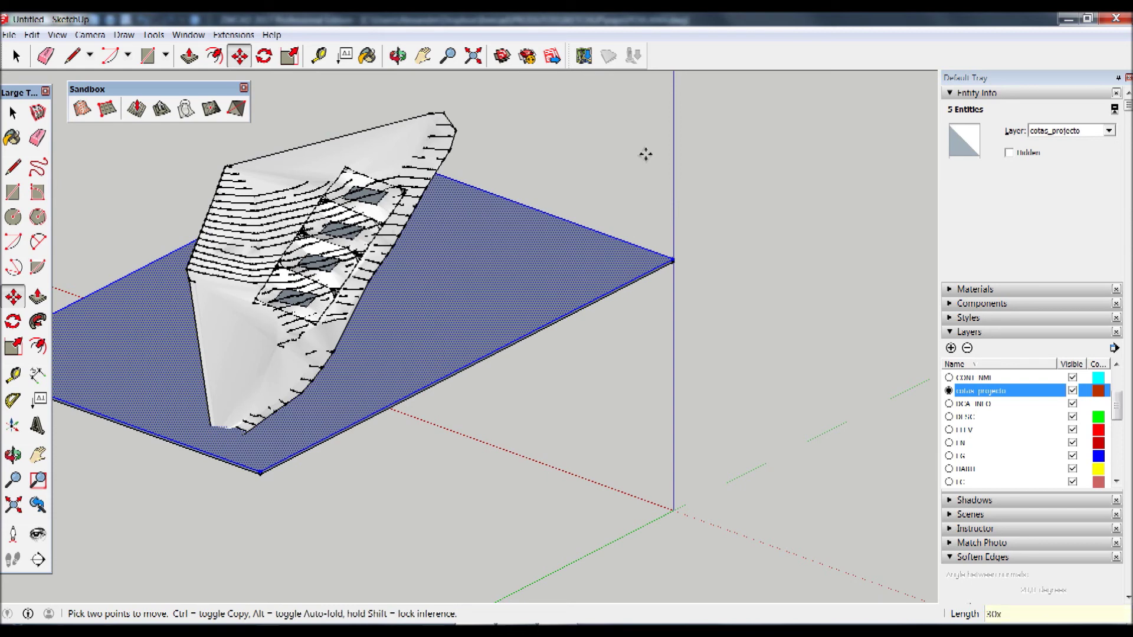
pyautogui.press('Return')
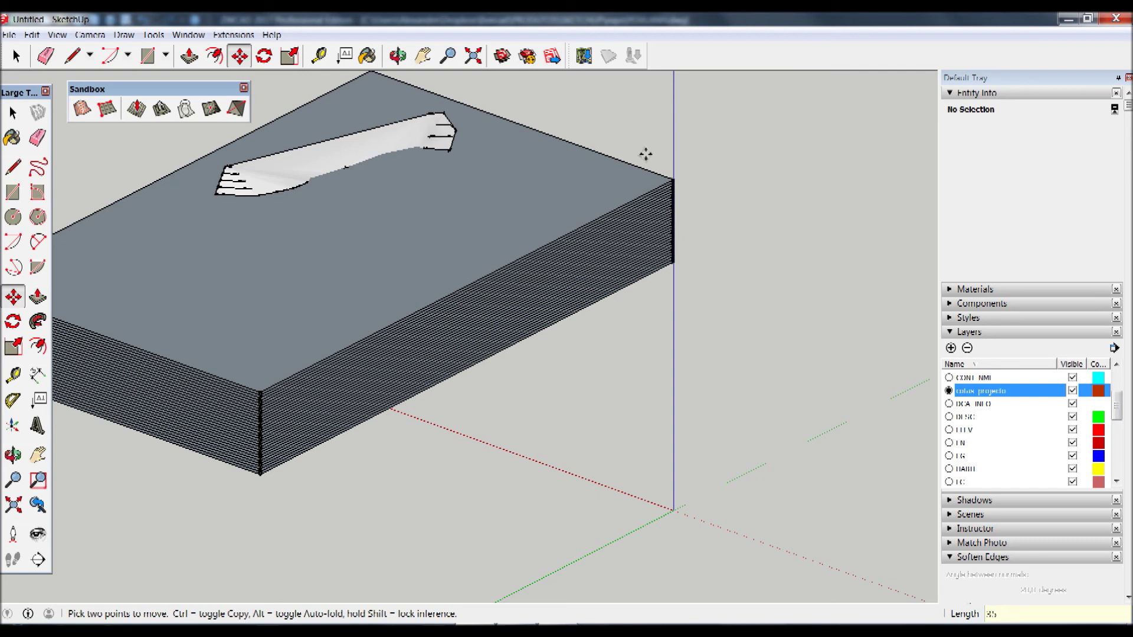
pyautogui.press('Return')
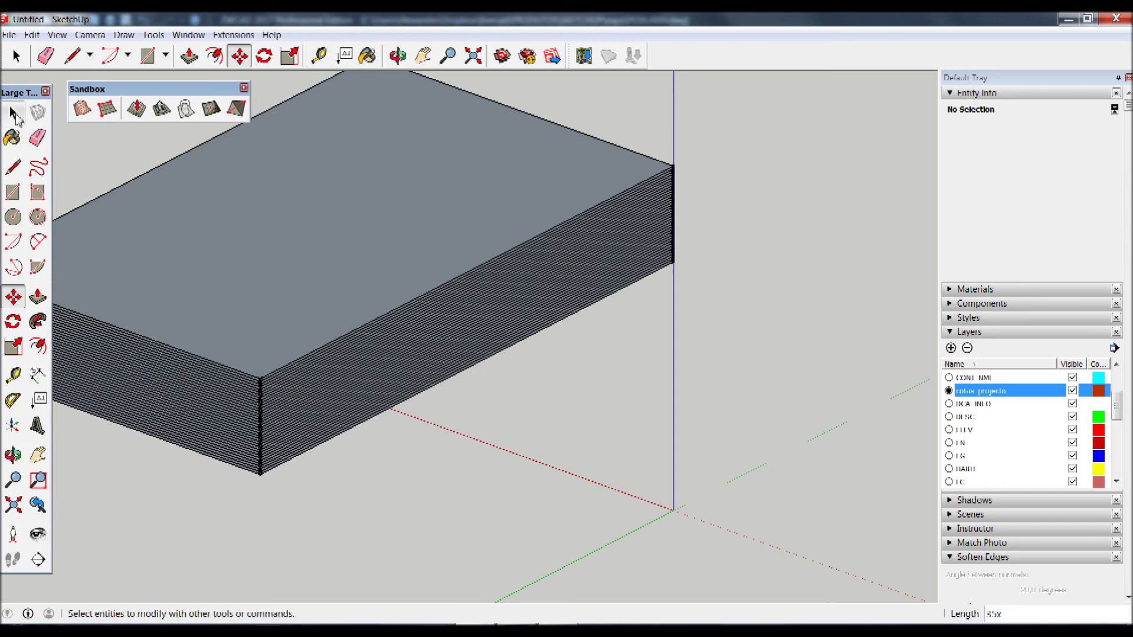
# Select all 108 stacked planes and make them one group on the cotas_projecto layer.
pyautogui.click(16, 116)
pyautogui.moveTo(672, 305); pyautogui.dragTo(662, 322)
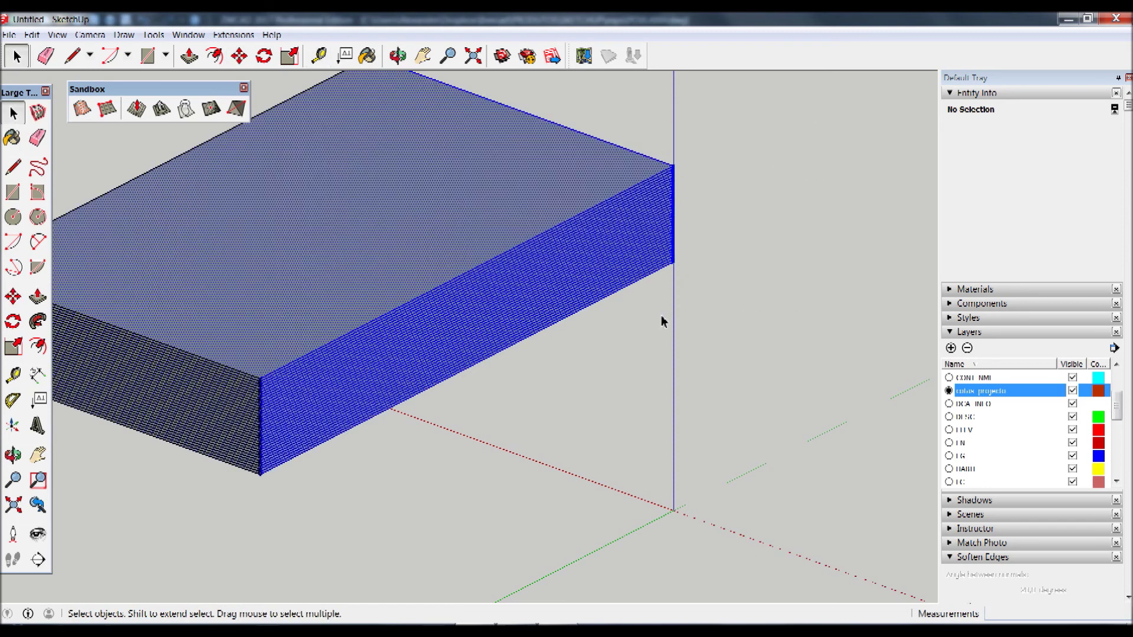
pyautogui.moveTo(665, 248)
pyautogui.mouseDown(button='middle')
pyautogui.moveTo(709, 175)
pyautogui.moveTo(783, 146)
pyautogui.moveTo(663, 242)
pyautogui.mouseUp(button='middle')
pyautogui.rightClick(665, 239)
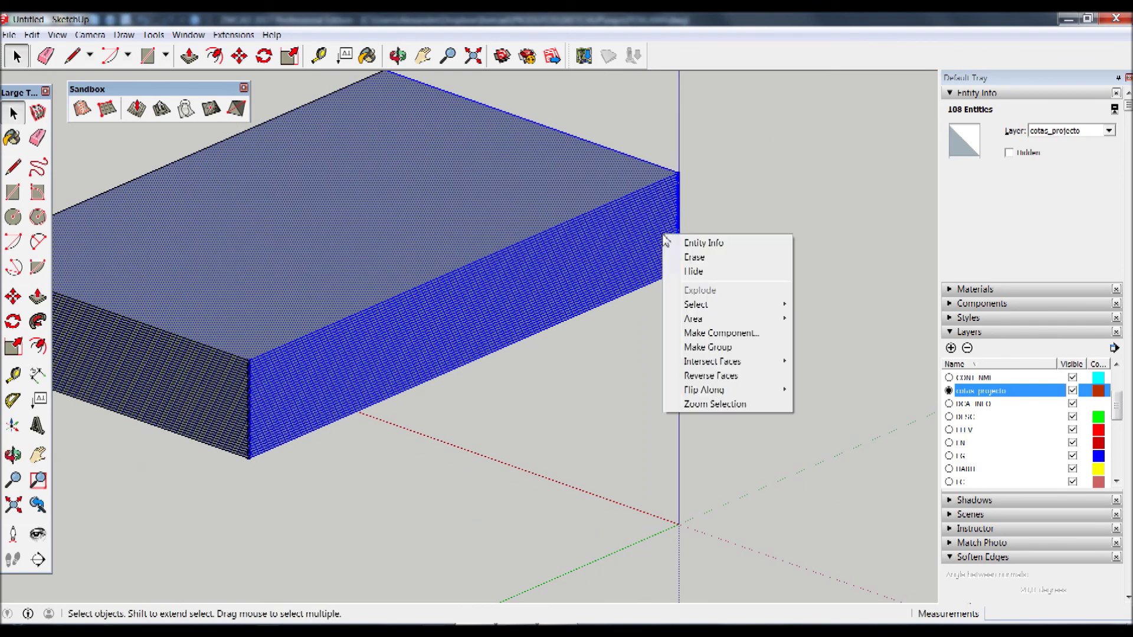
pyautogui.click(712, 348)
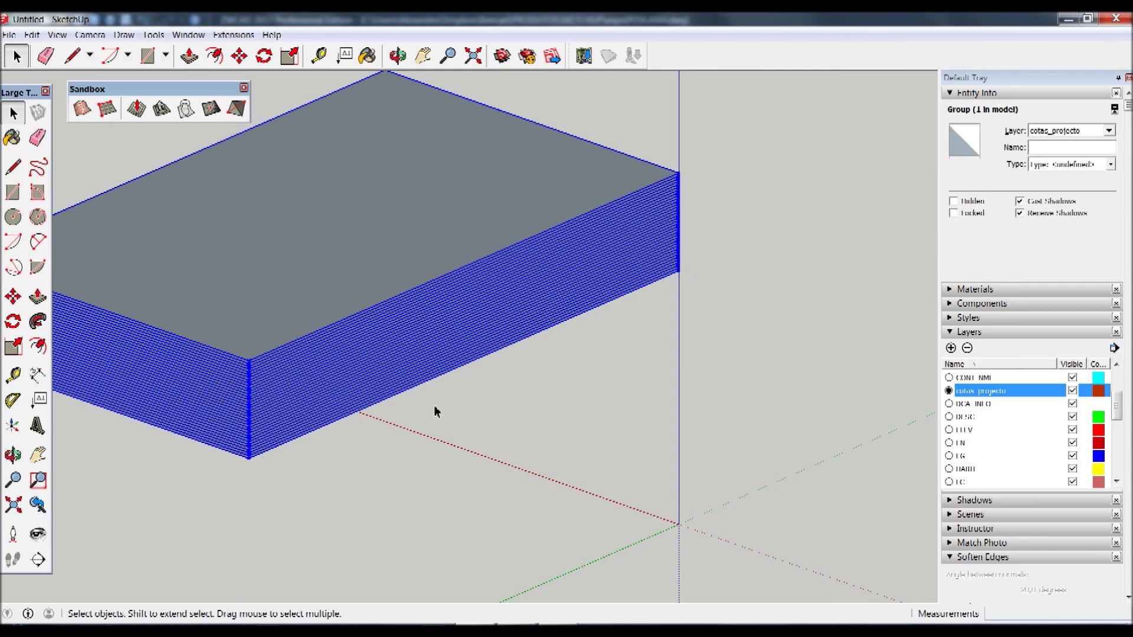
pyautogui.scroll(-1, 435, 410)
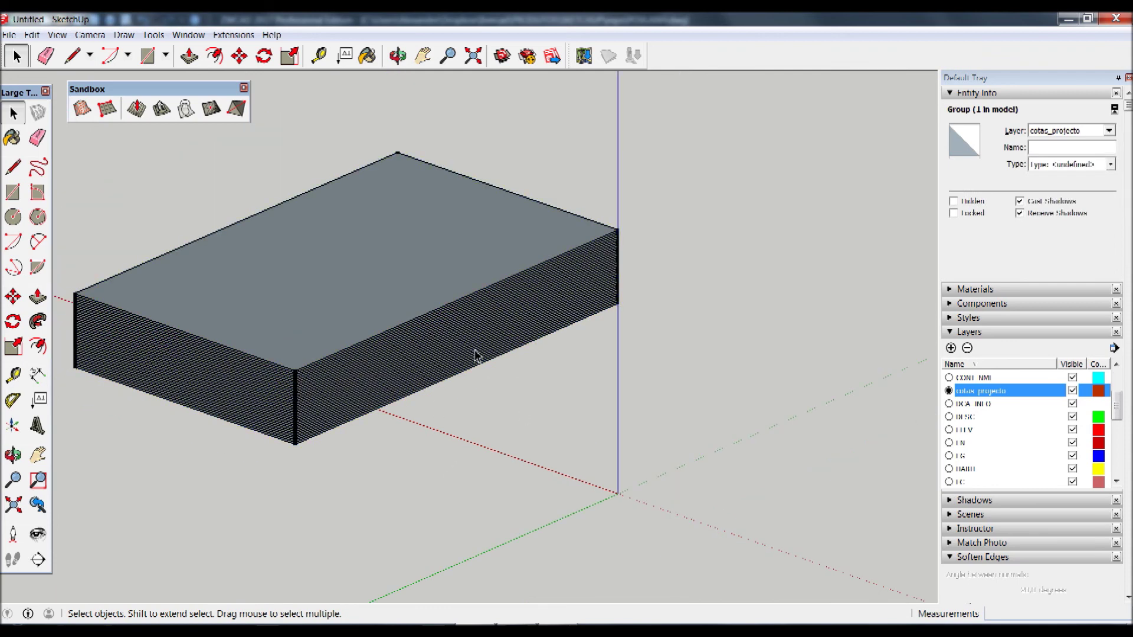
pyautogui.moveTo(318, 380)
pyautogui.mouseDown(button='middle')
pyautogui.moveTo(375, 321)
pyautogui.moveTo(370, 293)
pyautogui.moveTo(520, 331)
pyautogui.mouseUp(button='middle')
pyautogui.click(645, 328)
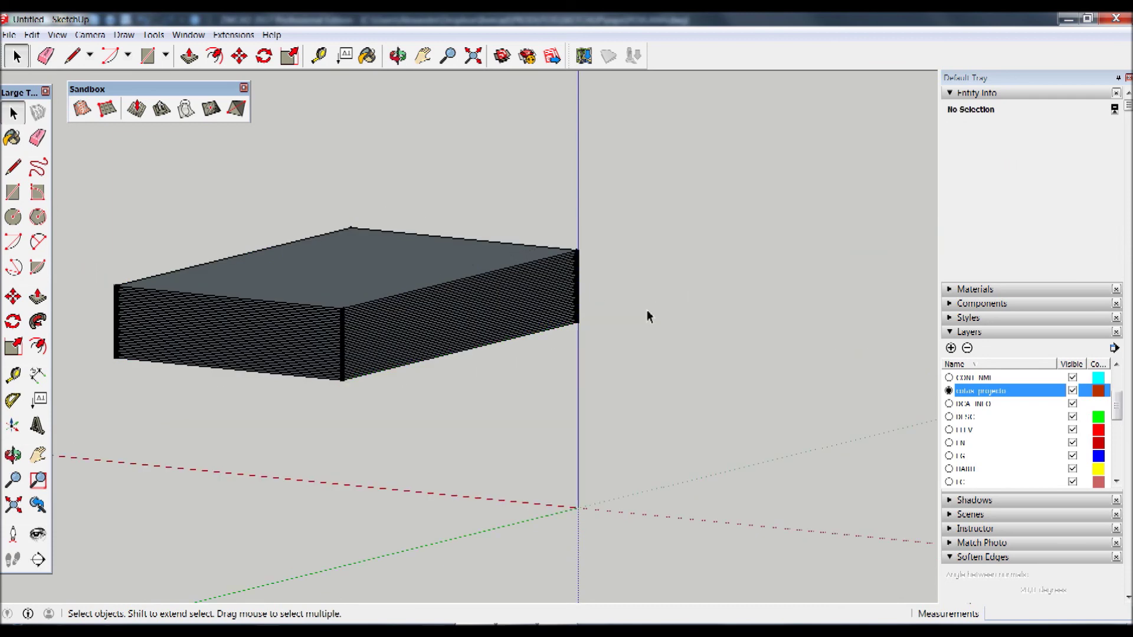
# Select every layer in the Layers panel and hide them all, dismissing the warning.
pyautogui.moveTo(602, 230)
pyautogui.mouseDown(button='middle')
pyautogui.moveTo(599, 291)
pyautogui.moveTo(499, 303)
pyautogui.mouseUp(button='middle')
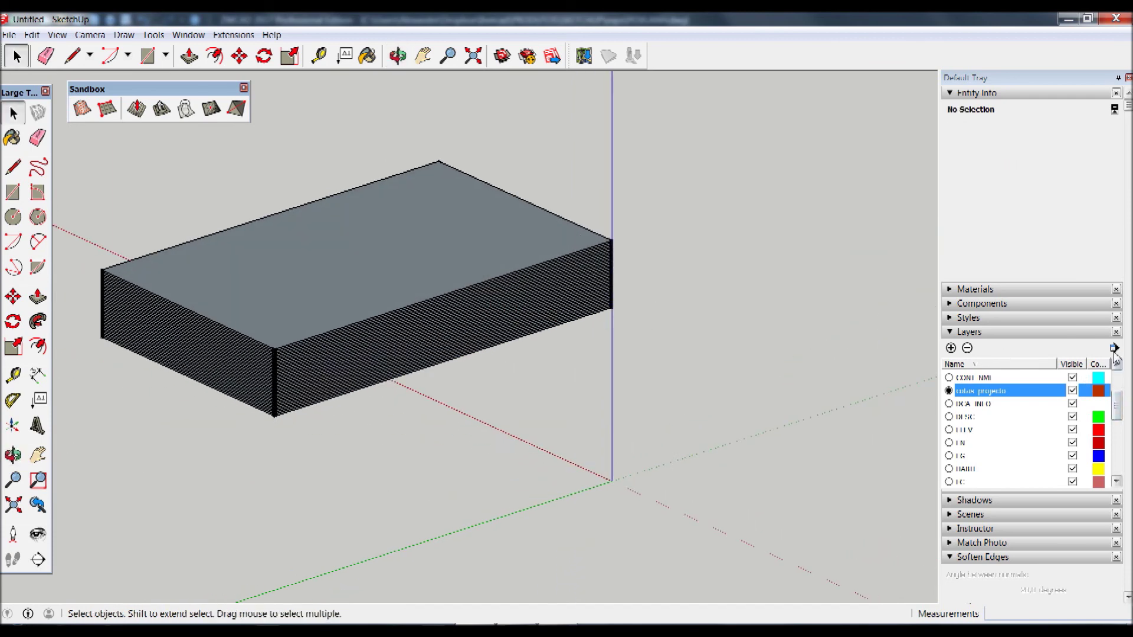
pyautogui.click(1115, 349)
pyautogui.click(1070, 351)
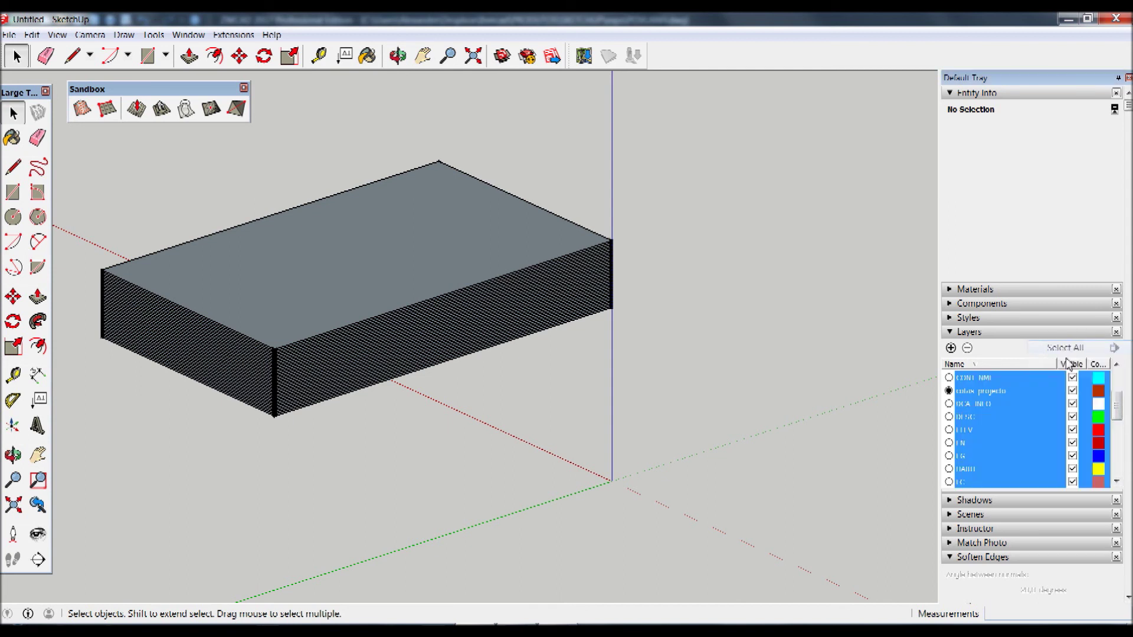
pyautogui.click(1073, 380)
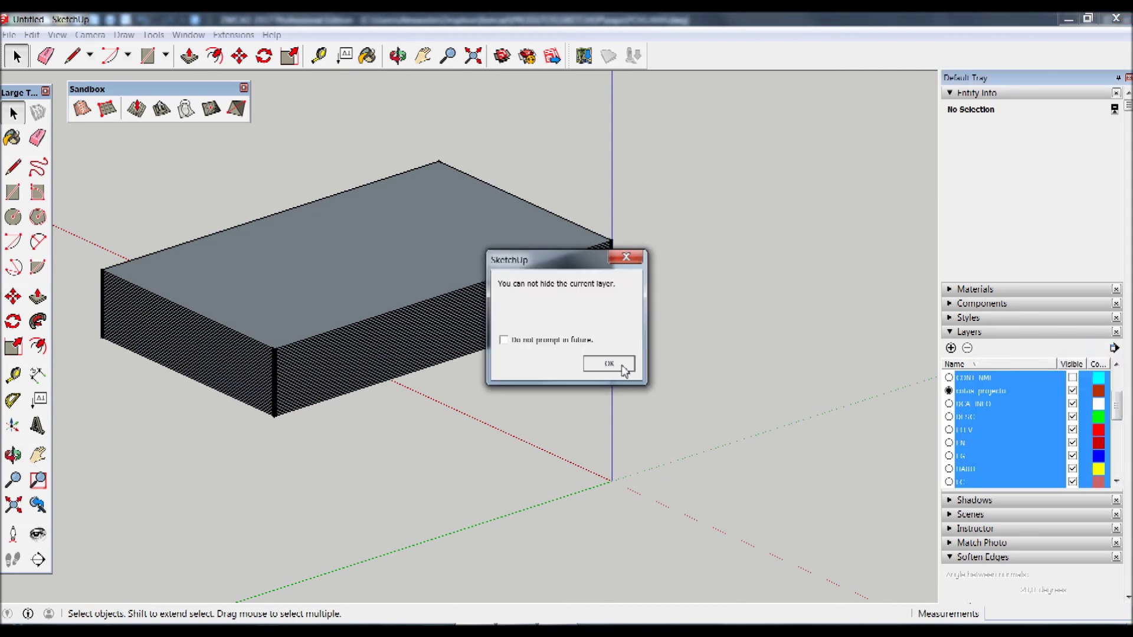
pyautogui.click(602, 361)
# Make Layer0 visible again alongside cotas_projecto.
pyautogui.click(977, 393)
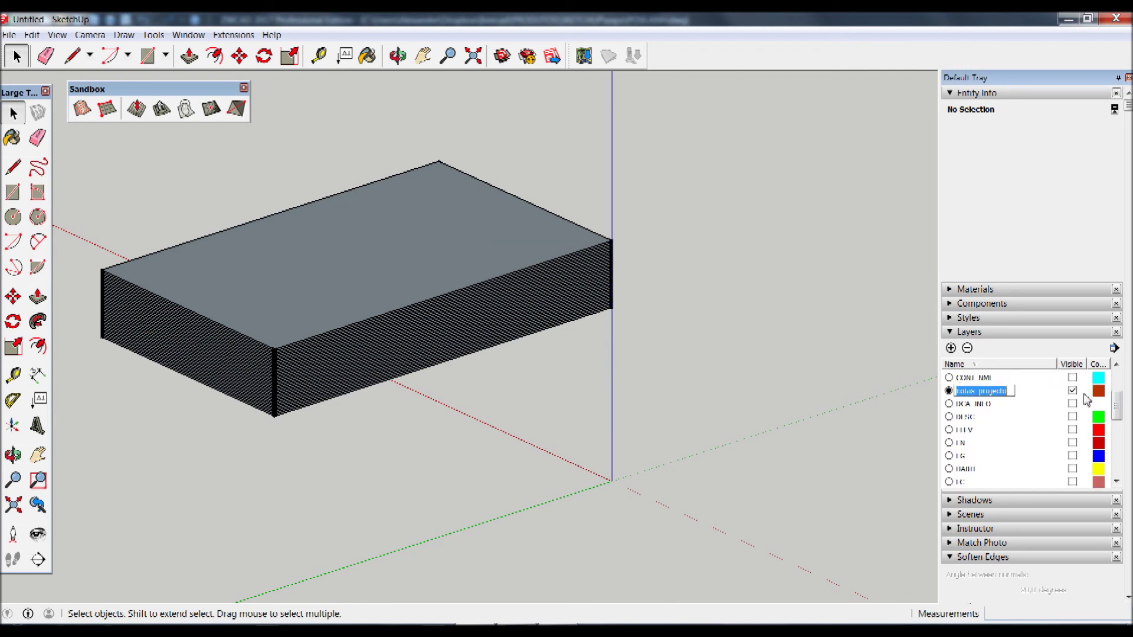
pyautogui.moveTo(1120, 405); pyautogui.dragTo(1119, 387)
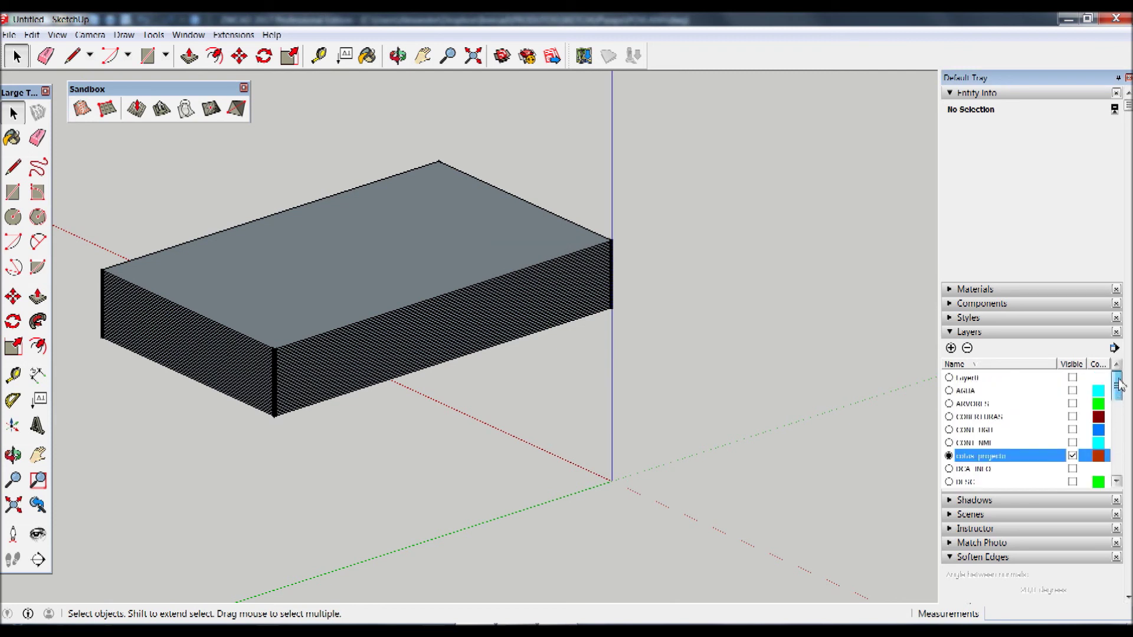
pyautogui.click(978, 378)
pyautogui.click(1073, 378)
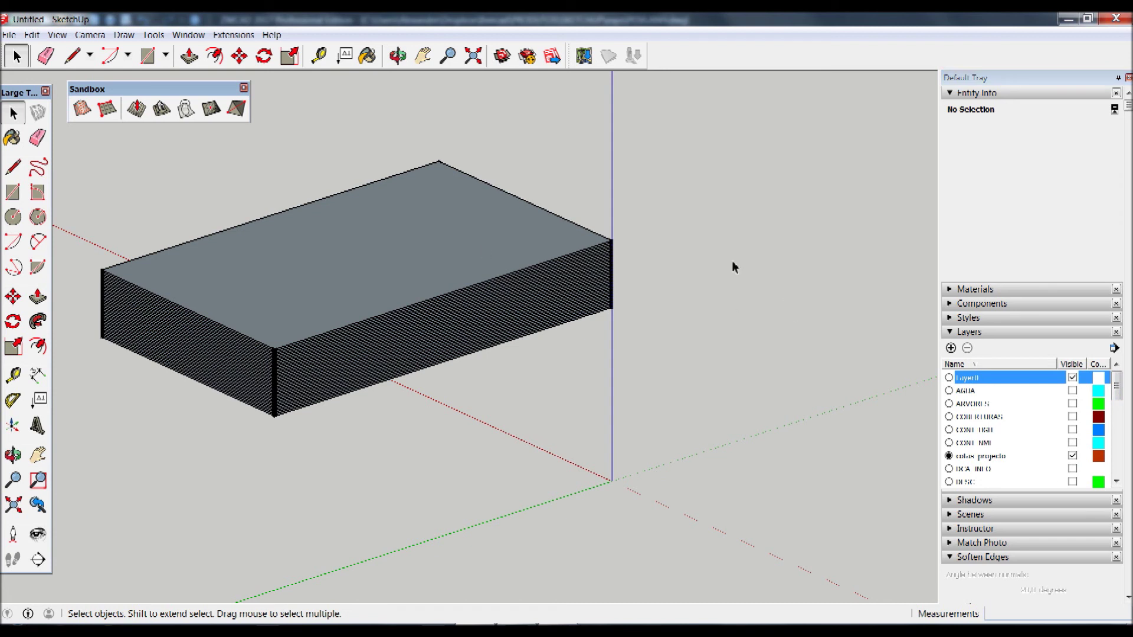
# Zoom to extents, select the block and terrain groups, and Intersect Faces With Model.
pyautogui.click(472, 56)
pyautogui.scroll(-2, 820, 242)
pyautogui.moveTo(907, 133); pyautogui.dragTo(472, 320)
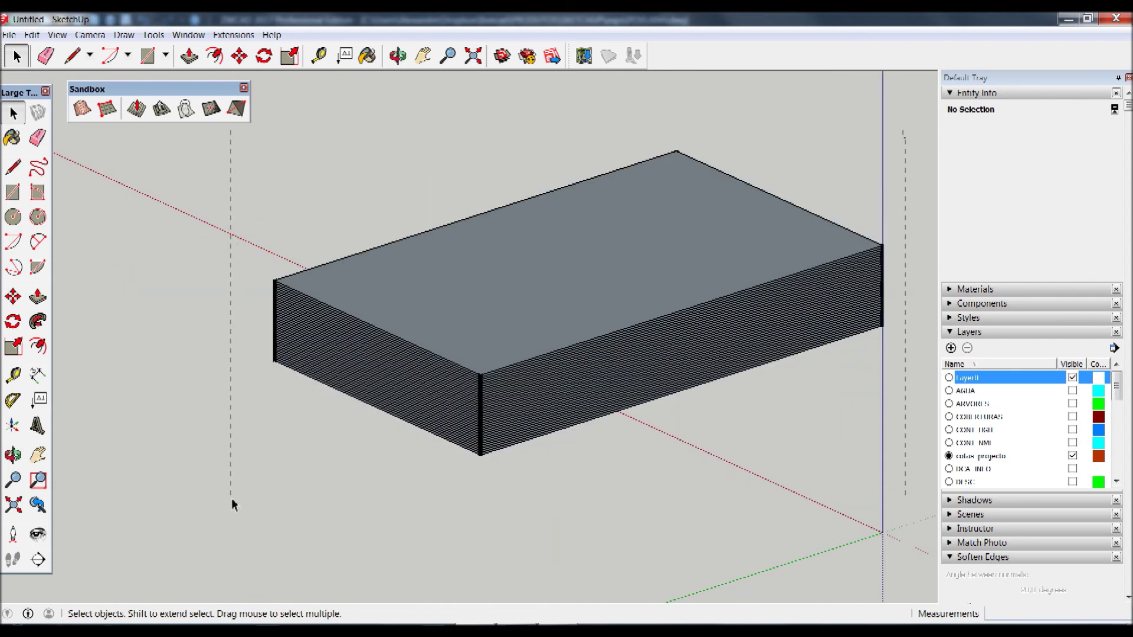
pyautogui.moveTo(231, 498); pyautogui.dragTo(232, 498)
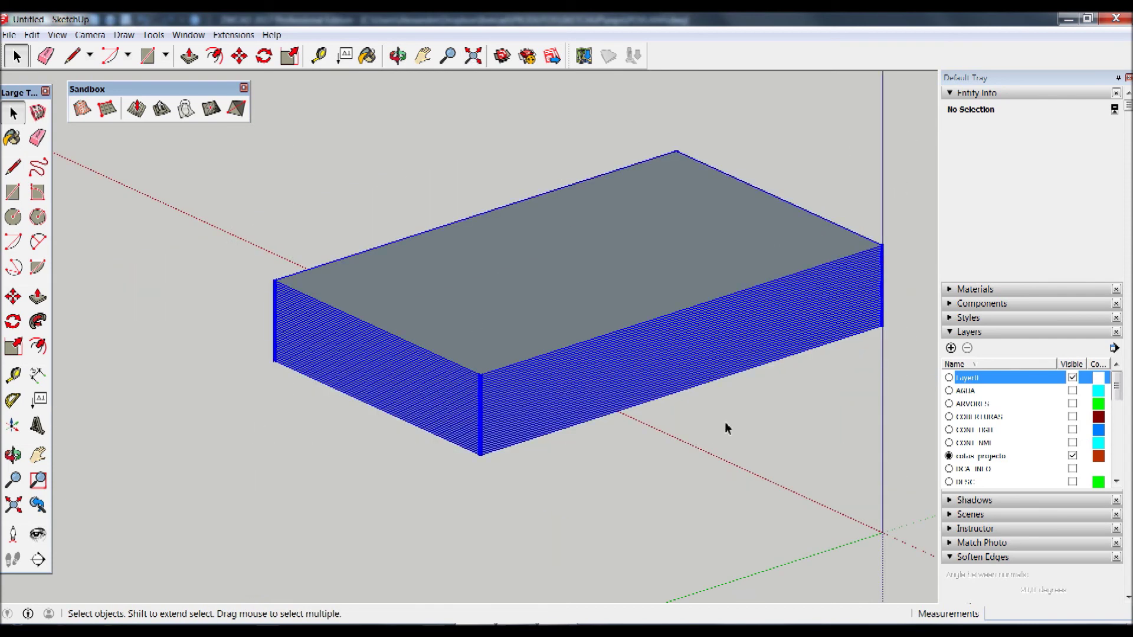
pyautogui.rightClick(657, 358)
pyautogui.moveTo(706, 493)
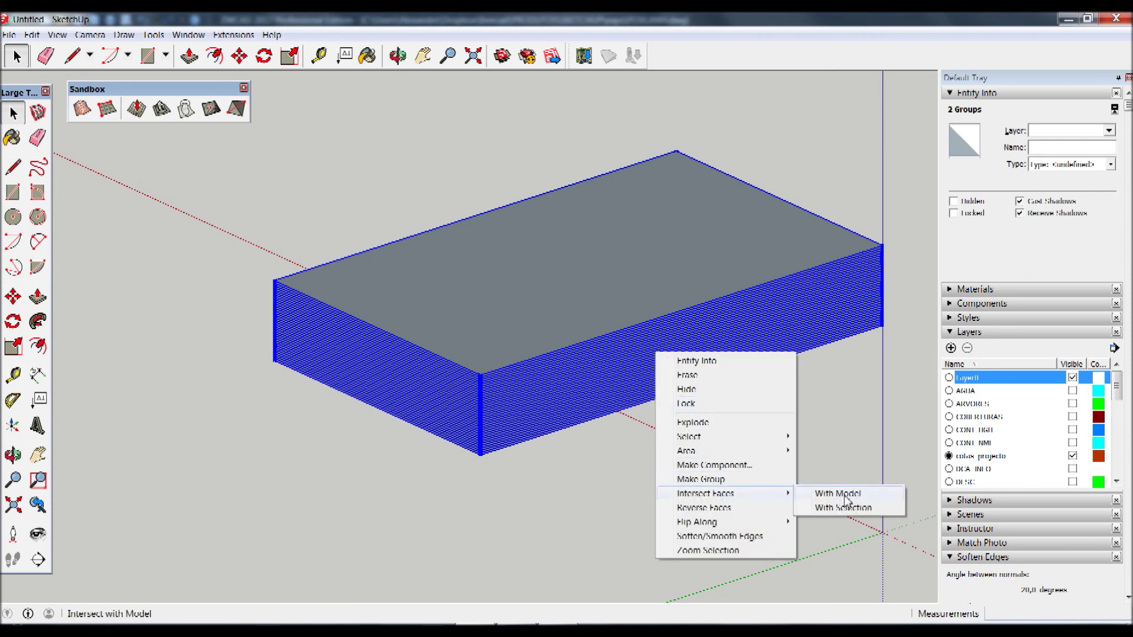
pyautogui.click(846, 499)
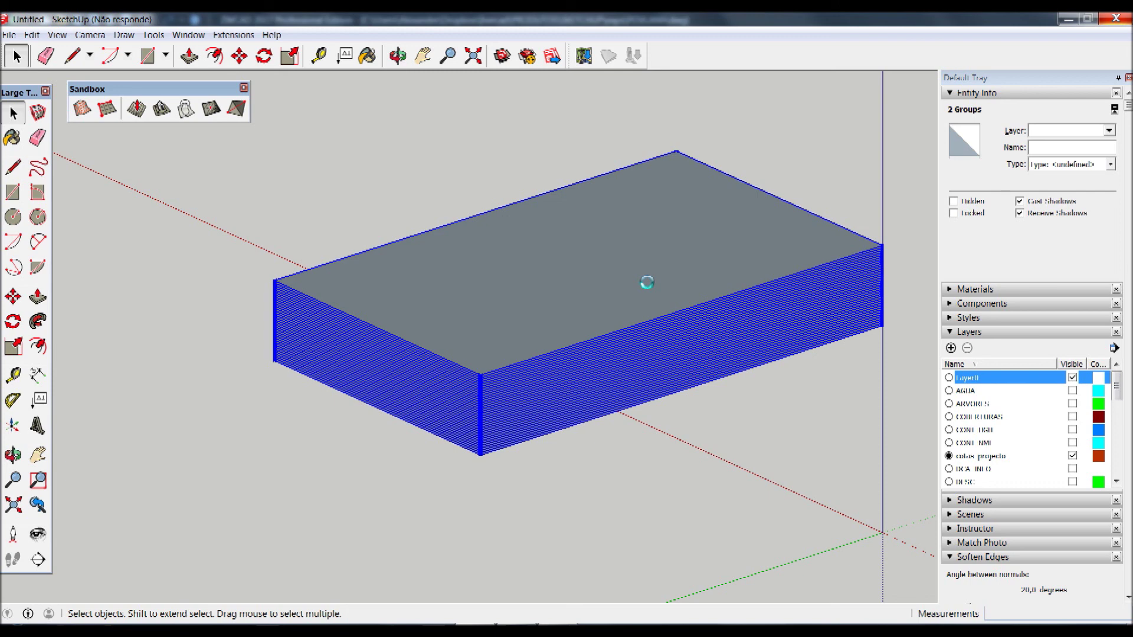
# Move the block group down the blue axis below the sliced terrain.
pyautogui.click(13, 297)
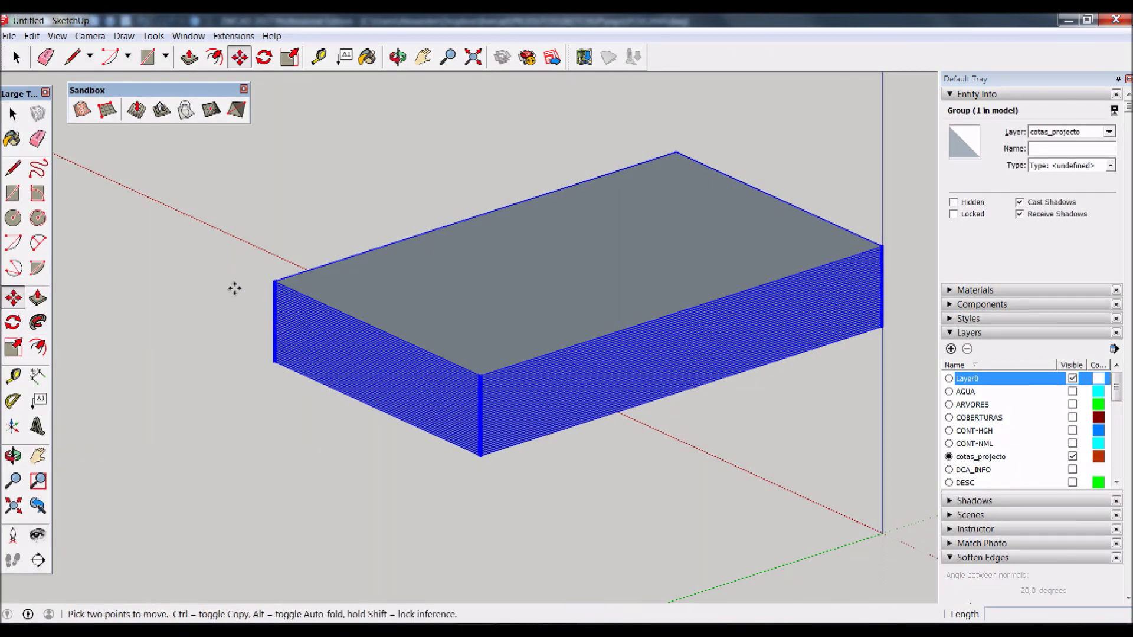
pyautogui.click(233, 280)
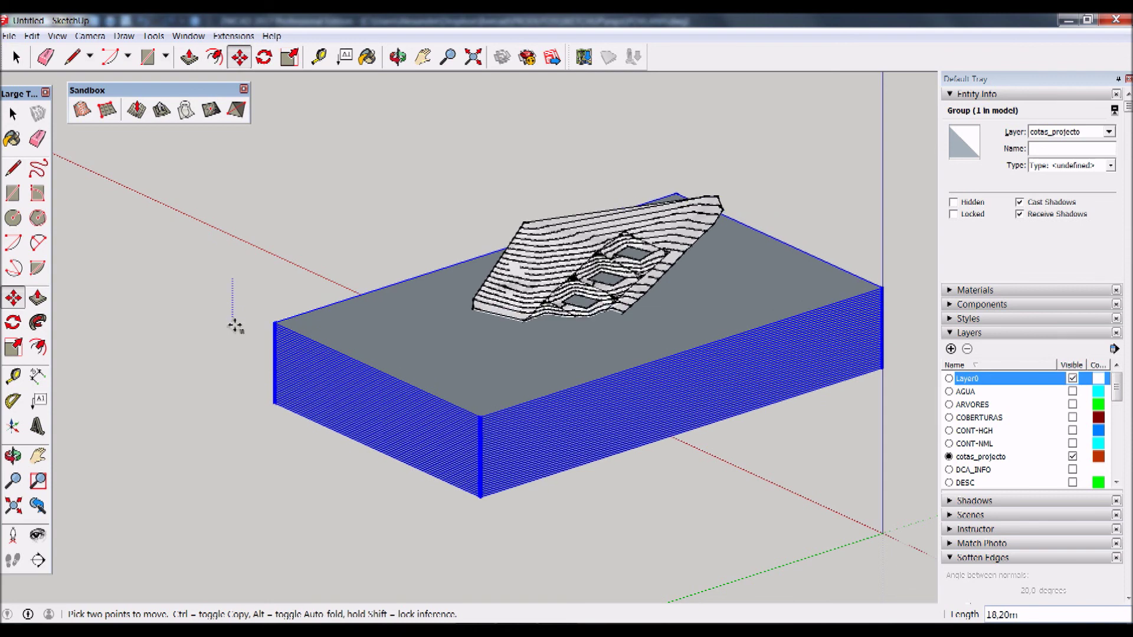
pyautogui.click(230, 408)
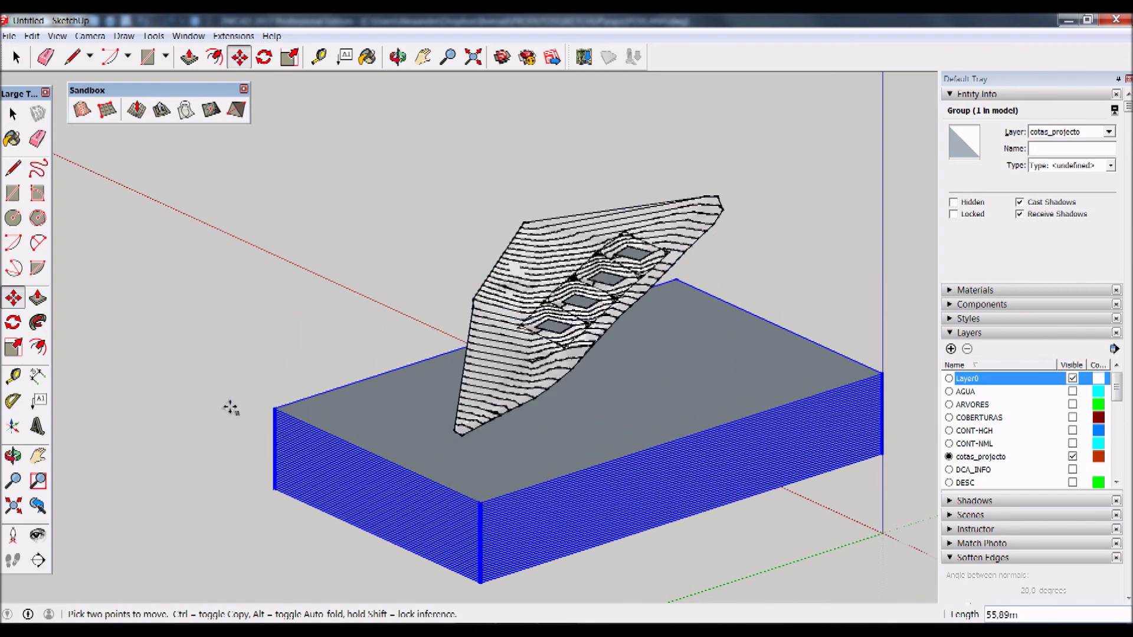
pyautogui.scroll(3, 775, 264)
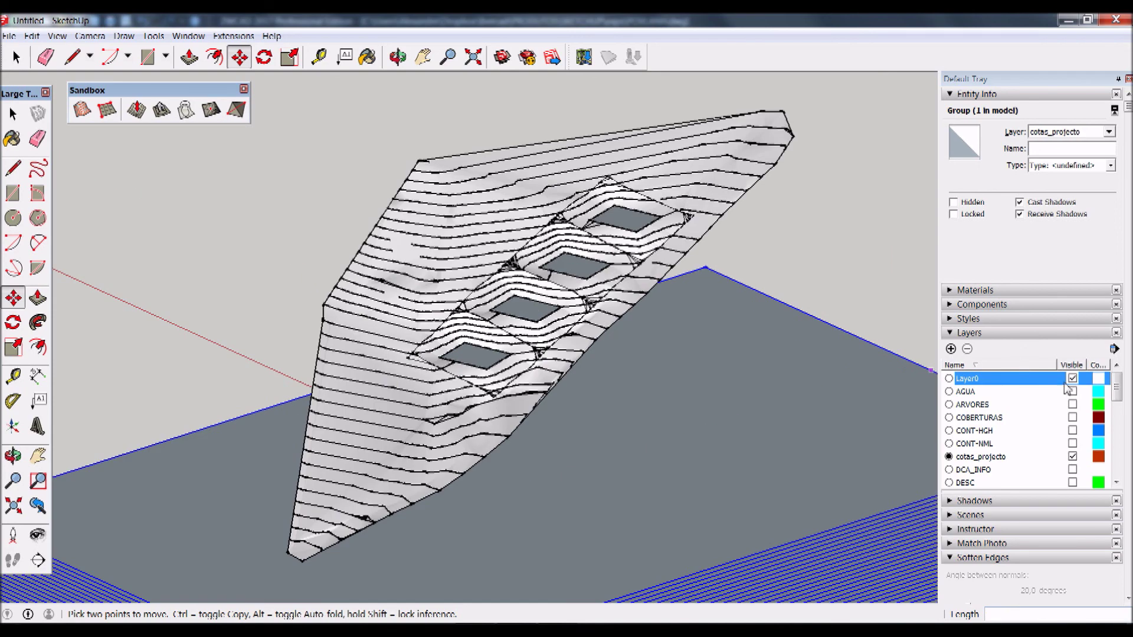
# Hide Layer0 to remove the terrain and orbit around the cut contour lines.
pyautogui.click(1073, 378)
pyautogui.moveTo(616, 367)
pyautogui.mouseDown(button='middle')
pyautogui.moveTo(468, 468)
pyautogui.moveTo(443, 531)
pyautogui.mouseUp(button='middle')
pyautogui.scroll(3, 608, 457)
pyautogui.moveTo(607, 458)
pyautogui.mouseDown(button='middle')
pyautogui.moveTo(710, 379)
pyautogui.moveTo(678, 458)
pyautogui.moveTo(764, 450)
pyautogui.moveTo(711, 392)
pyautogui.moveTo(151, 347)
pyautogui.moveTo(544, 458)
pyautogui.moveTo(663, 294)
pyautogui.moveTo(640, 260)
pyautogui.moveTo(532, 329)
pyautogui.moveTo(517, 264)
pyautogui.moveTo(600, 204)
pyautogui.mouseUp(button='middle')
pyautogui.press('m')
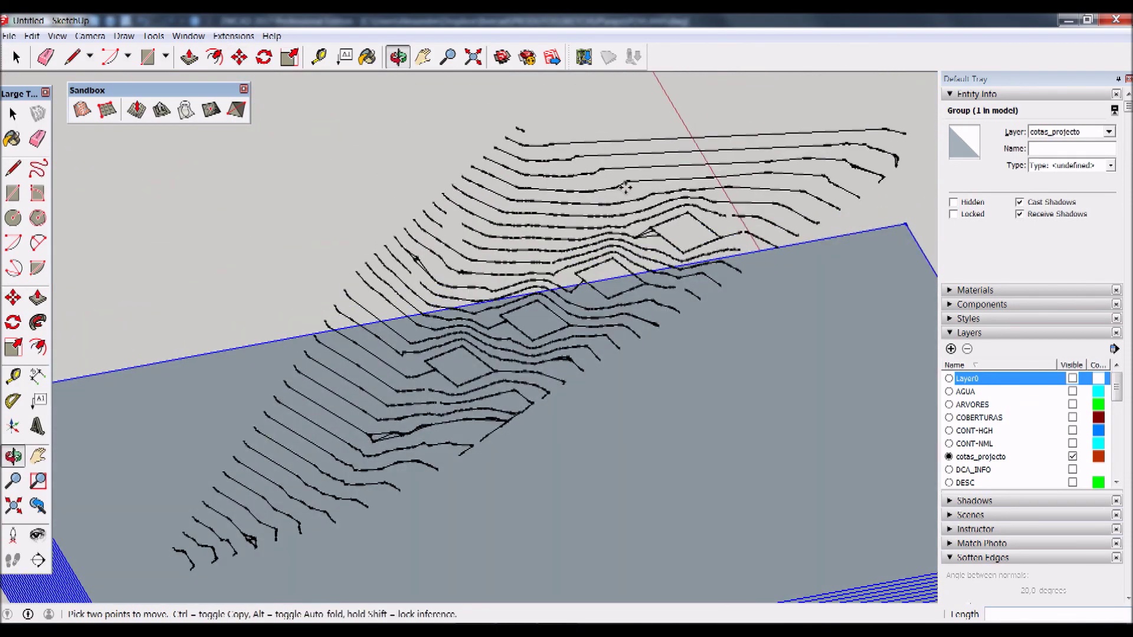
pyautogui.scroll(3, 600, 204)
pyautogui.scroll(3, 607, 278)
pyautogui.scroll(2, 460, 384)
pyautogui.scroll(-1, 459, 385)
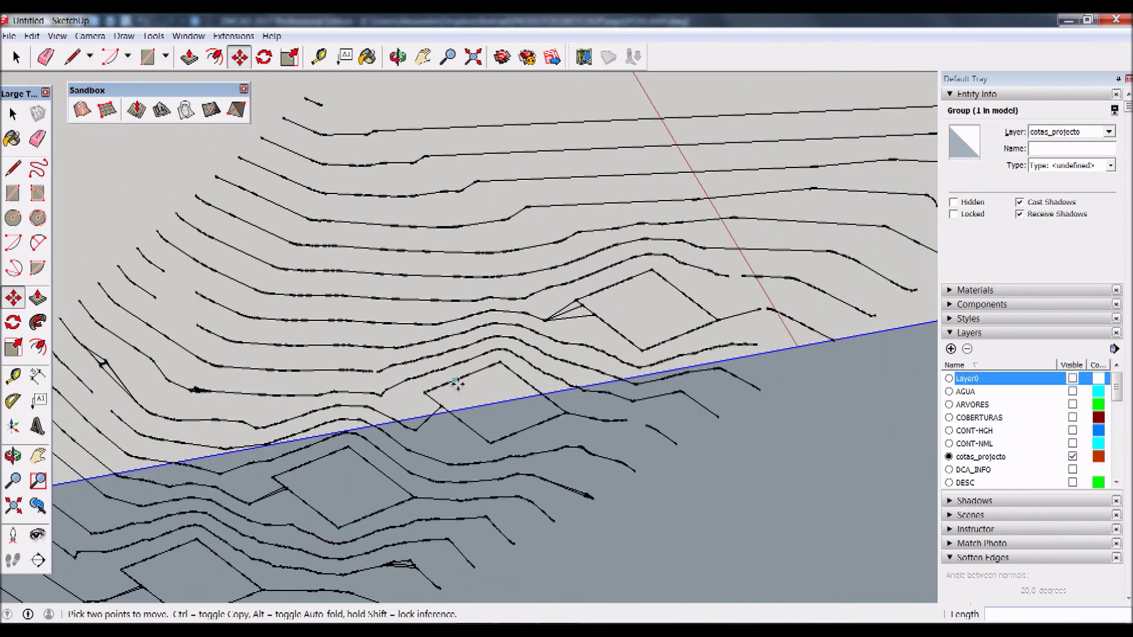
pyautogui.scroll(-1, 538, 301)
pyautogui.scroll(-1, 546, 335)
pyautogui.scroll(-1, 514, 366)
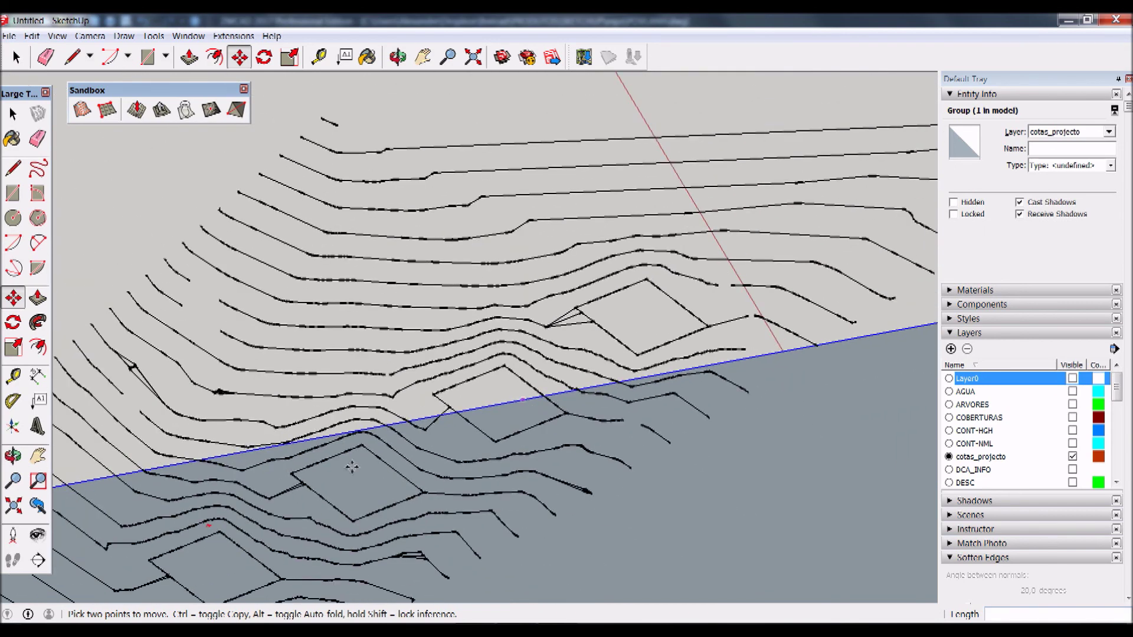
pyautogui.scroll(-1, 448, 401)
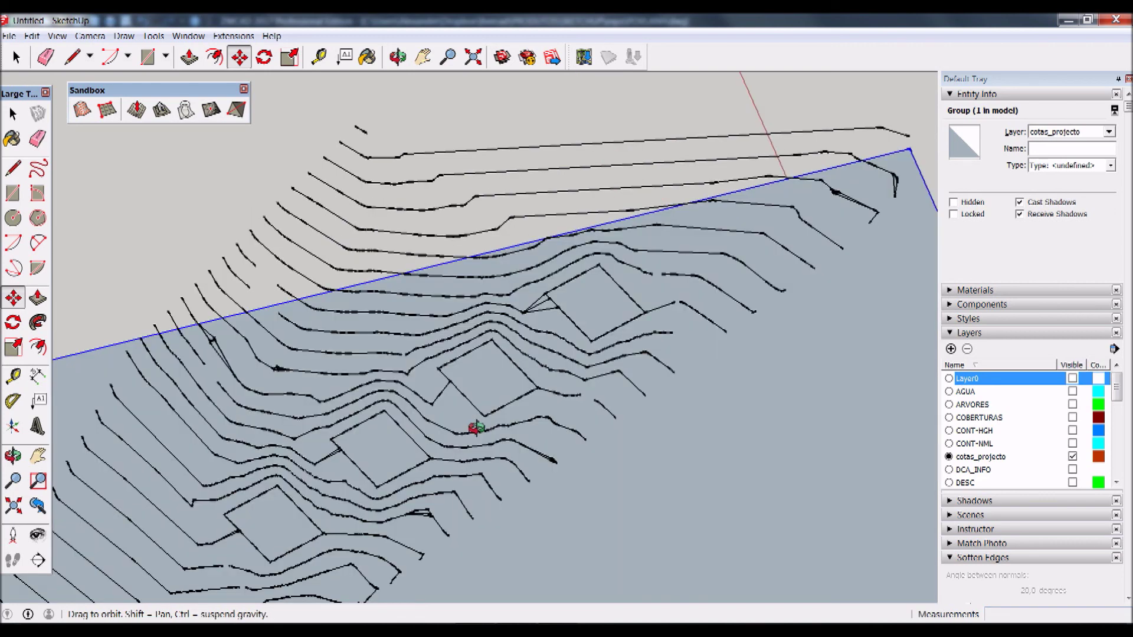
pyautogui.moveTo(476, 334); pyautogui.dragTo(470, 518, button='middle')
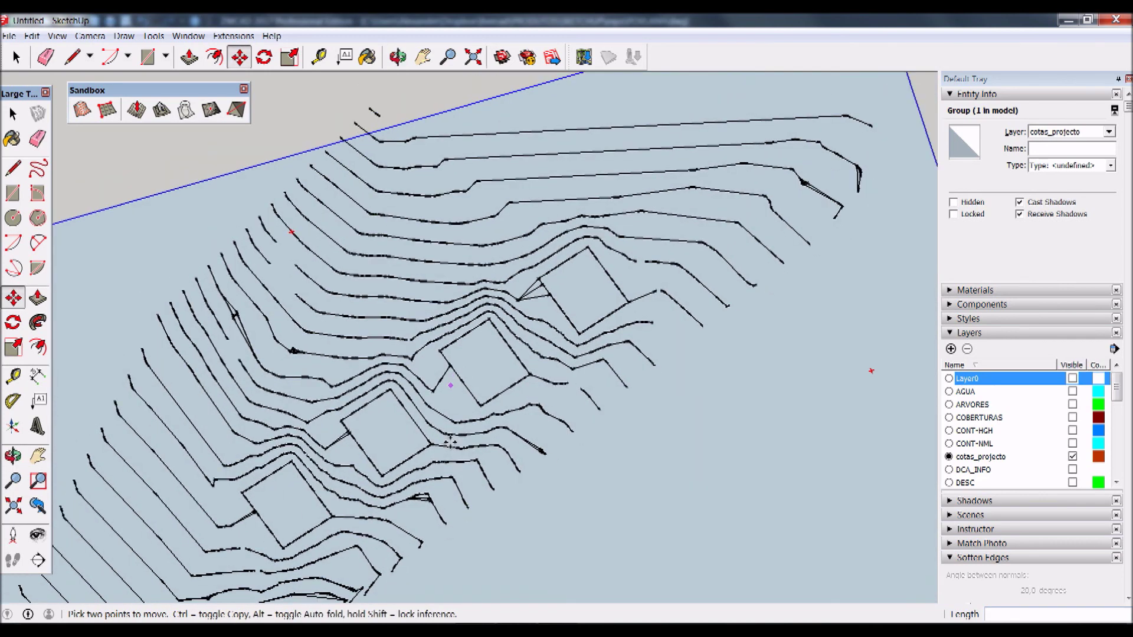